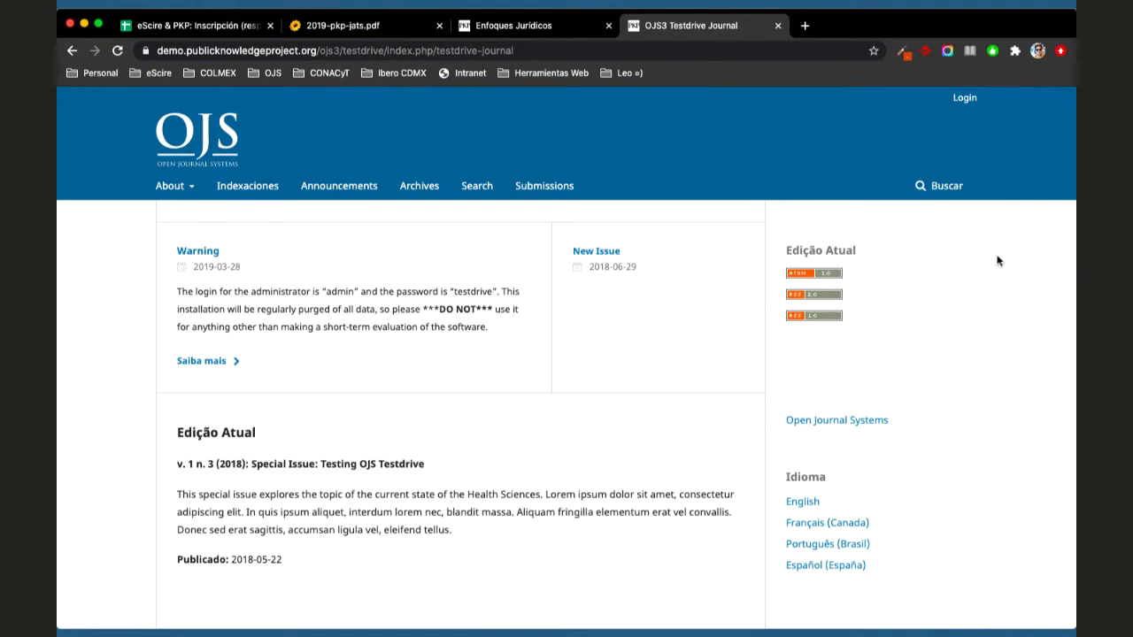
Log in to the testdrive journal with the prefilled administrator credentials and open the journal's website settings.
left_click(965, 98)
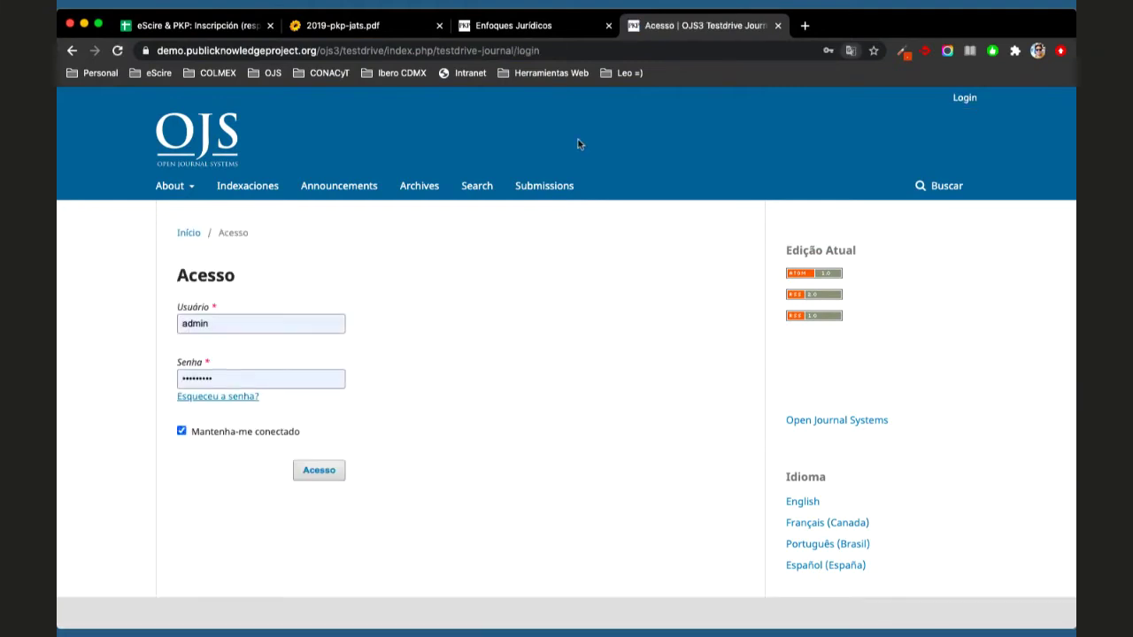
left_click(317, 470)
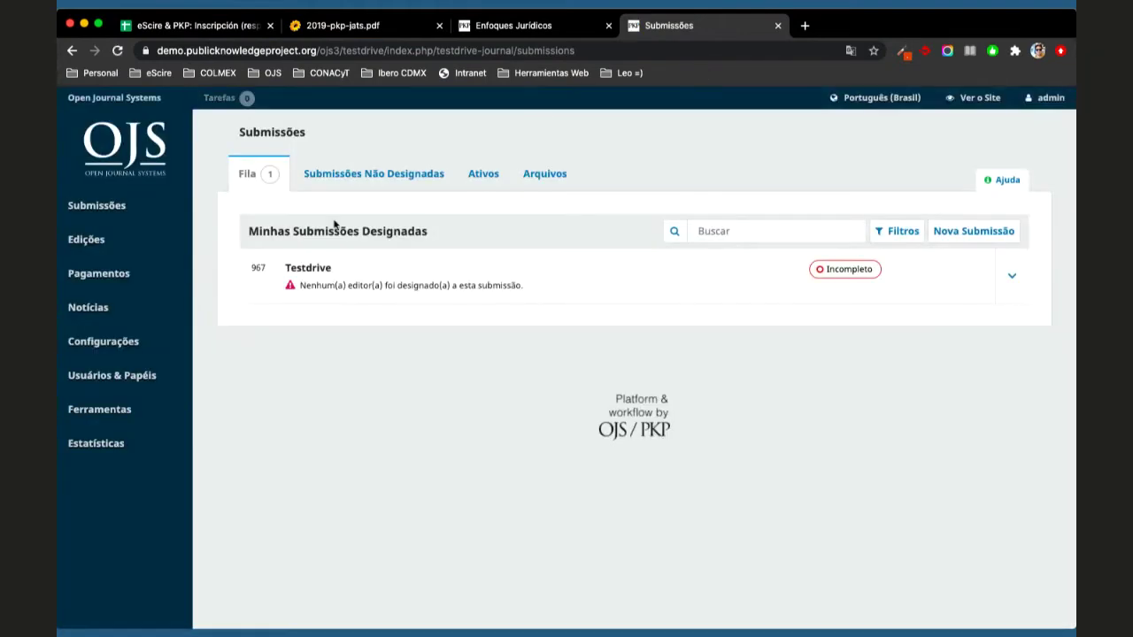
mouse_move(180, 279)
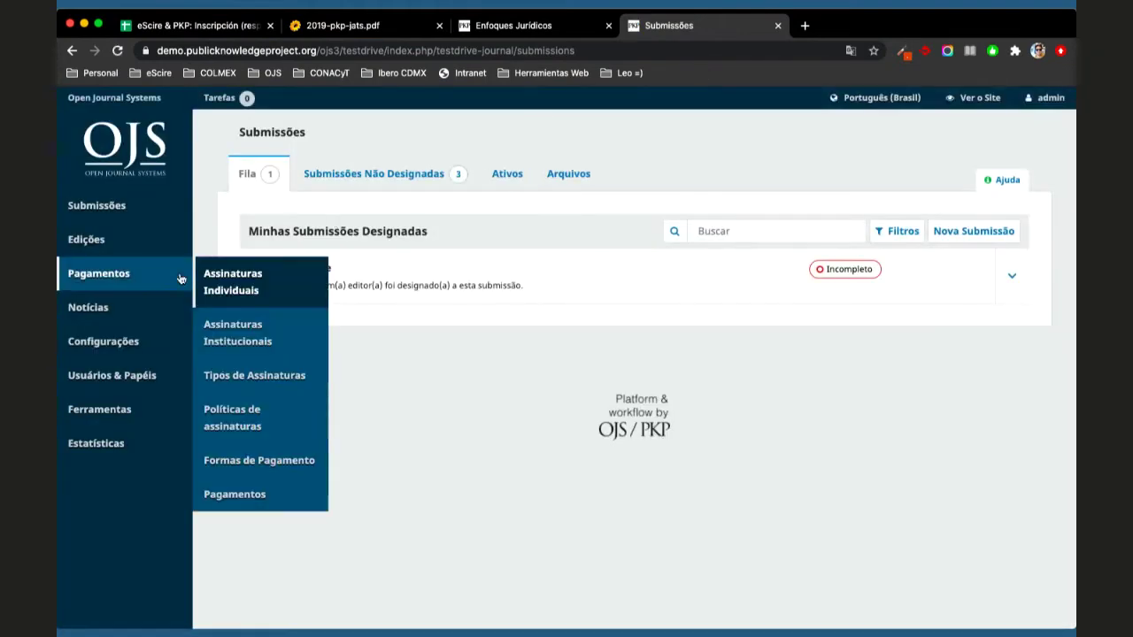
mouse_move(169, 341)
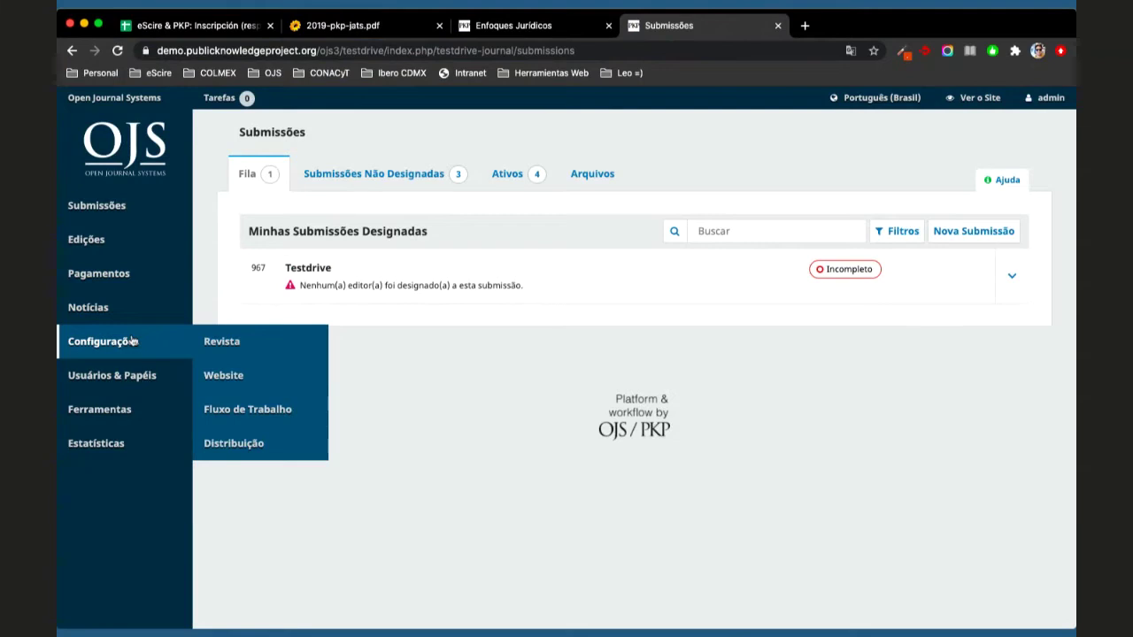
left_click(222, 375)
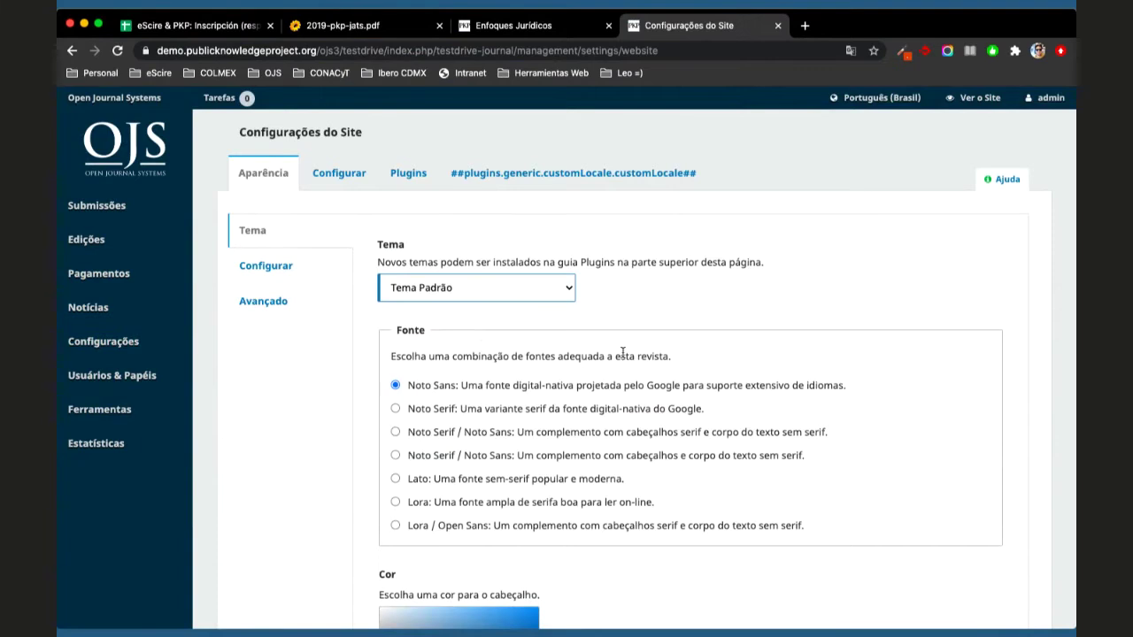
Change the journal's theme to the option following Tema Padrão and save the appearance settings.
key("Down")
scroll(622, 352, "down", 10)
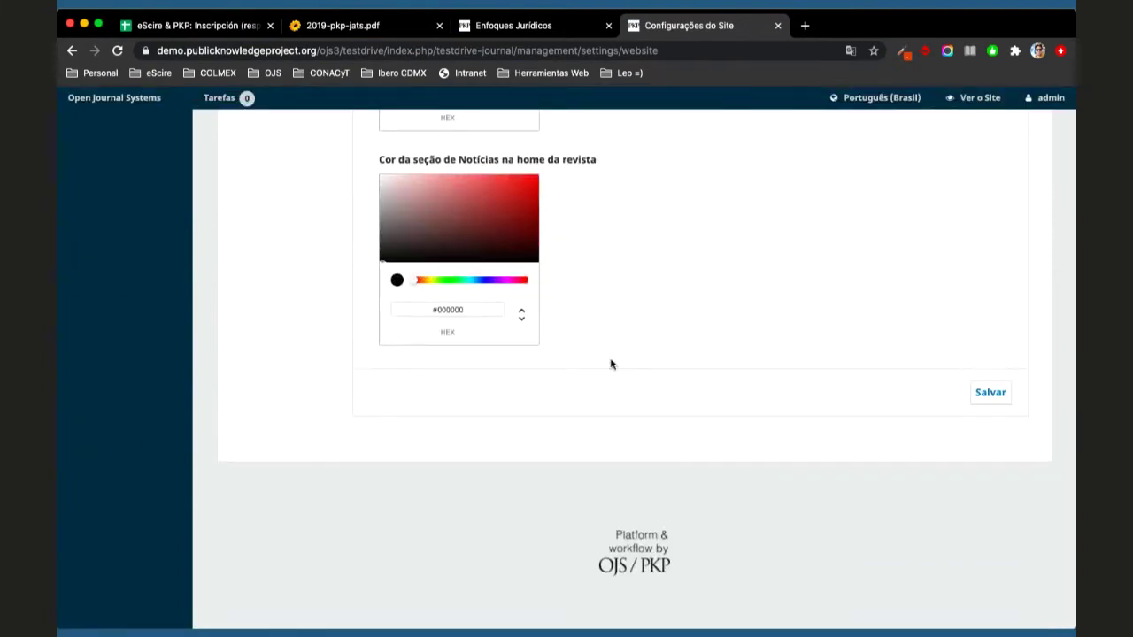
left_click(991, 394)
Open the journal's public site and review the news, current issue and article list on the home page.
left_click(973, 97)
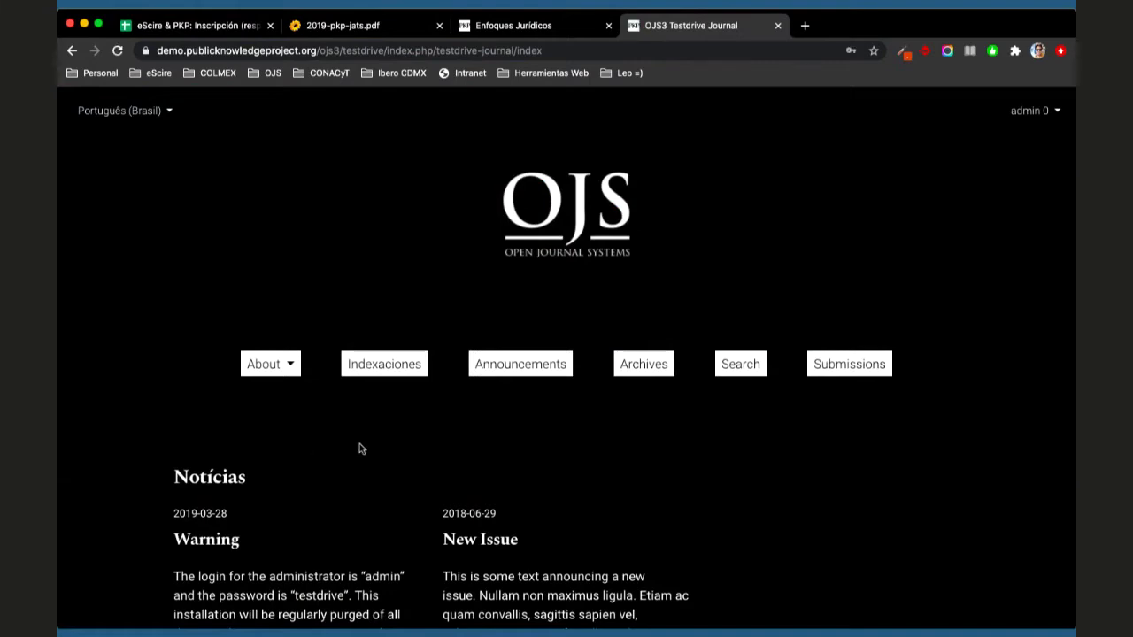
scroll(359, 449, "down", 3)
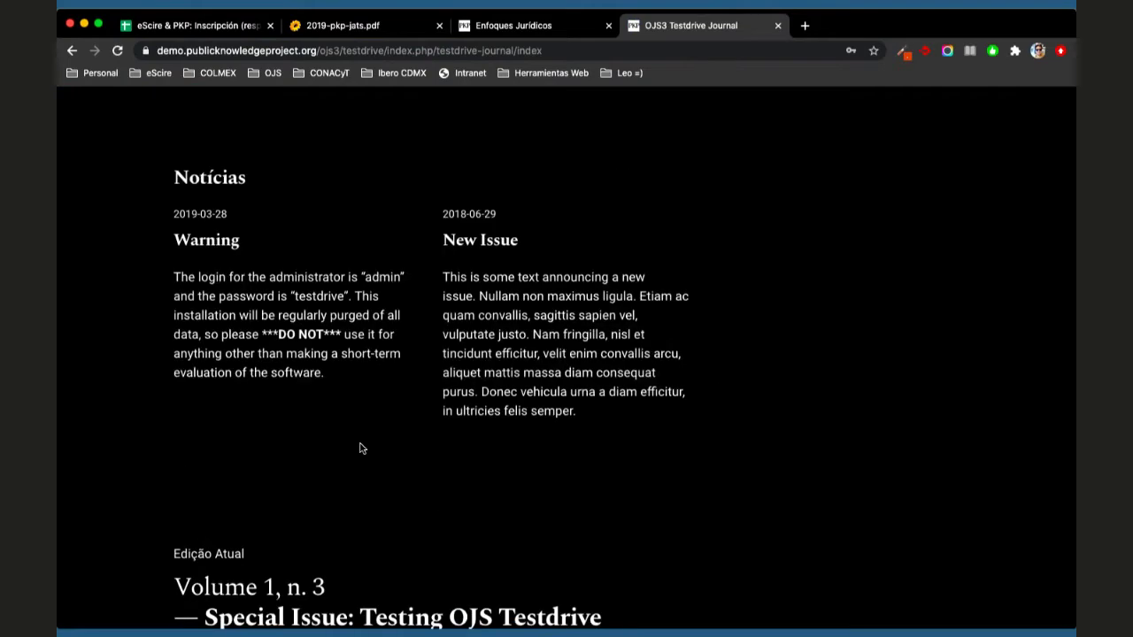
scroll(360, 449, "down", 8)
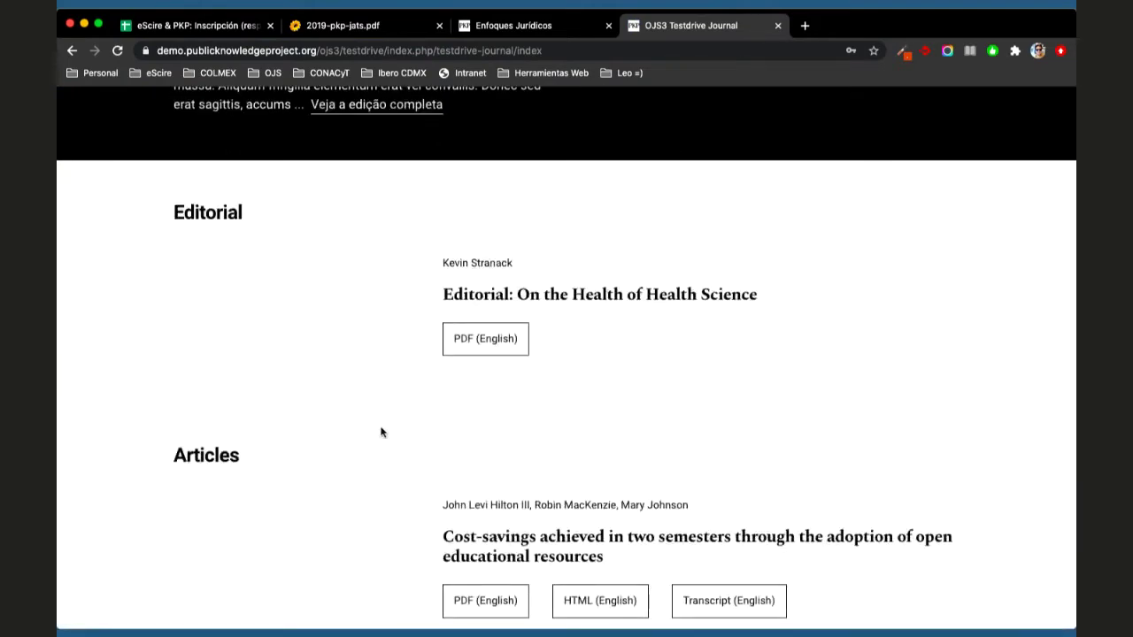
scroll(382, 427, "down", 3)
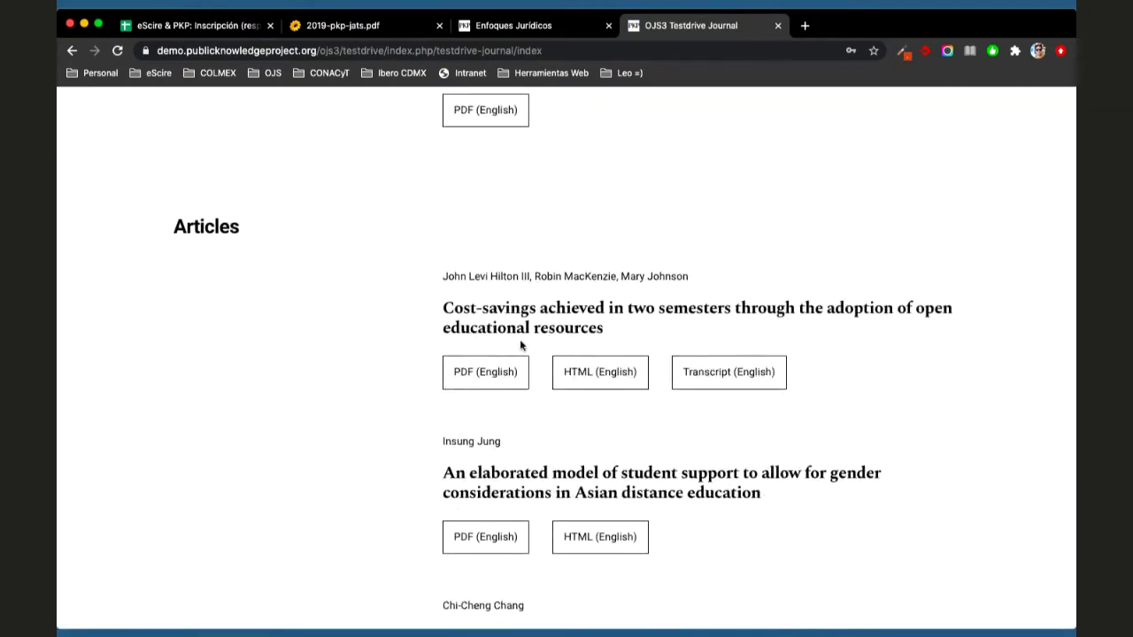
Open the article "Cost-savings achieved in two semesters through the adoption of open educational resources" and review its abstract and references.
left_click(537, 330)
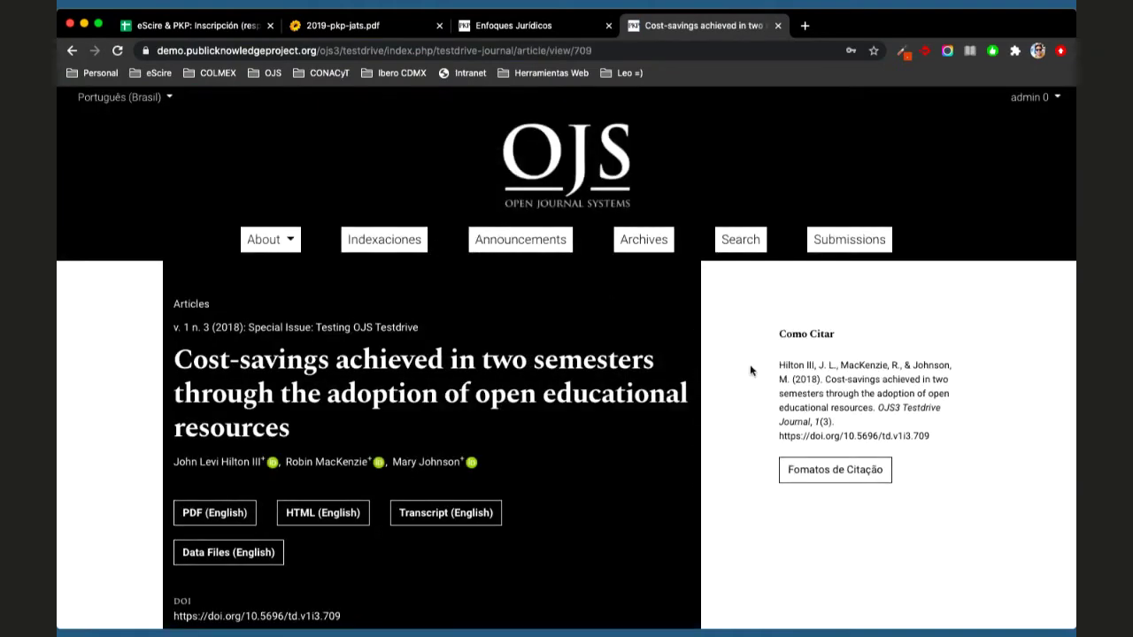
scroll(750, 370, "down", 4)
scroll(710, 387, "down", 1)
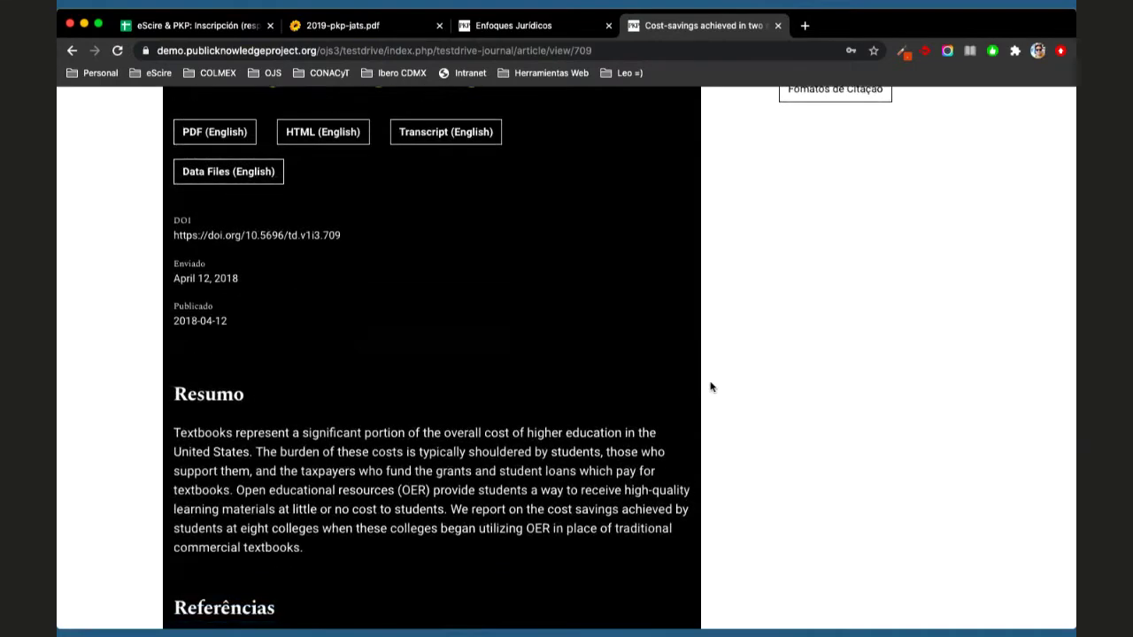
scroll(710, 387, "down", 4)
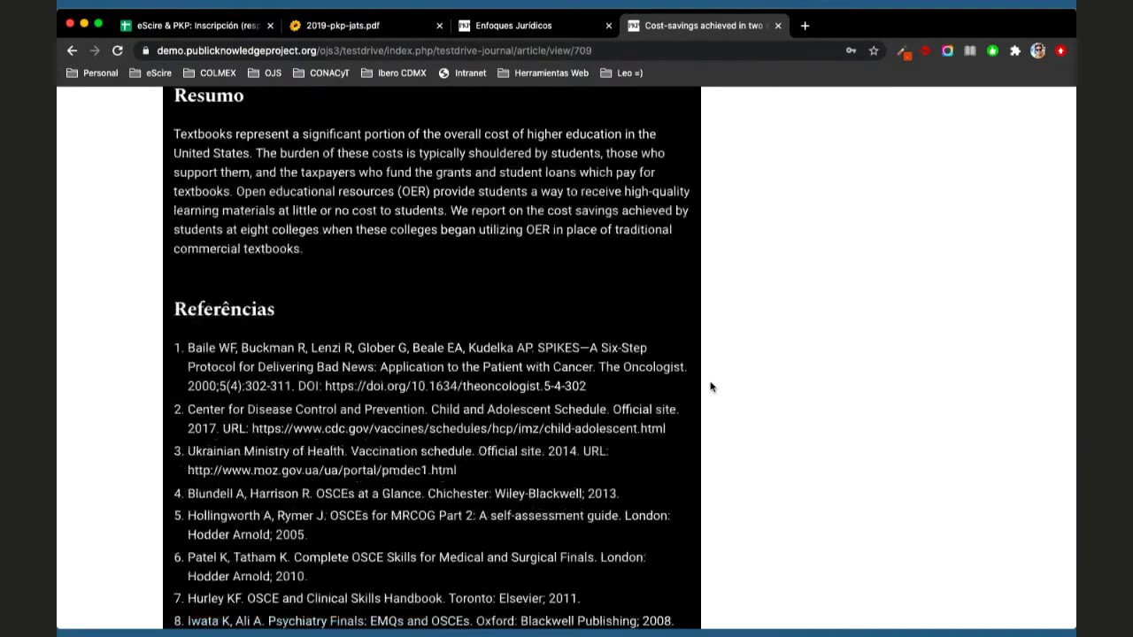
scroll(710, 387, "down", 1)
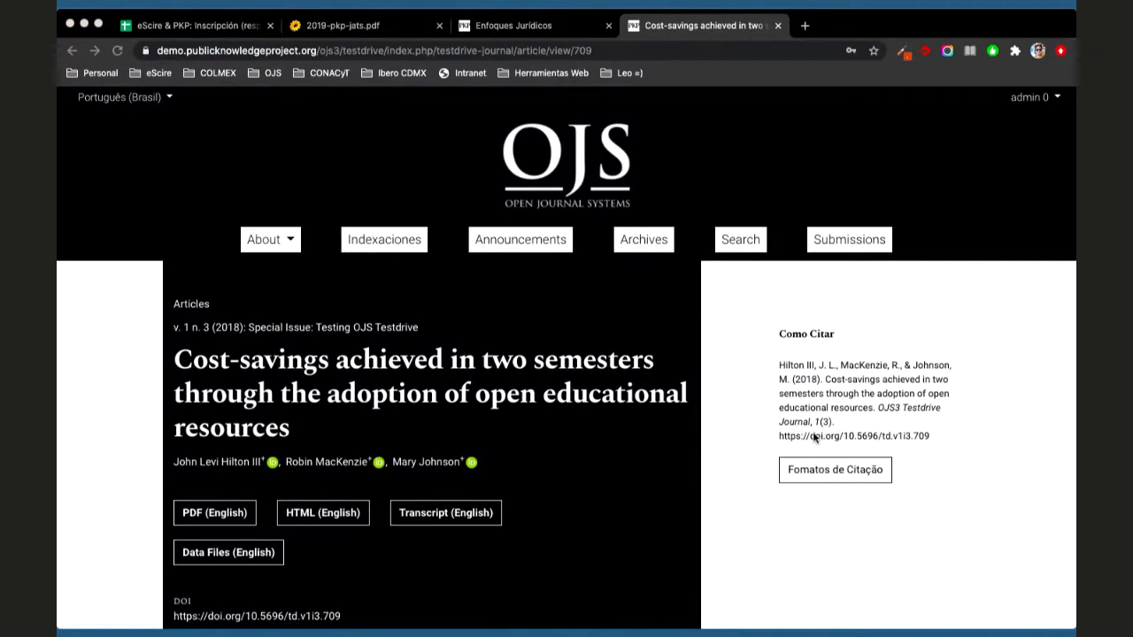
Open the Universidad Autónoma de Zacatecas journals portal at revistas.uaz.edu.mx in a new browser tab.
left_click(717, 25)
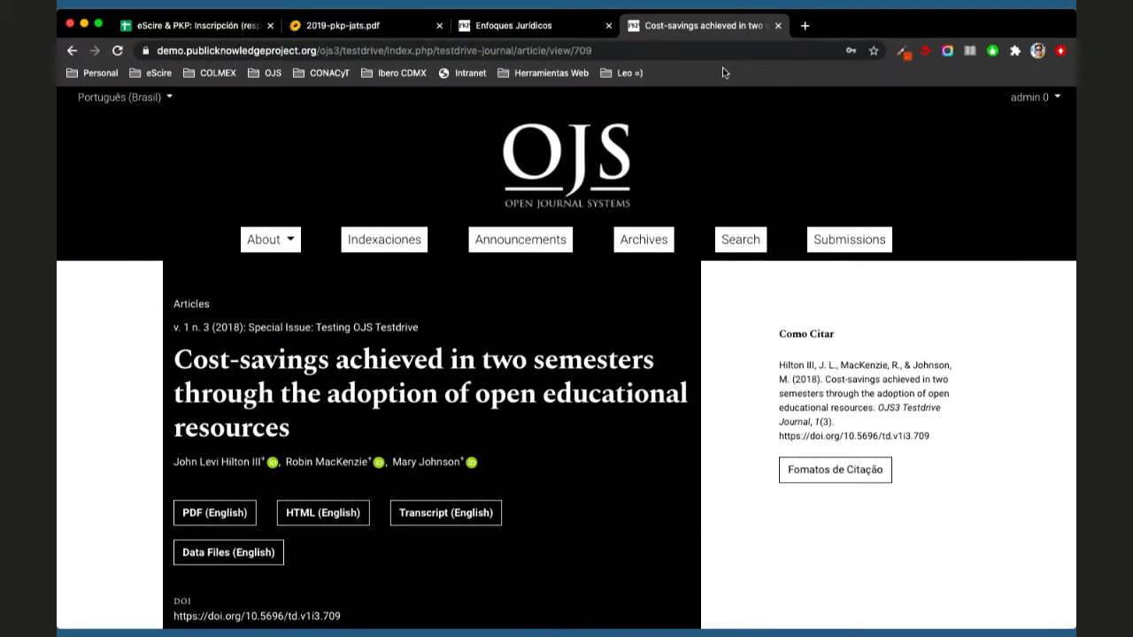
left_click(805, 26)
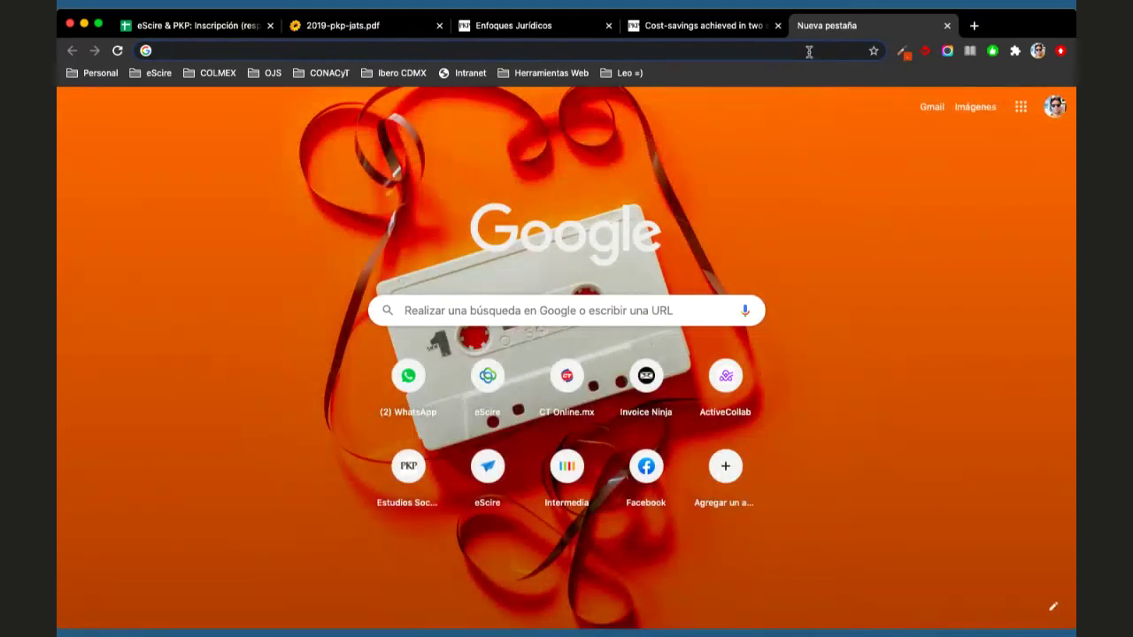
type("revista")
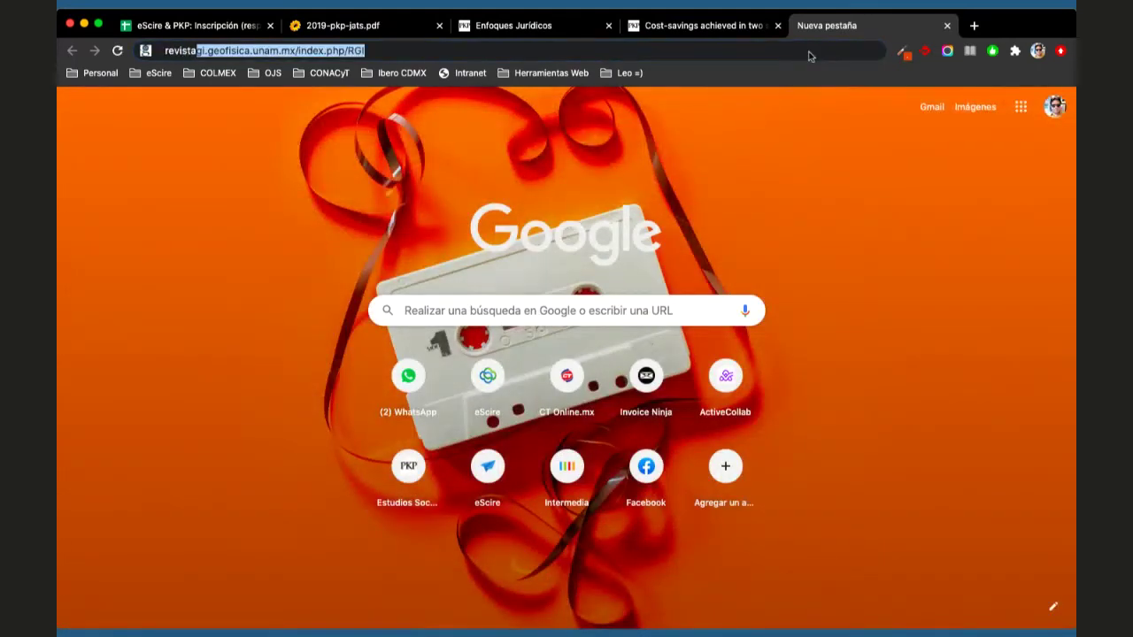
type(".uaz.edu.mx")
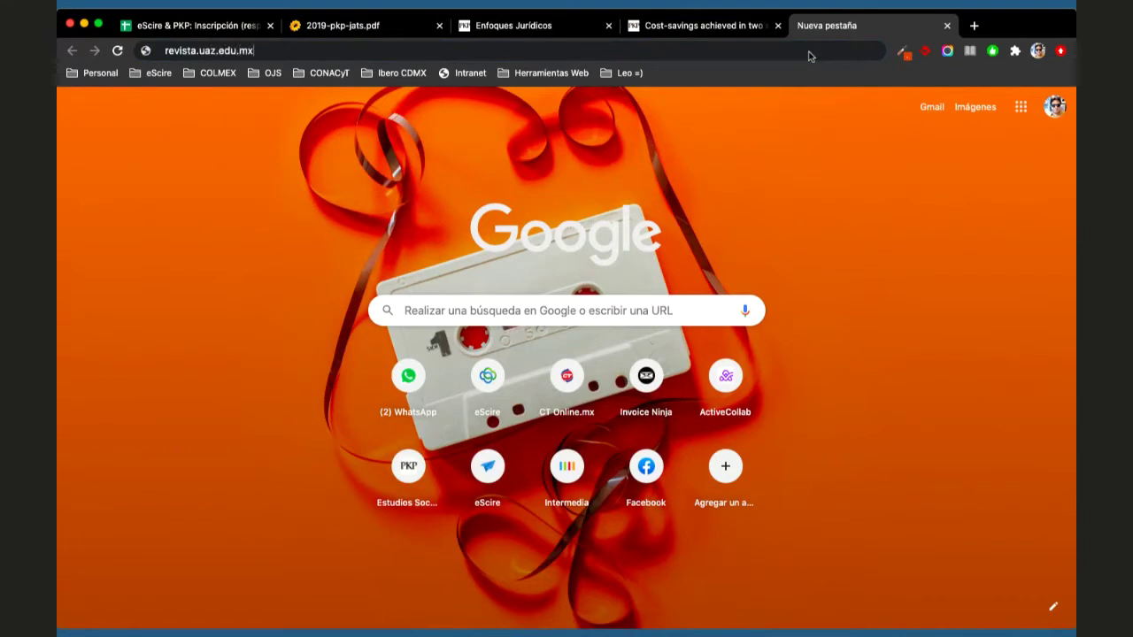
key("Return")
left_click(809, 52)
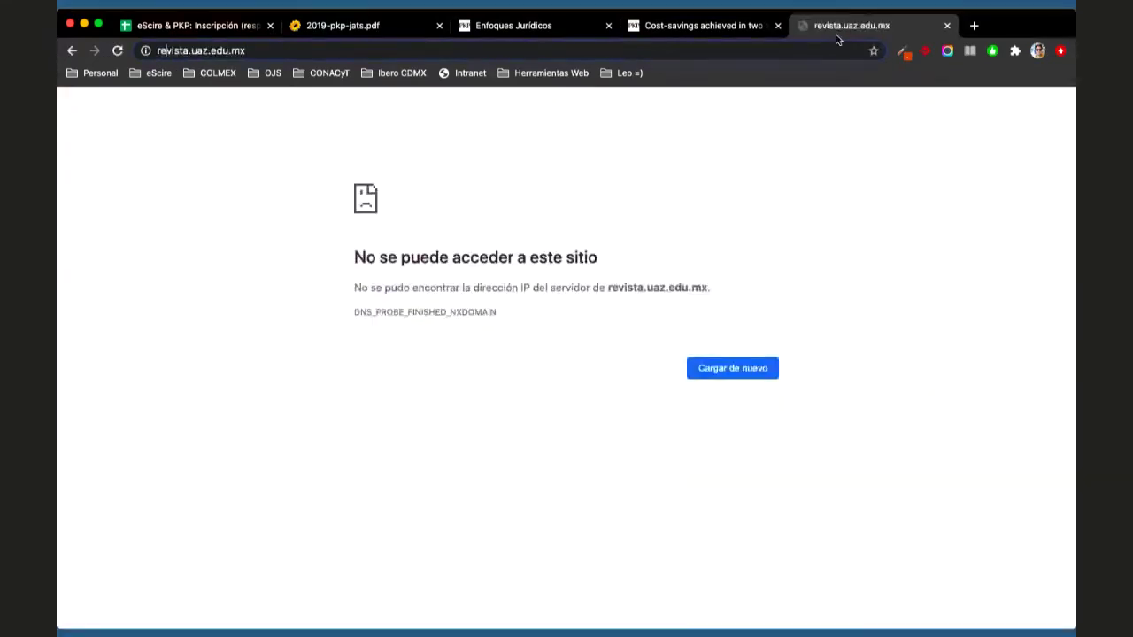
type("s")
key("Return")
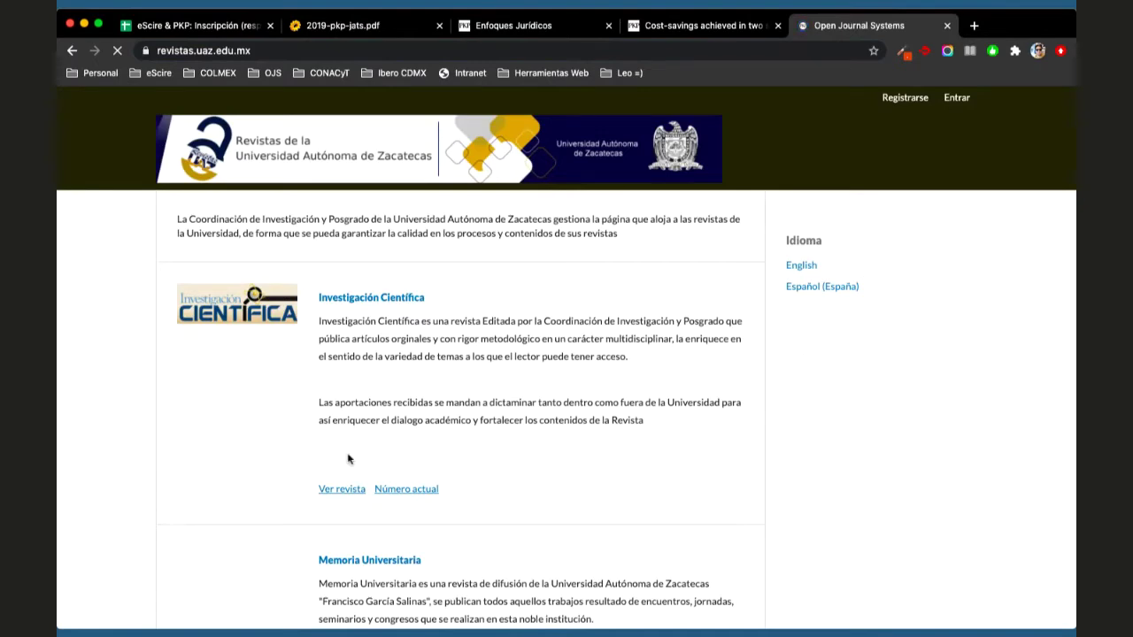
Find Revista Chicomoztoc in the portal's journal list and open its site in a separate tab.
key("super+equal")
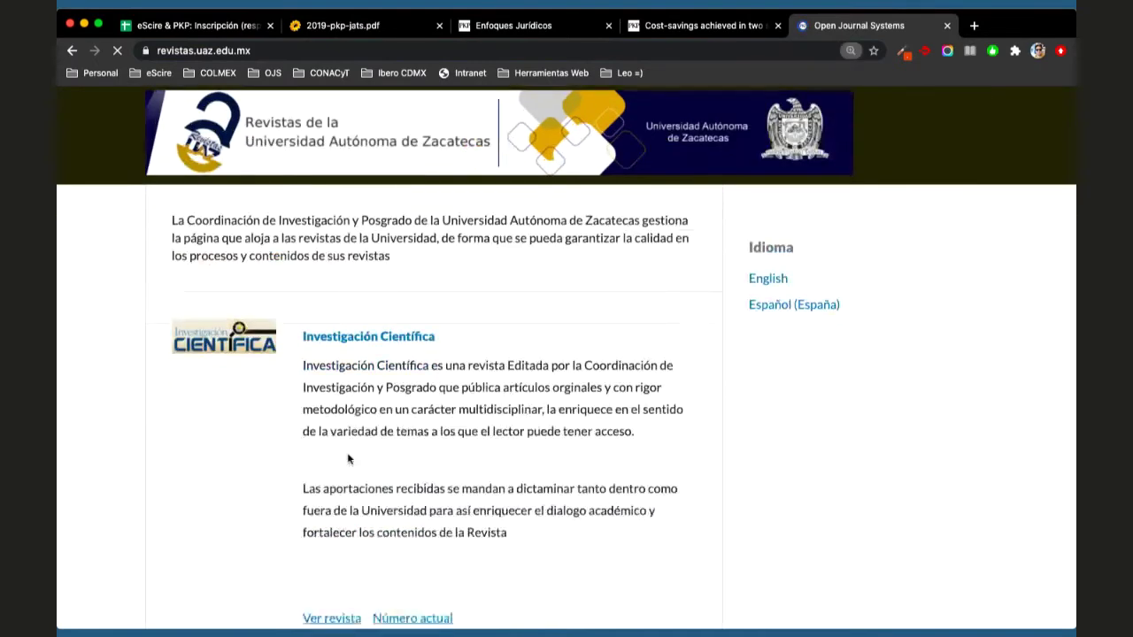
scroll(523, 432, "down", 5)
scroll(625, 416, "down", 5)
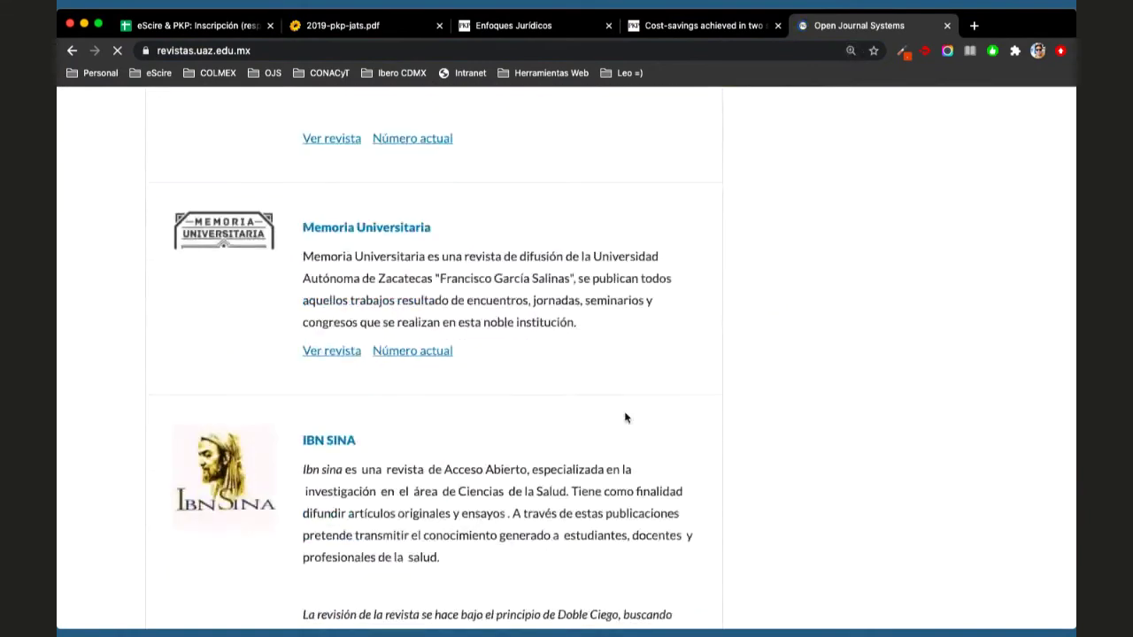
scroll(625, 414, "down", 3)
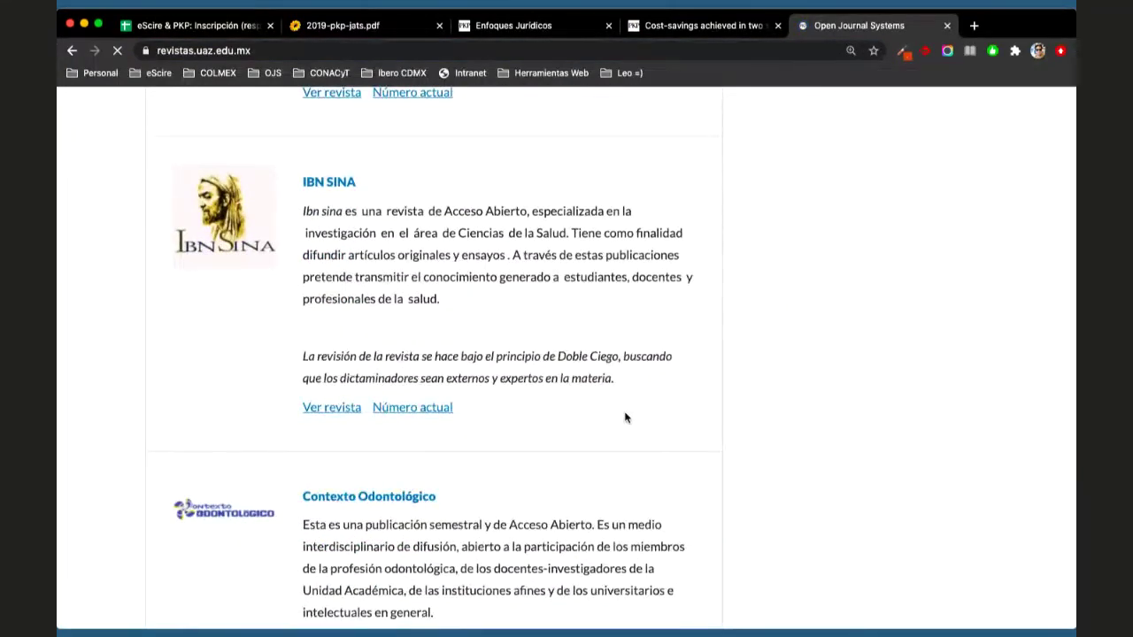
scroll(624, 417, "down", 20)
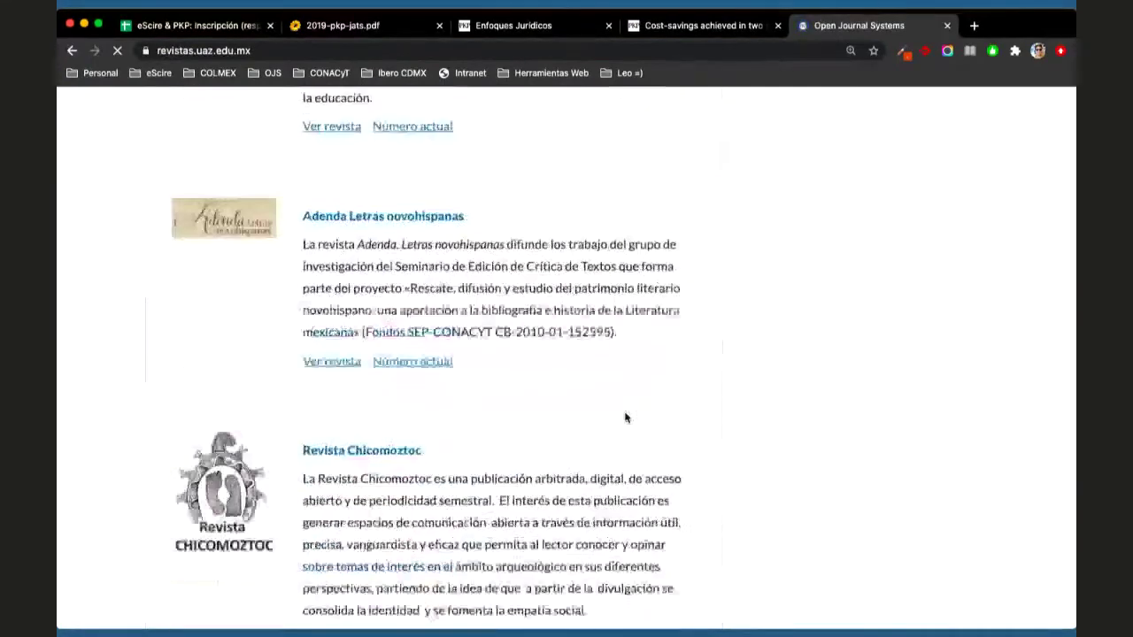
scroll(625, 416, "down", 4)
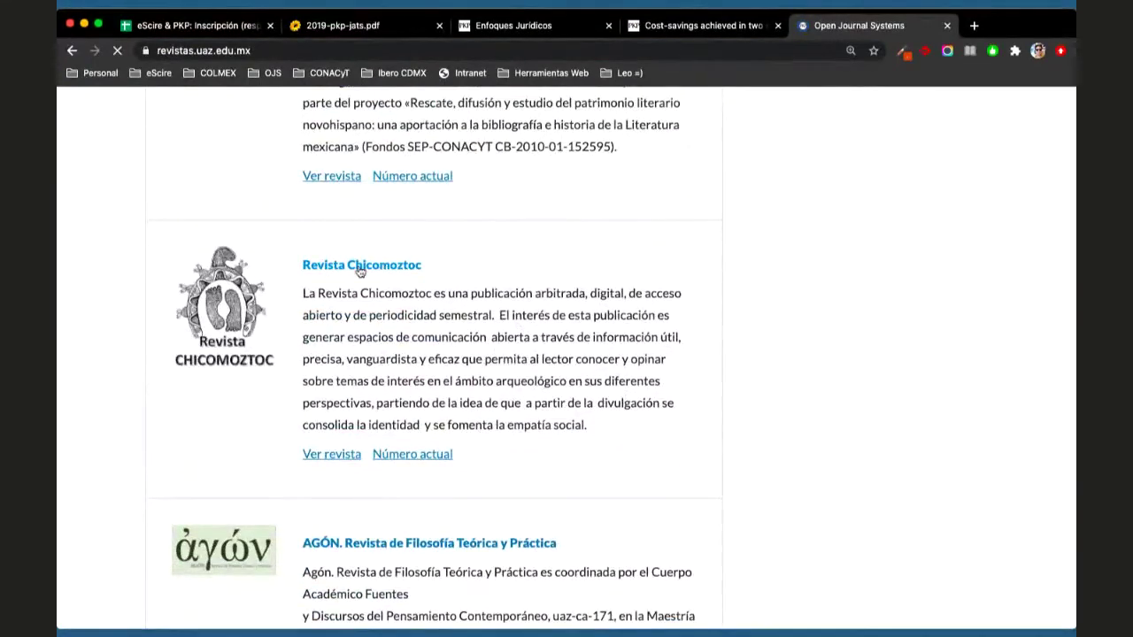
left_click(332, 455)
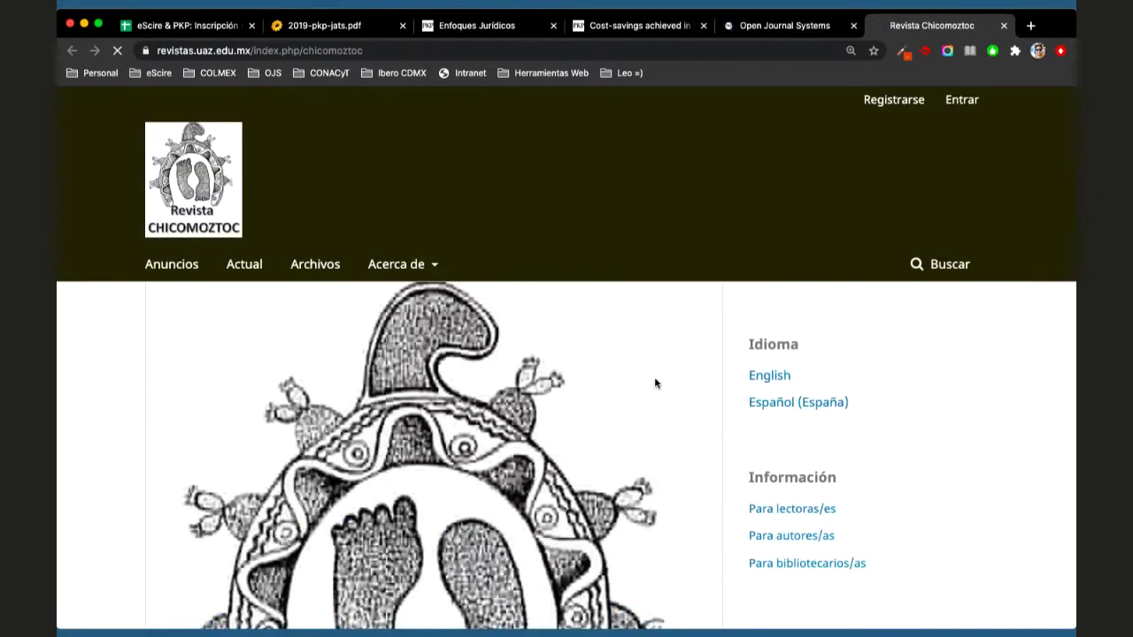
Reduce the page zoom and examine the Revista Chicomoztoc home page, including its current issue's article formats.
key("ctrl+minus")
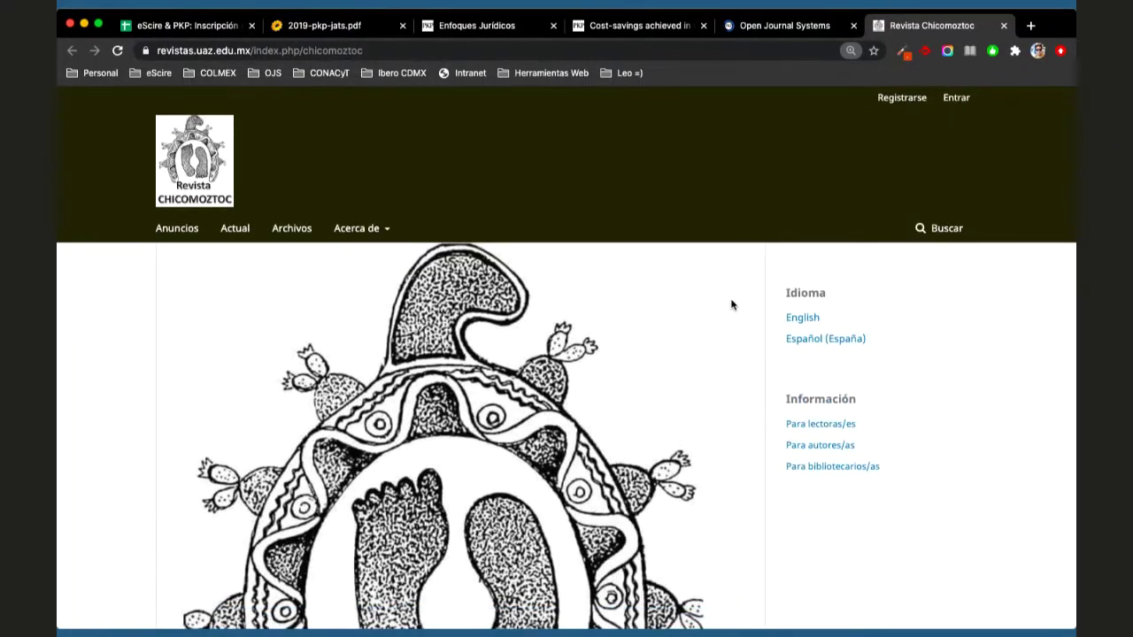
scroll(927, 434, "down", 10)
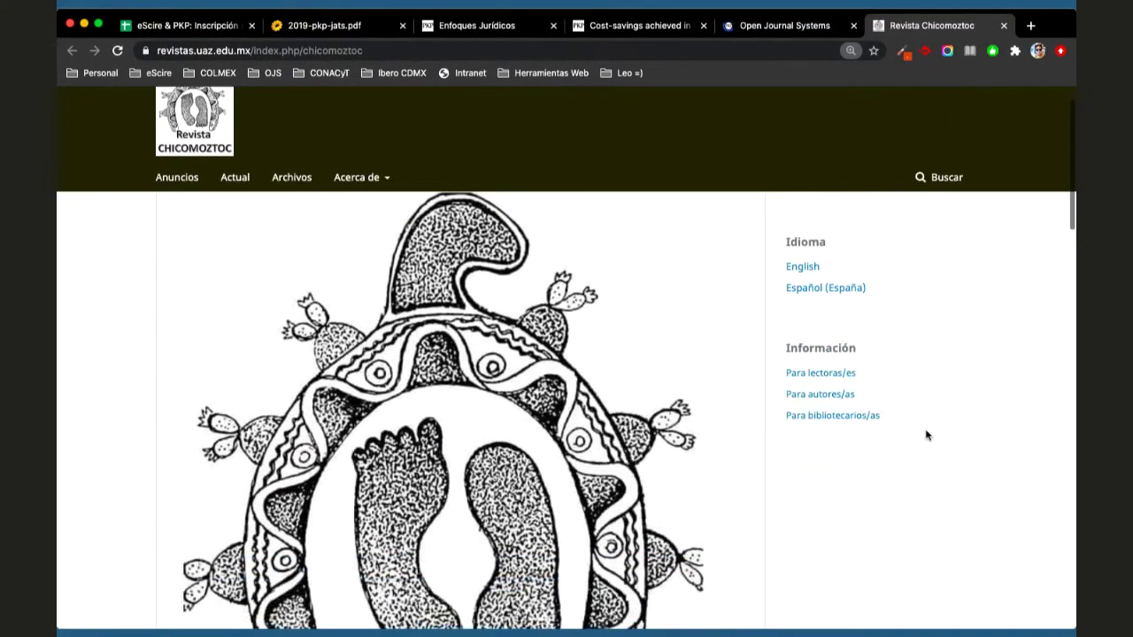
scroll(699, 407, "down", 3)
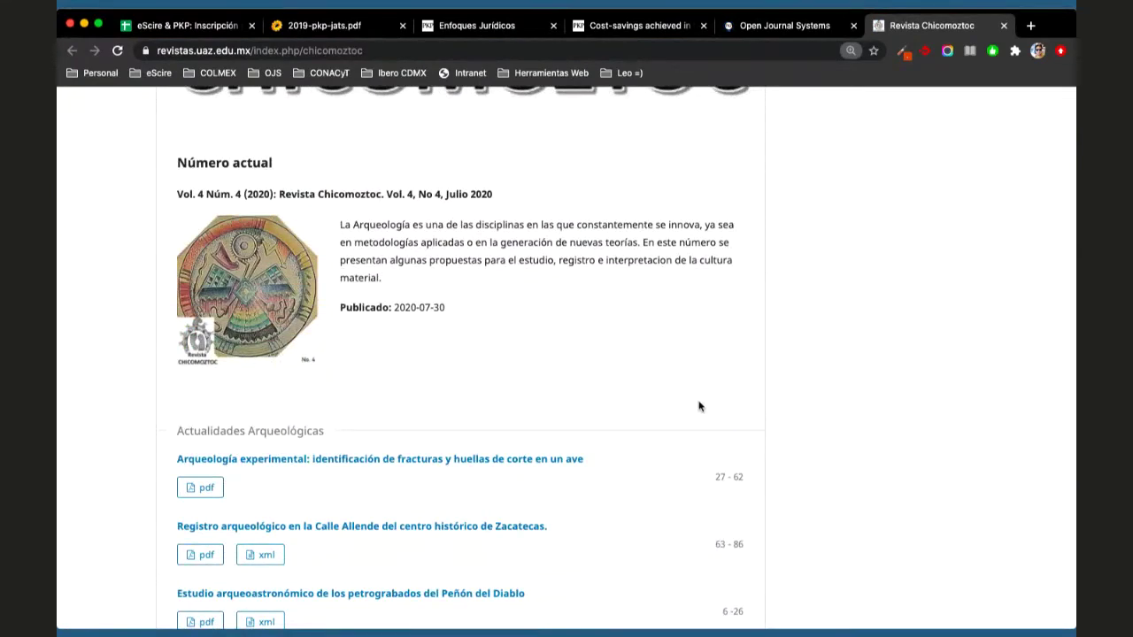
scroll(699, 406, "down", 1)
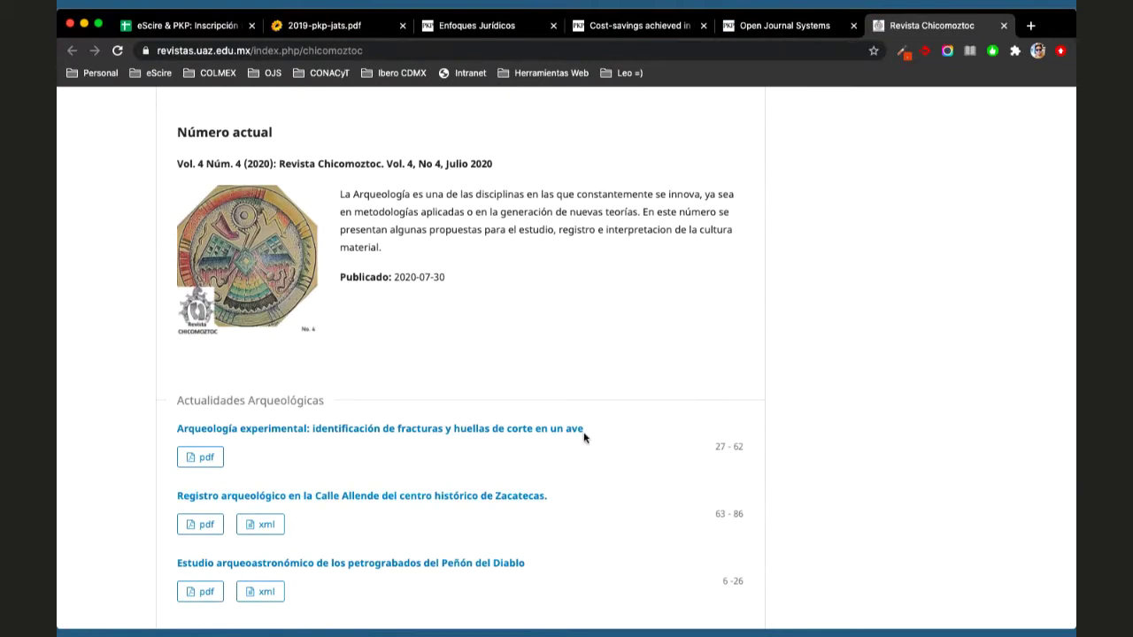
scroll(584, 437, "up", 10)
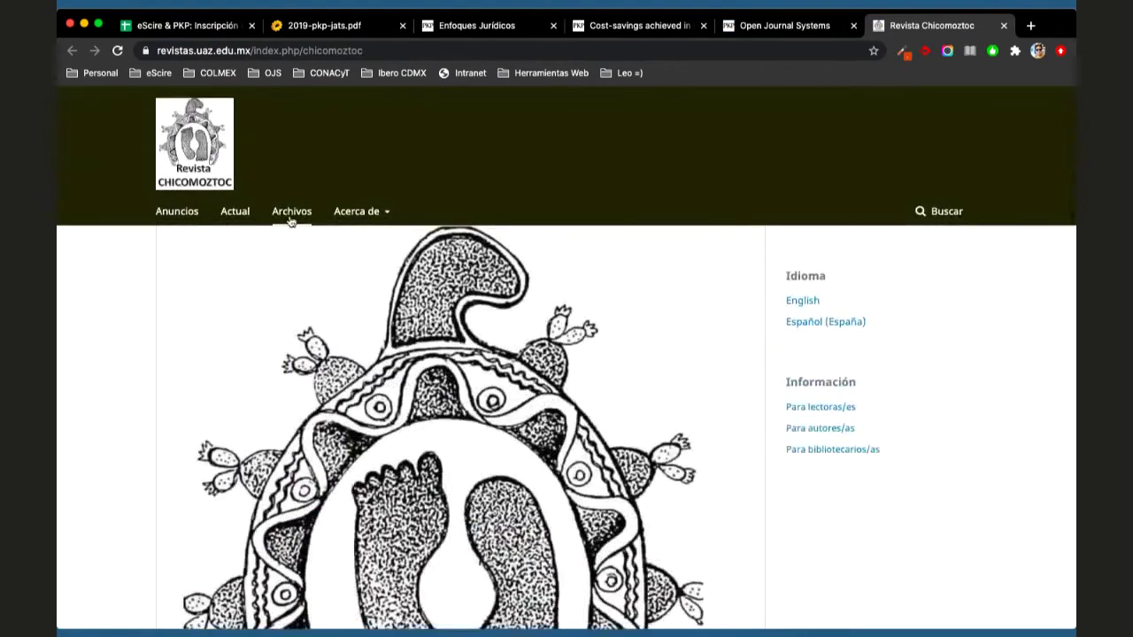
Open the journal's archive in a new tab and examine the contents of the Vol. 2, No. 2, Julio de 2019 issue.
left_click(306, 224, "super")
scroll(790, 191, "down", 10)
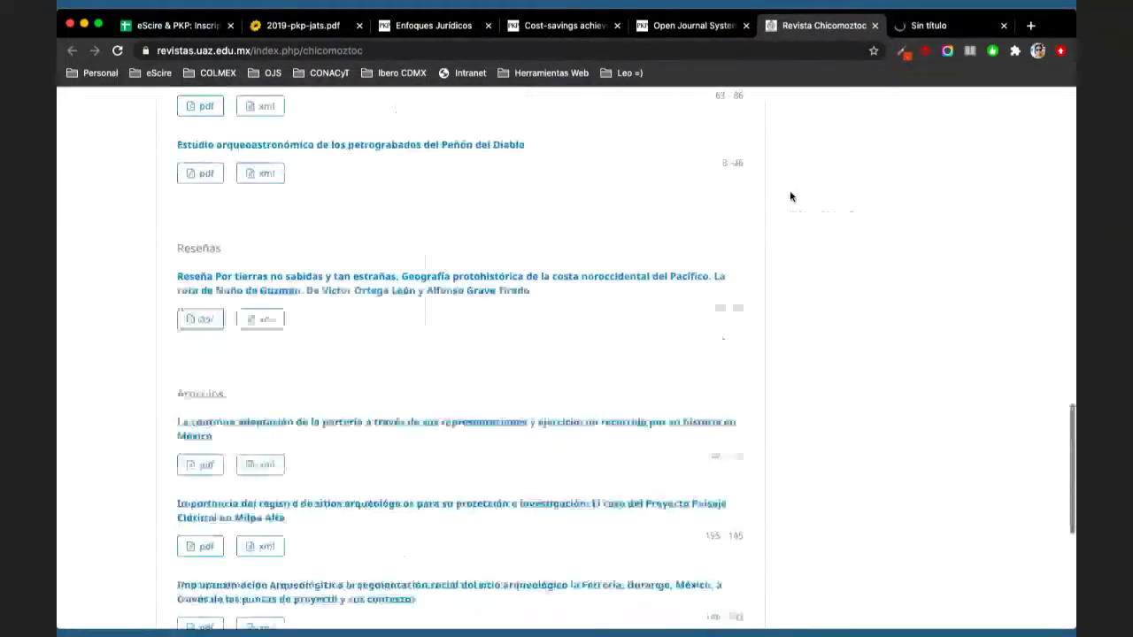
left_click(938, 29)
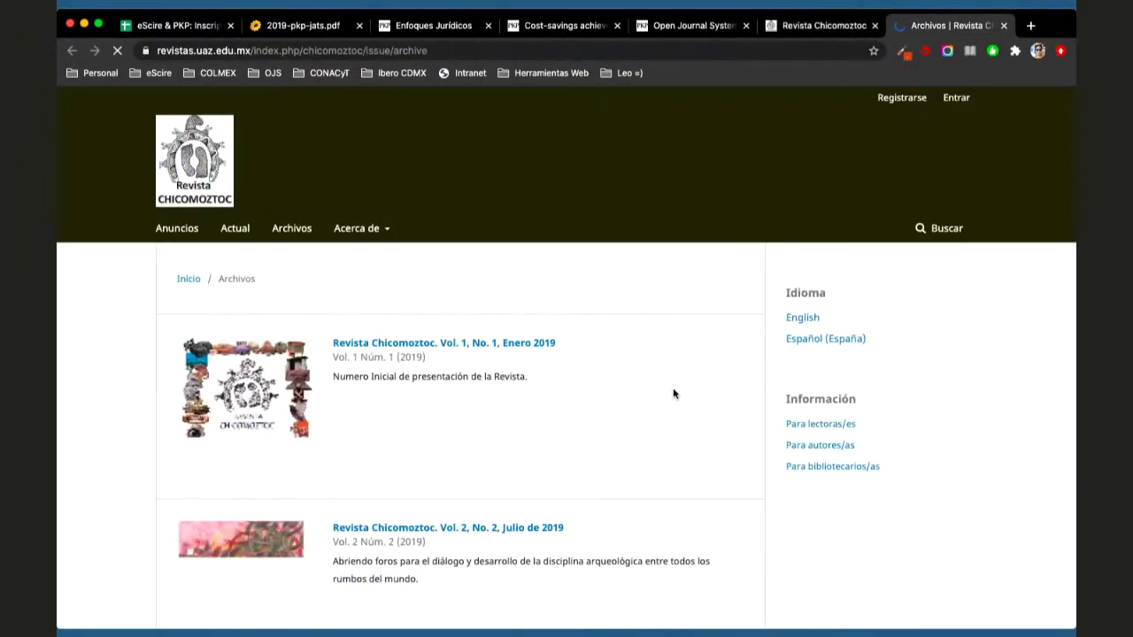
scroll(630, 421, "down", 3)
scroll(630, 428, "down", 1)
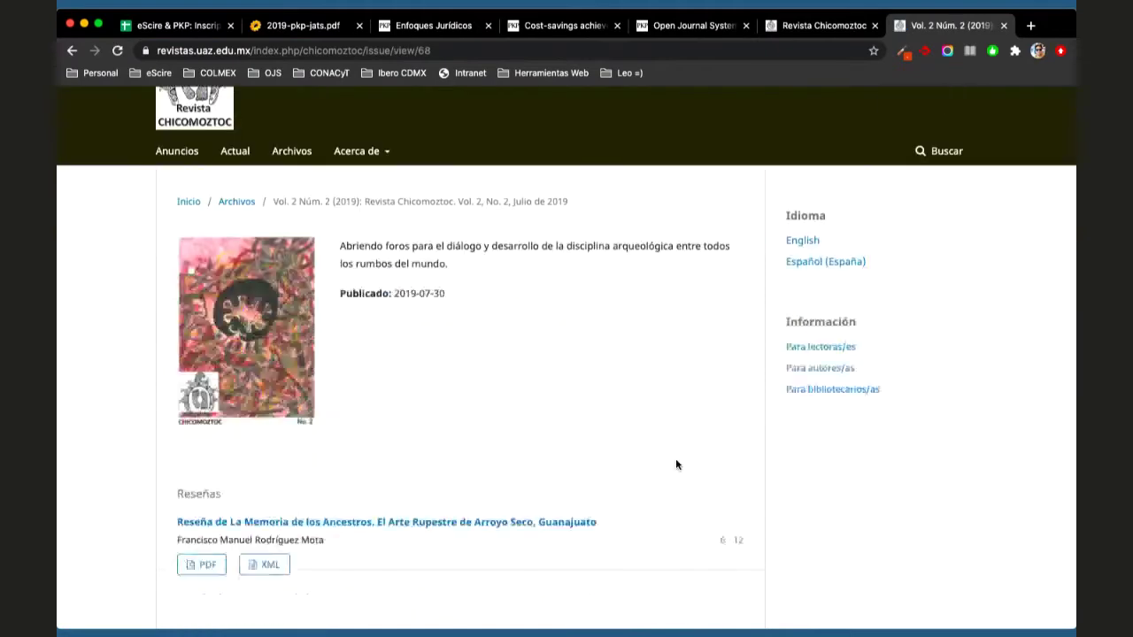
scroll(675, 459, "down", 5)
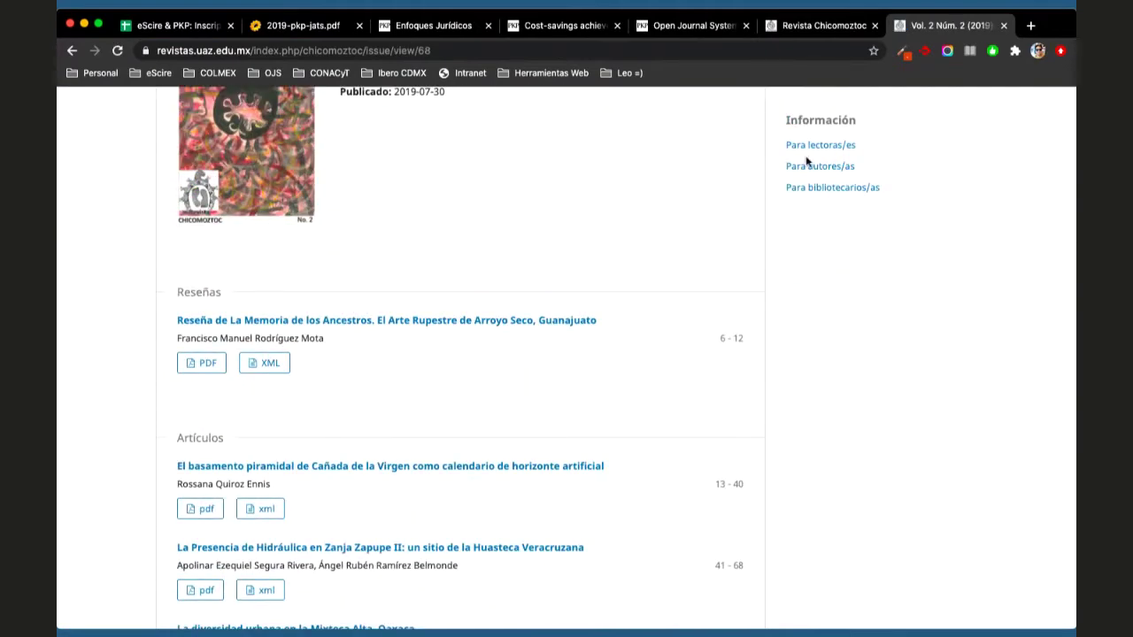
Reload the Revista Chicomoztoc home page and compare its current issue's article entries with those of the Vol. 2, No. 2 issue.
left_click(824, 30)
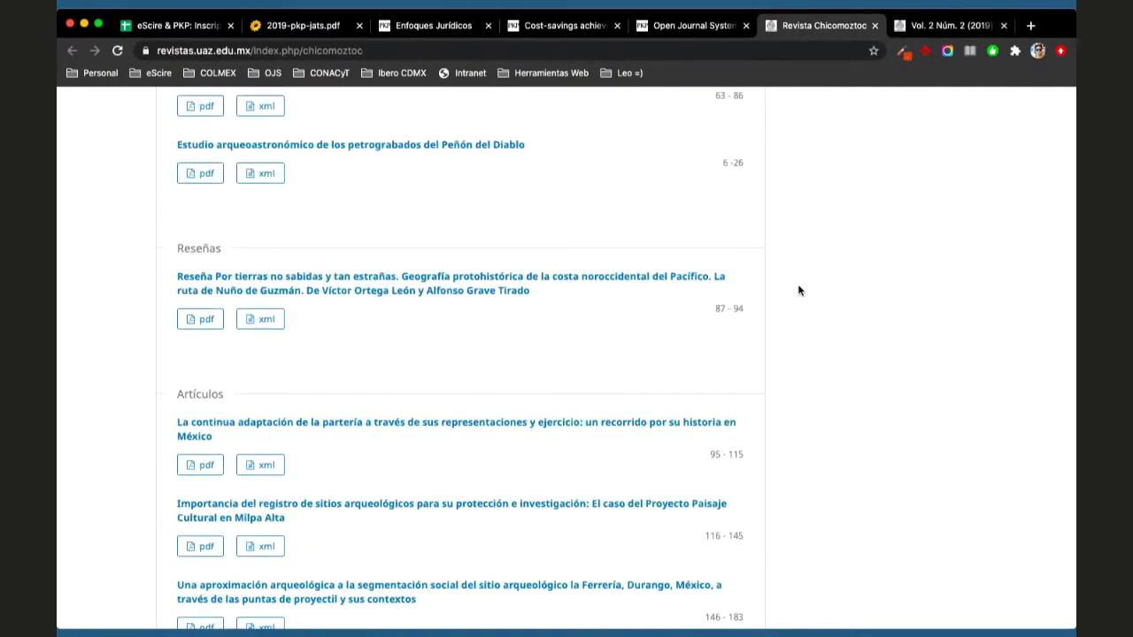
scroll(799, 290, "up", 3)
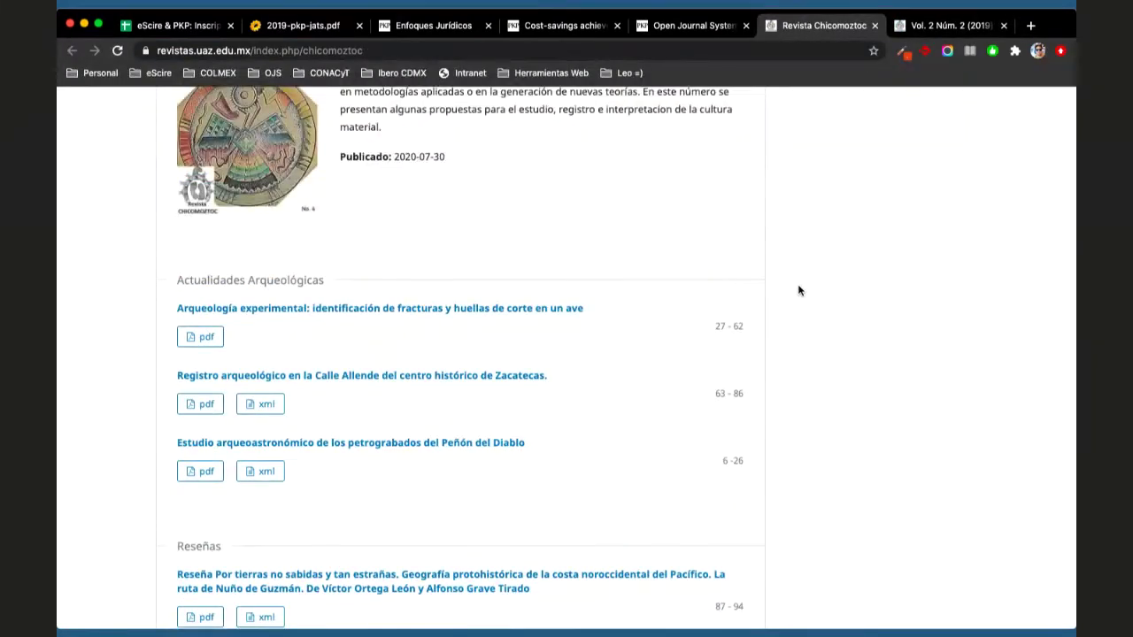
key("super+r")
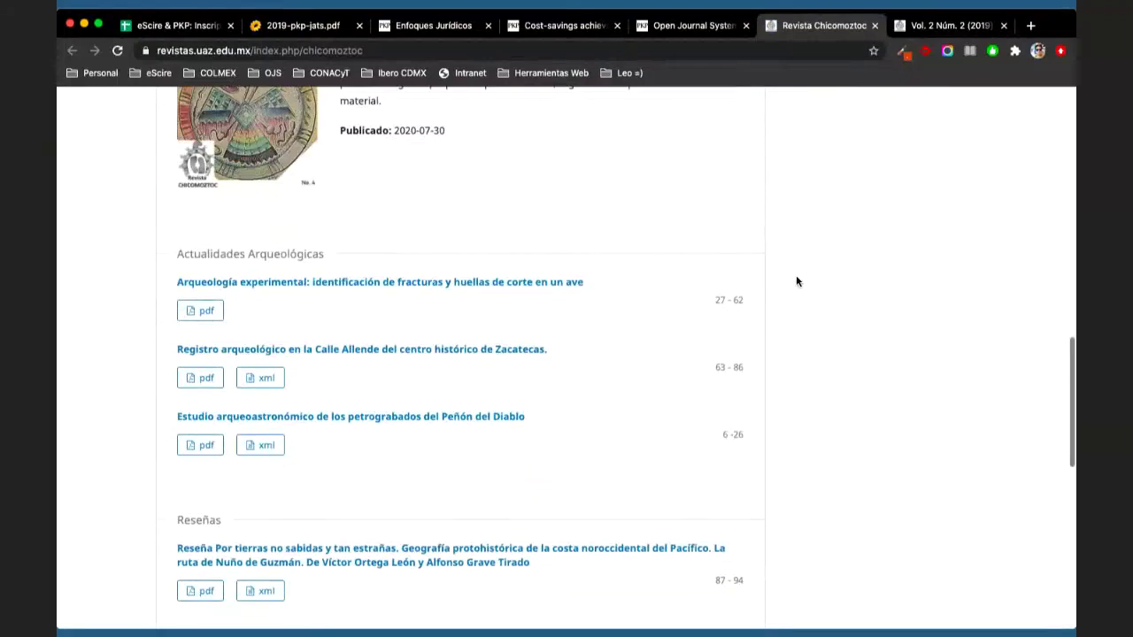
left_click(927, 28)
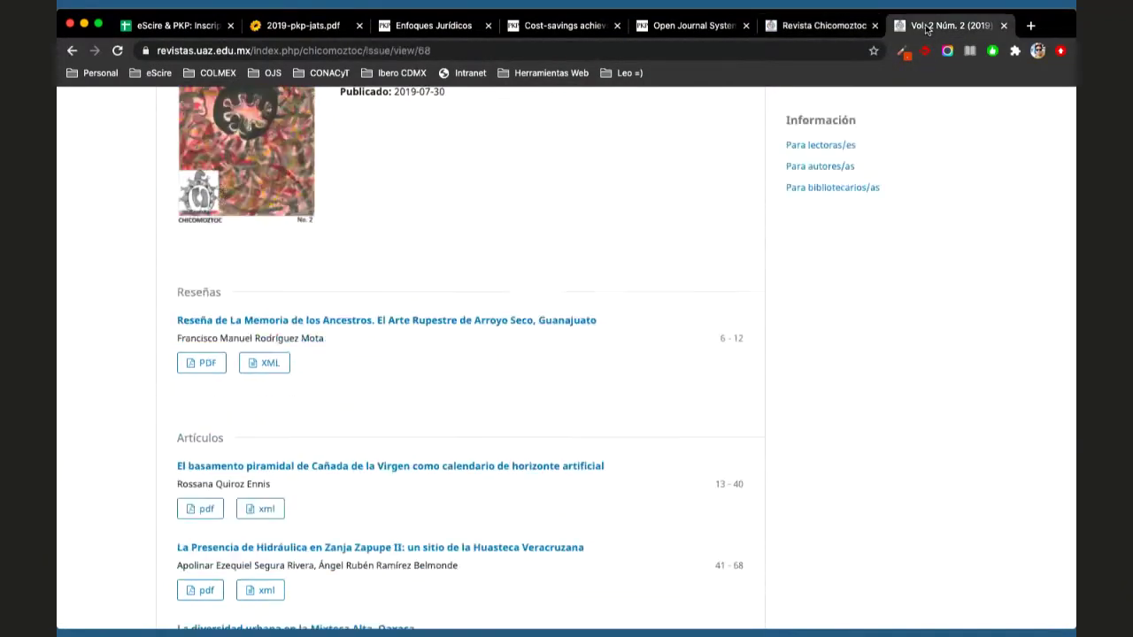
left_click(830, 27)
Open the Vol. 1, No. 1, Enero 2019 issue from the journal's archive and examine its article entries.
scroll(665, 360, "up", 10)
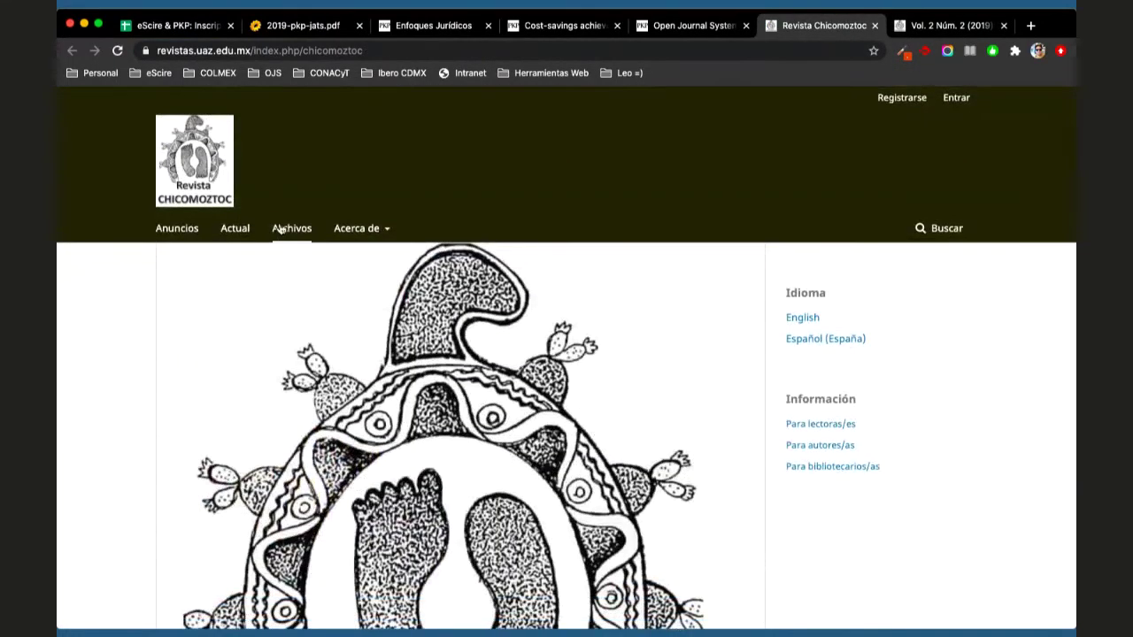
left_click(281, 230)
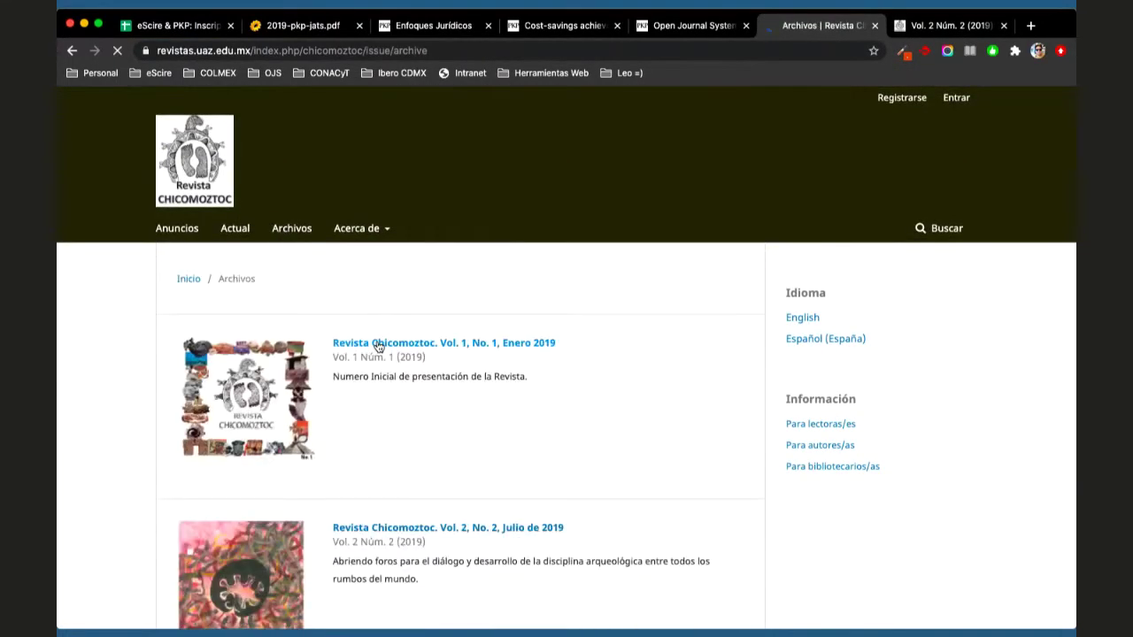
left_click(375, 342)
scroll(650, 402, "down", 1)
scroll(650, 405, "down", 5)
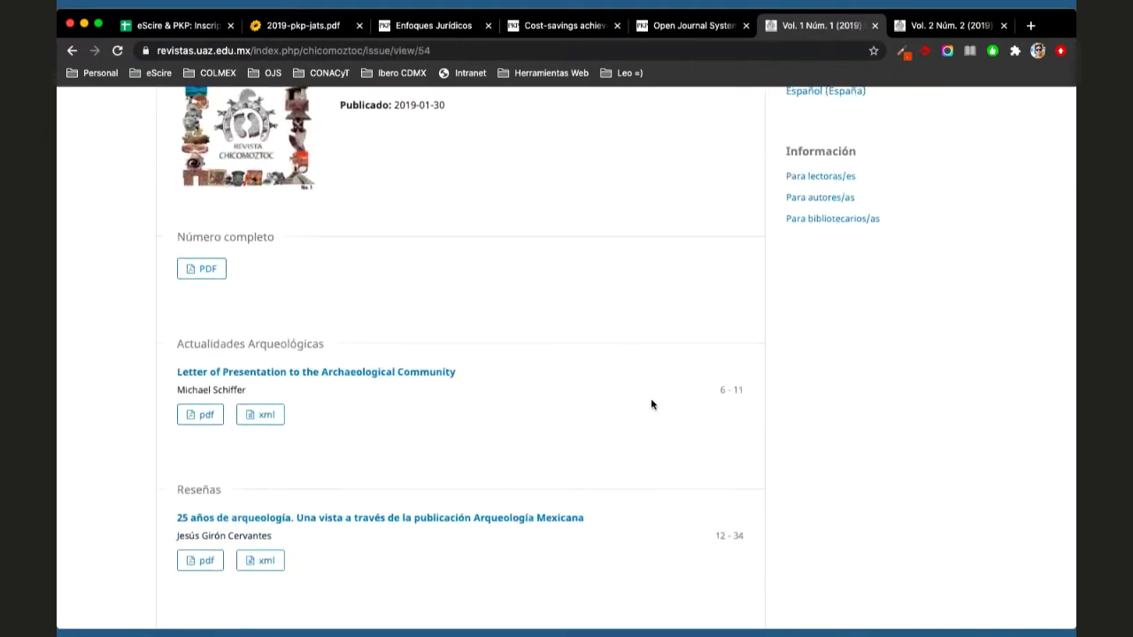
scroll(650, 404, "up", 5)
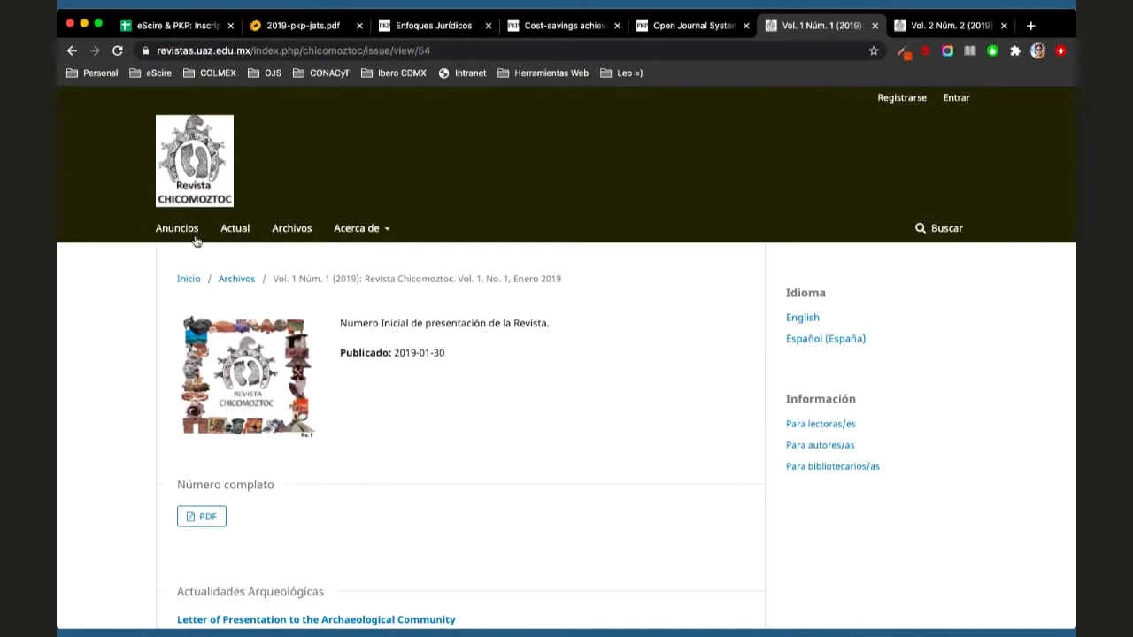
Go to the Revista Chicomoztoc home page and look over its content.
left_click(174, 188)
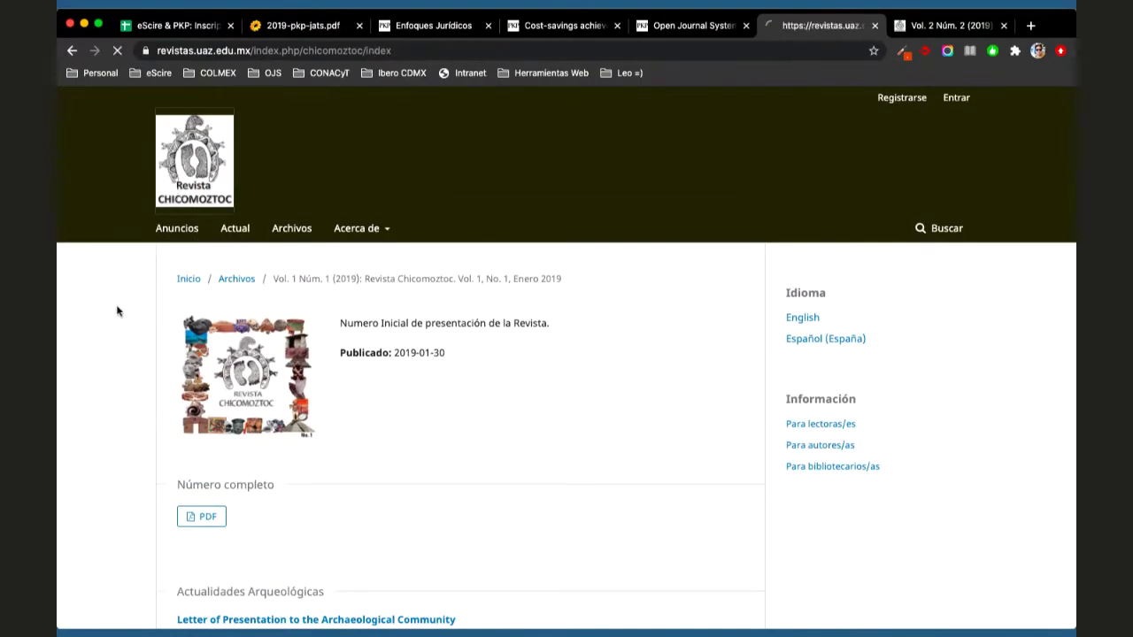
scroll(157, 398, "down", 6)
scroll(156, 398, "up", 2)
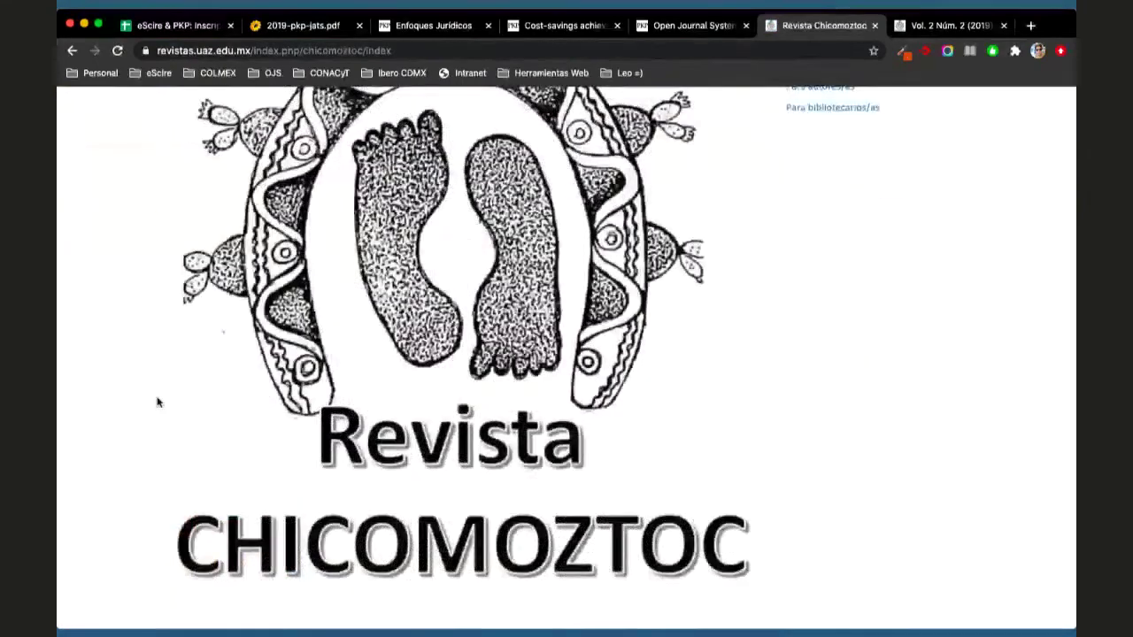
Return to the archive, open the Vol. 4, No 4, Julio 2020 issue and examine its article entries.
key("super+bracketleft")
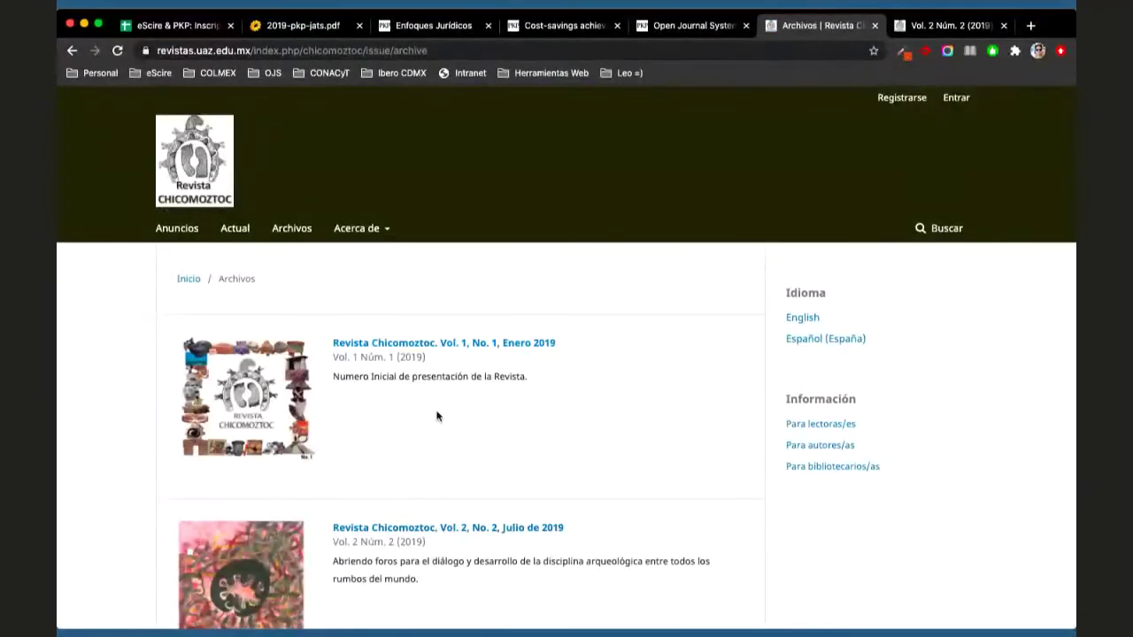
scroll(437, 416, "down", 5)
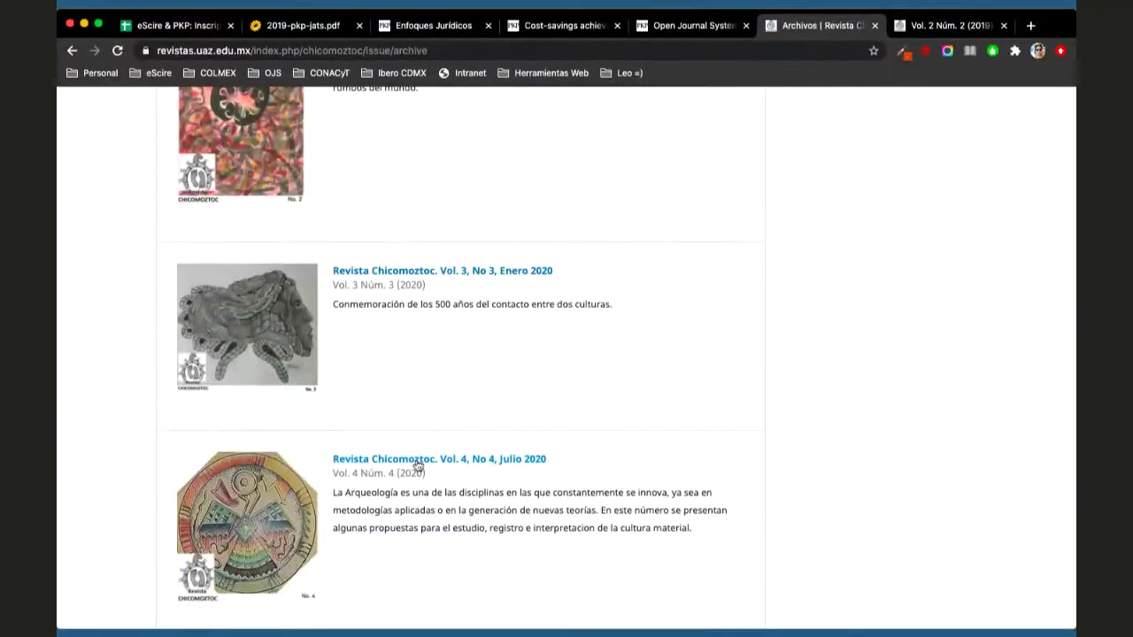
left_click(417, 466)
scroll(106, 452, "down", 2)
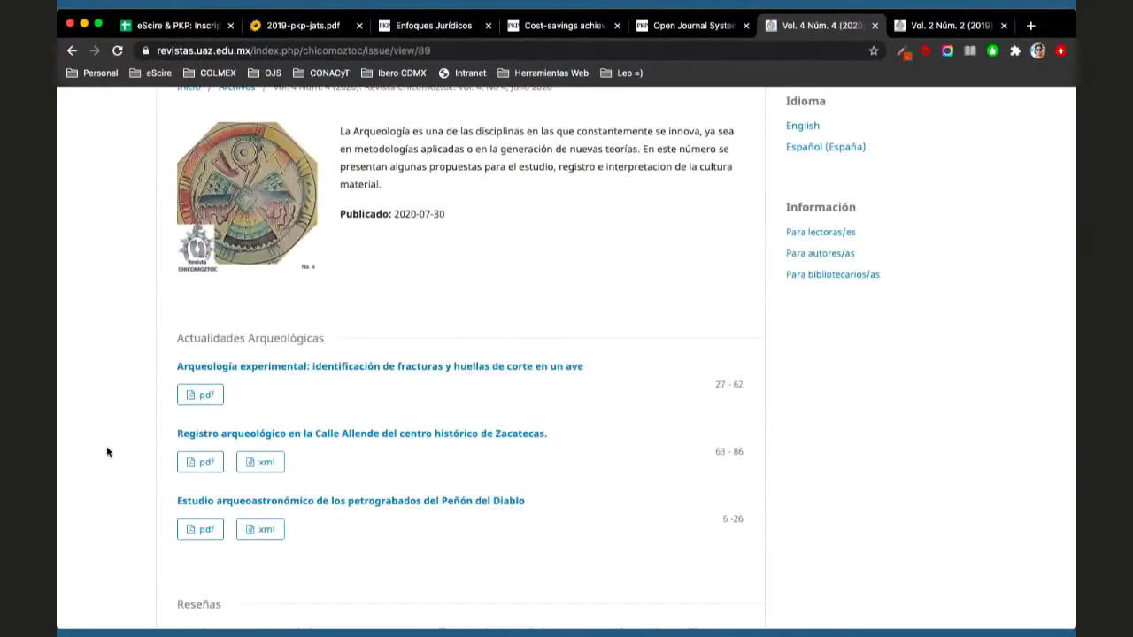
scroll(107, 453, "down", 3)
scroll(106, 453, "down", 2)
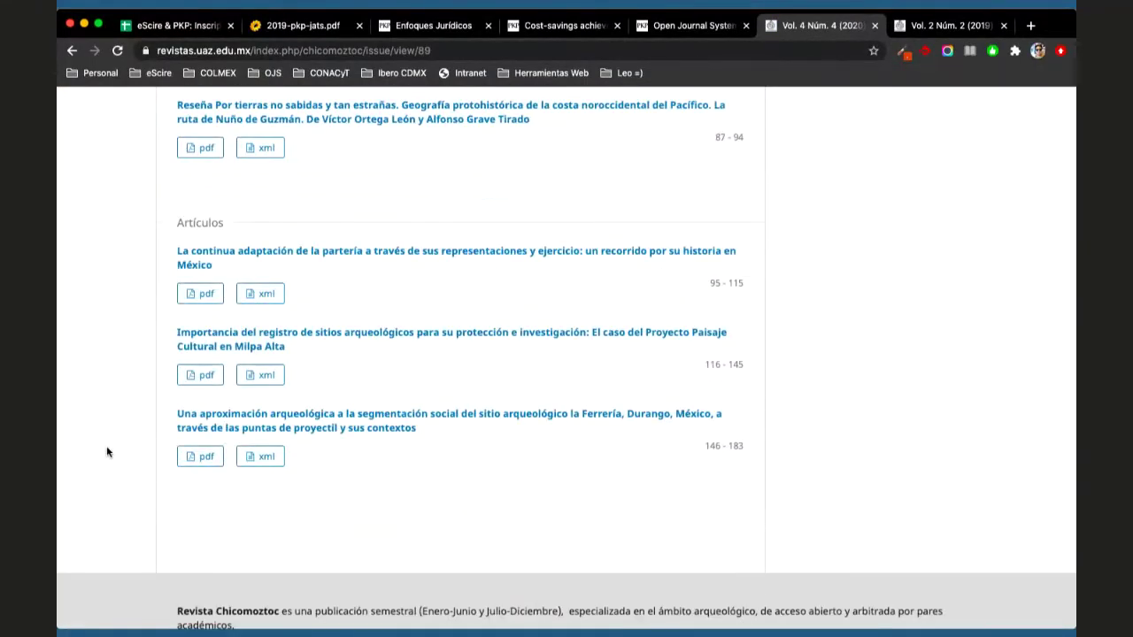
scroll(106, 452, "up", 3)
View the article page of the review "Por tierras no sabidas y tan estrañas" and go back to the issue.
left_click(360, 382)
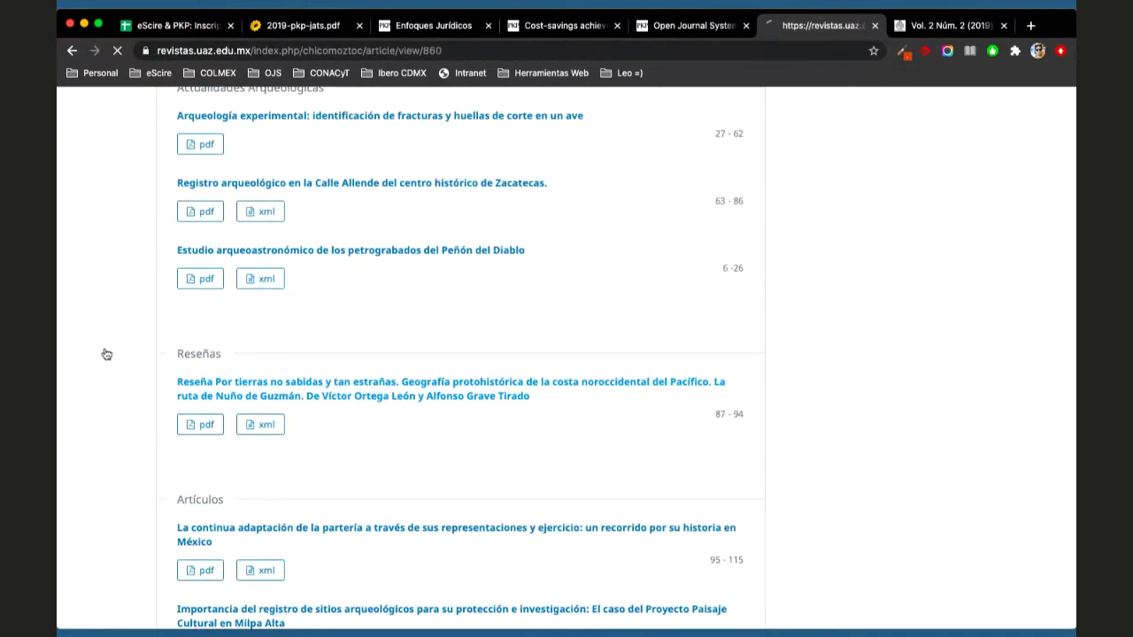
scroll(122, 407, "down", 1)
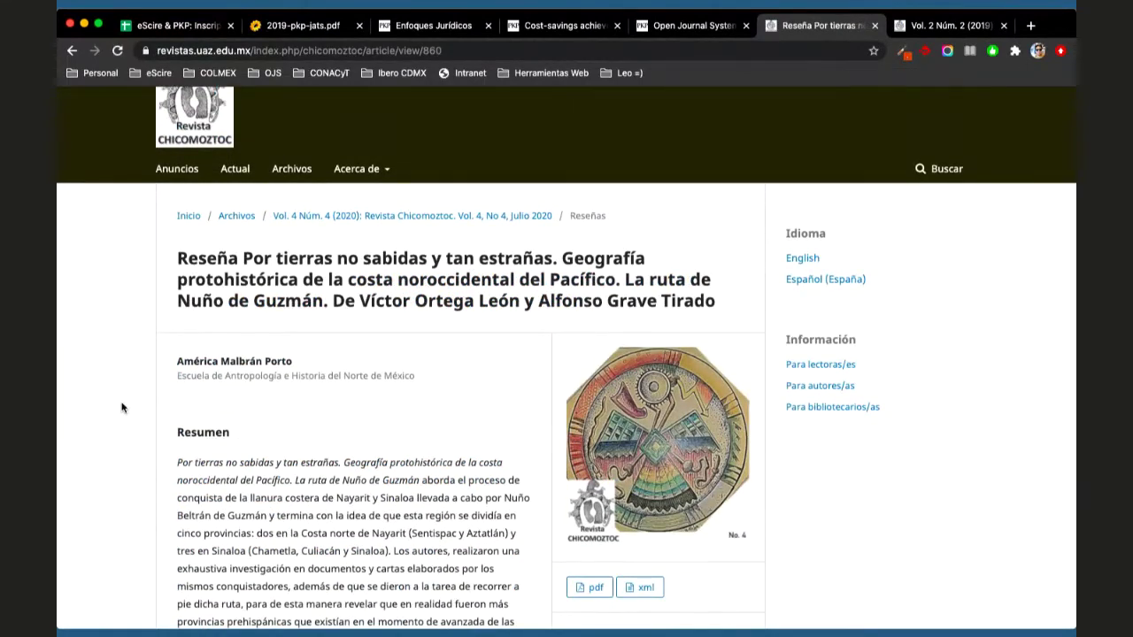
key("super+bracketleft")
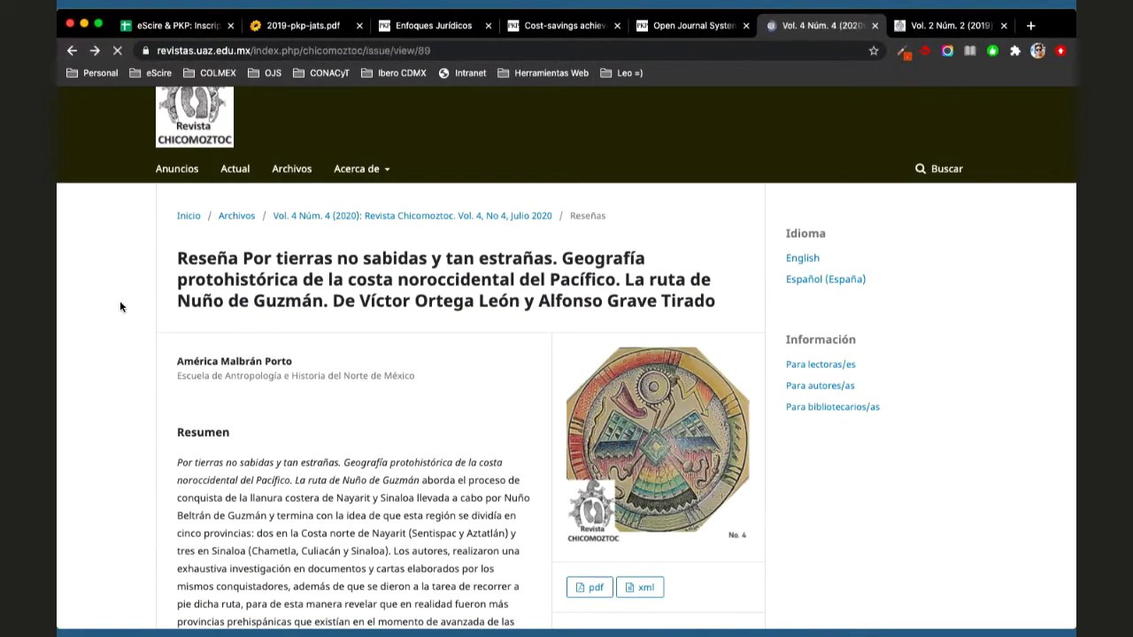
Inspect the HTML of the Reseñas entry in the Vol. 4 issue, expanding its meta block and selecting the authors element.
scroll(123, 392, "down", 1)
triple_click(386, 342)
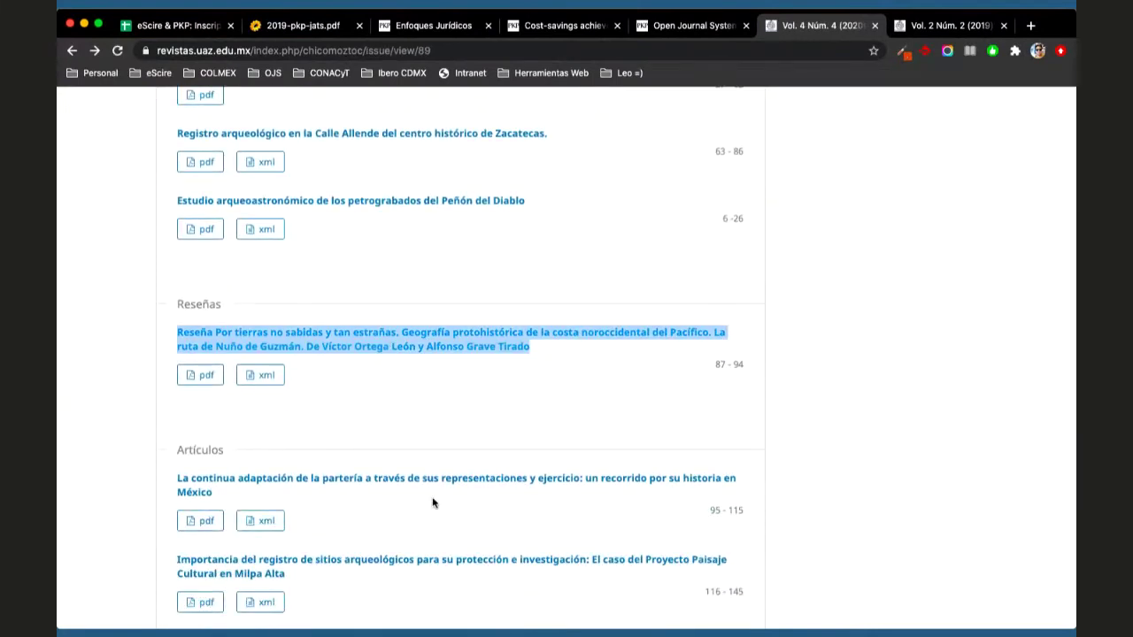
key("super+alt+i")
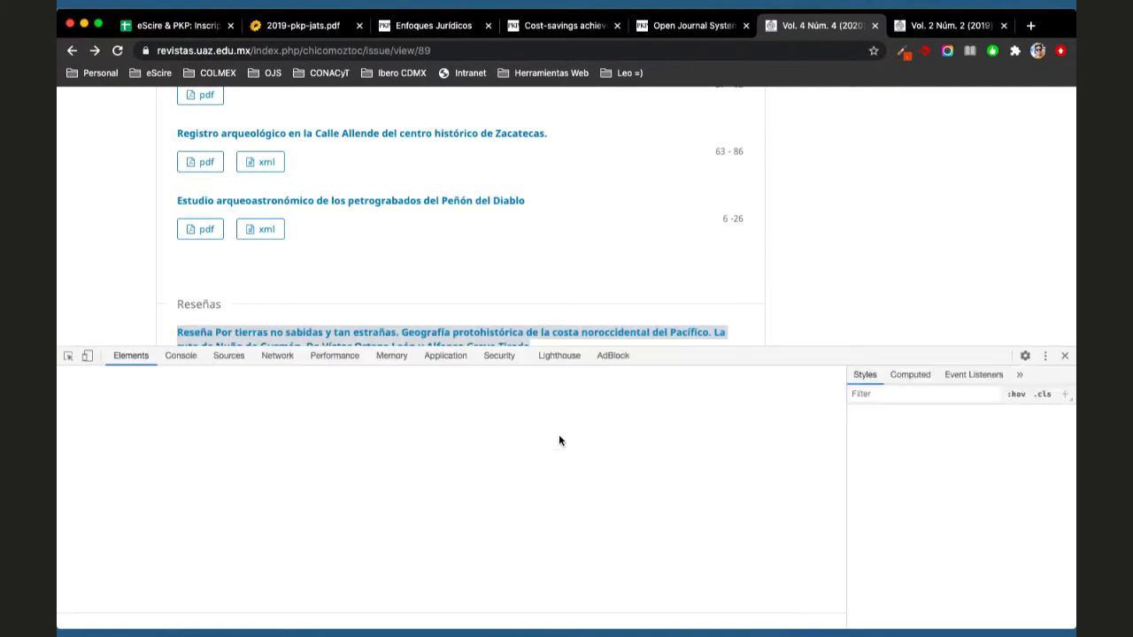
scroll(179, 496, "down", 5)
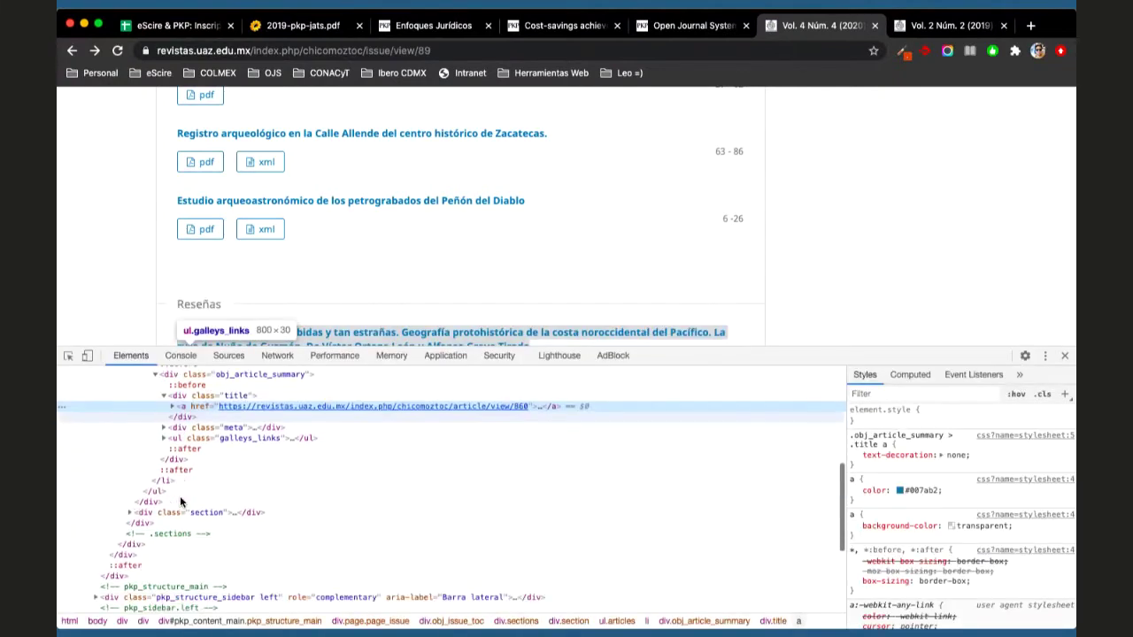
scroll(144, 383, "up", 3)
scroll(142, 381, "up", 1)
scroll(118, 314, "down", 2)
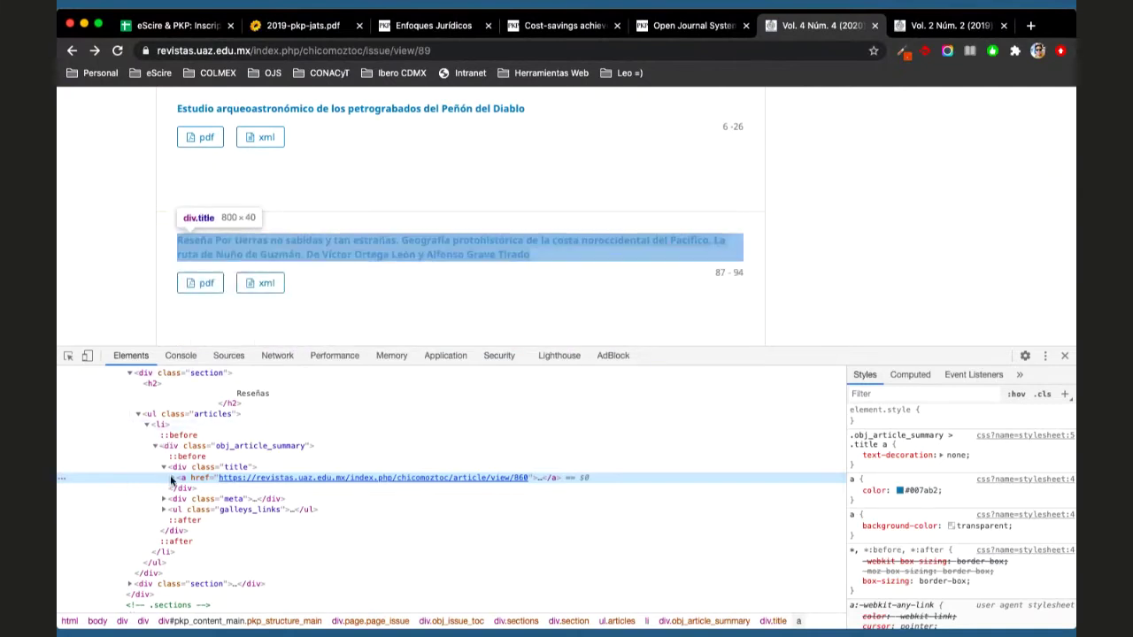
left_click(164, 499)
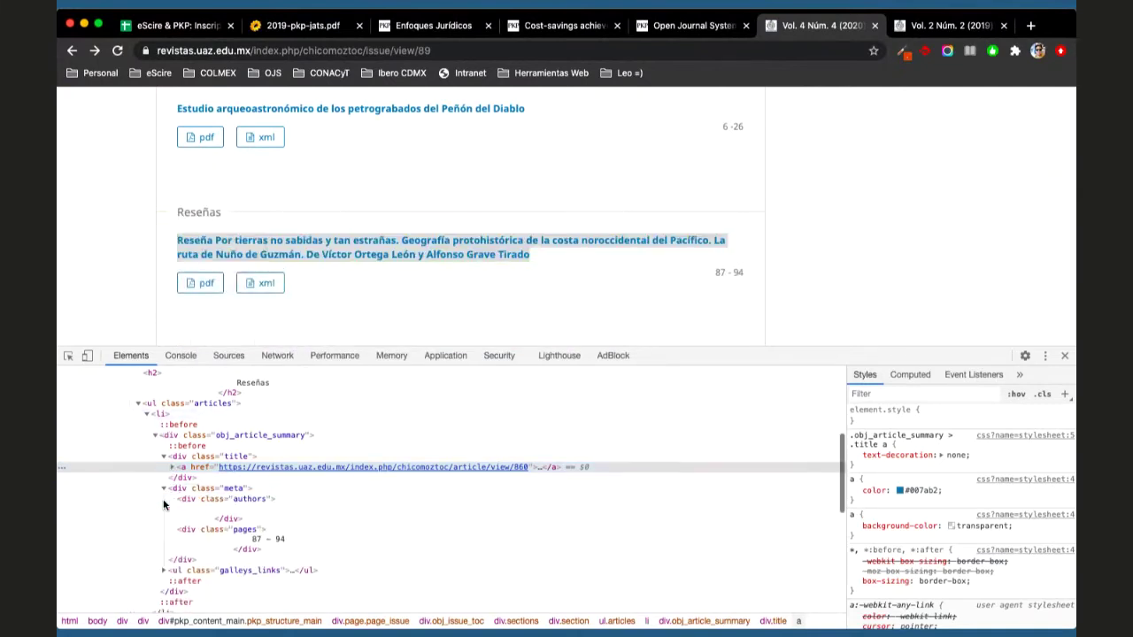
scroll(164, 505, "down", 1)
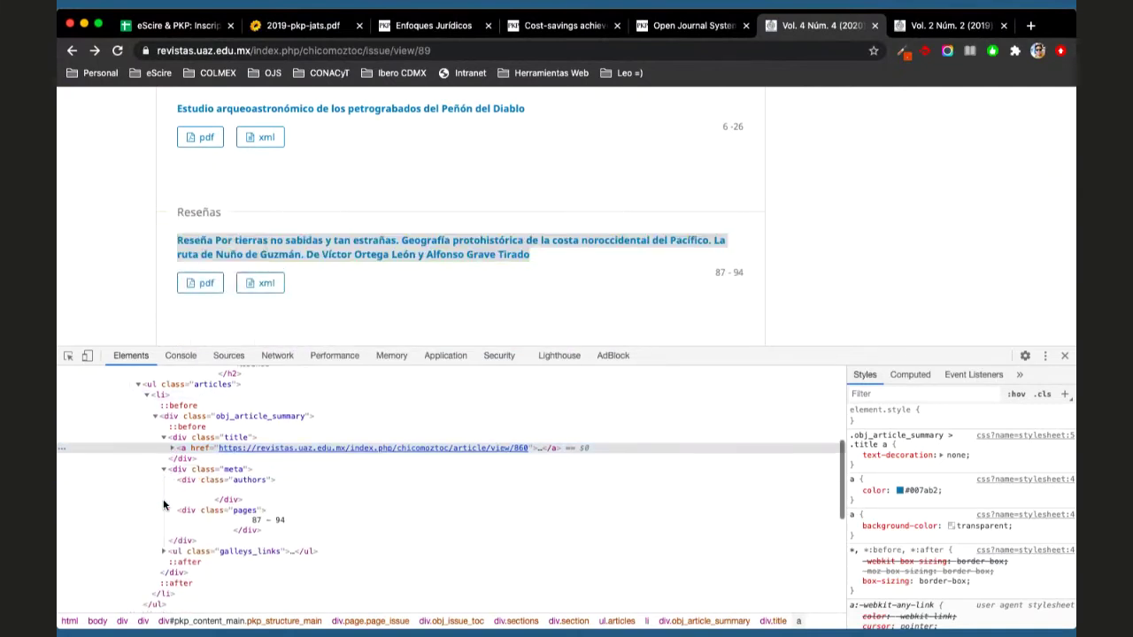
left_click(218, 484)
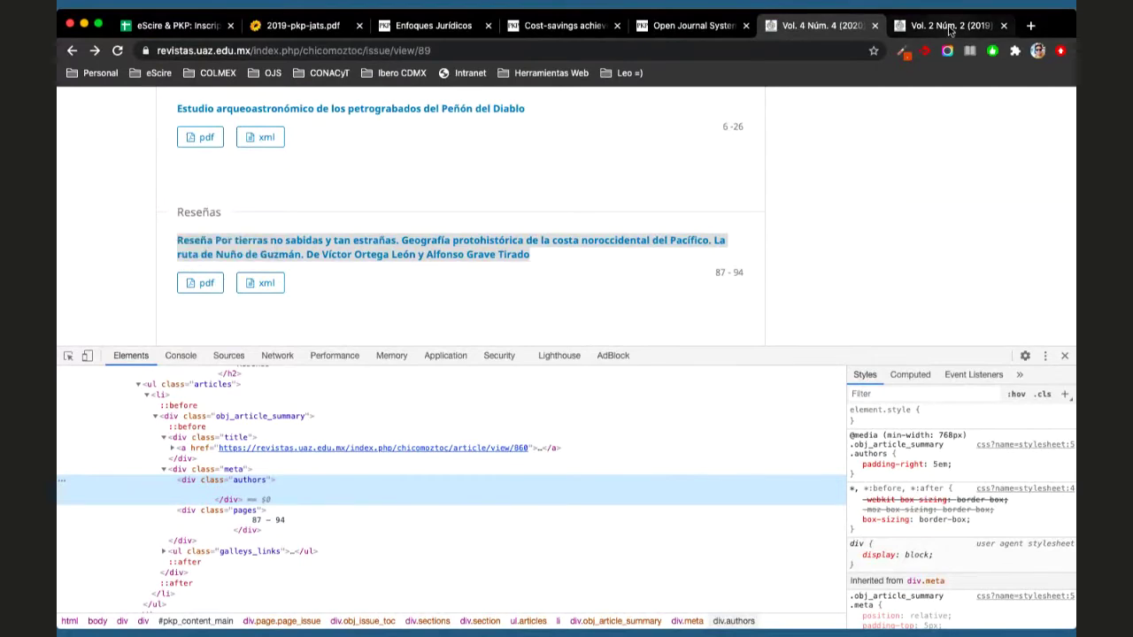
In the Vol. 2, No. 2 issue, inspect the HTML of the "El basamento piramidal" entry and select the authors element in its meta block.
key("ctrl+Tab")
scroll(476, 449, "down", 2)
triple_click(370, 400)
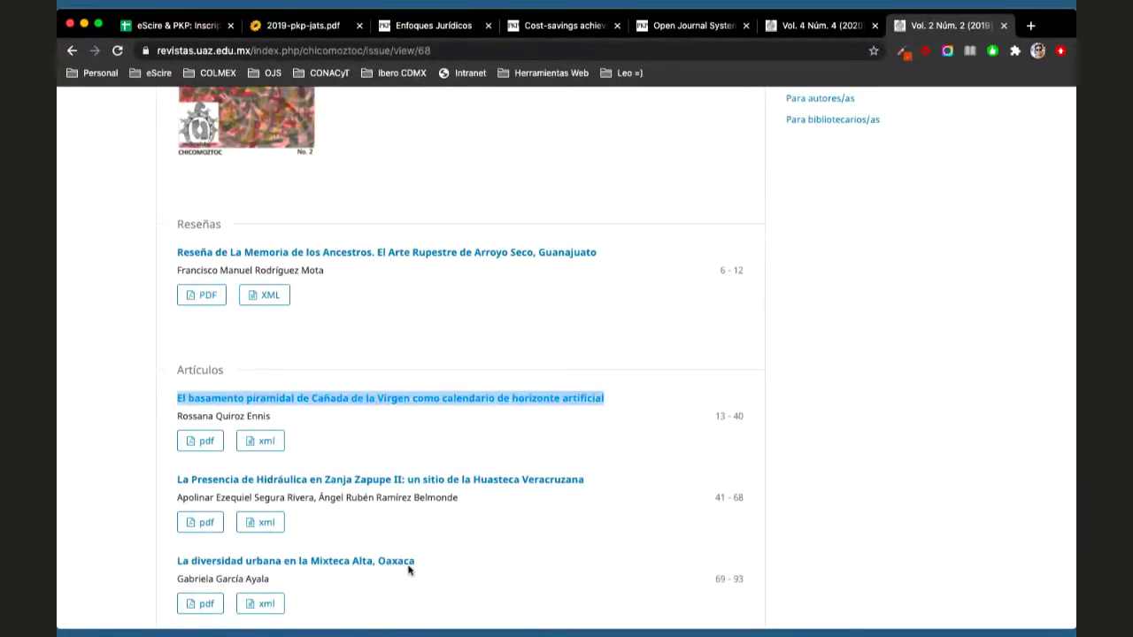
key("super+alt+i")
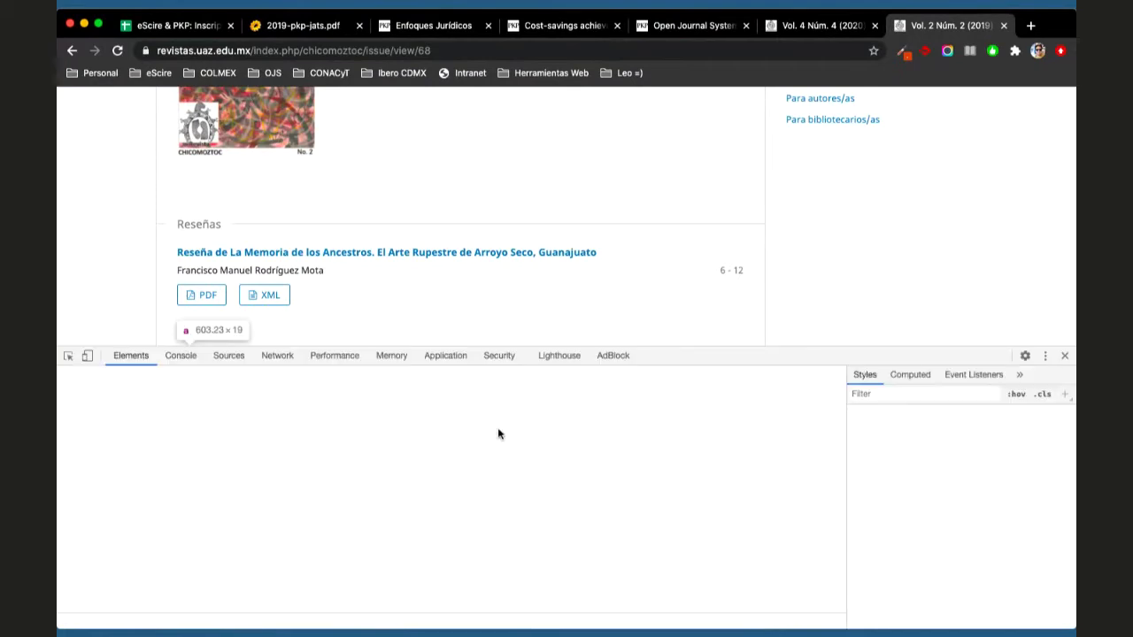
left_click(163, 470)
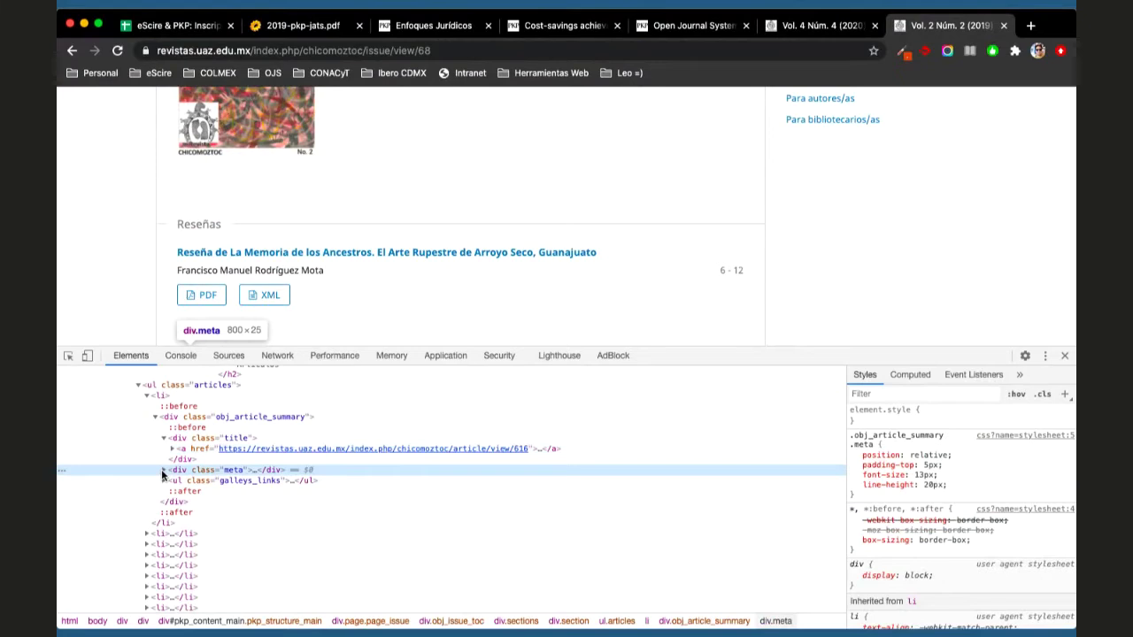
left_click(163, 470)
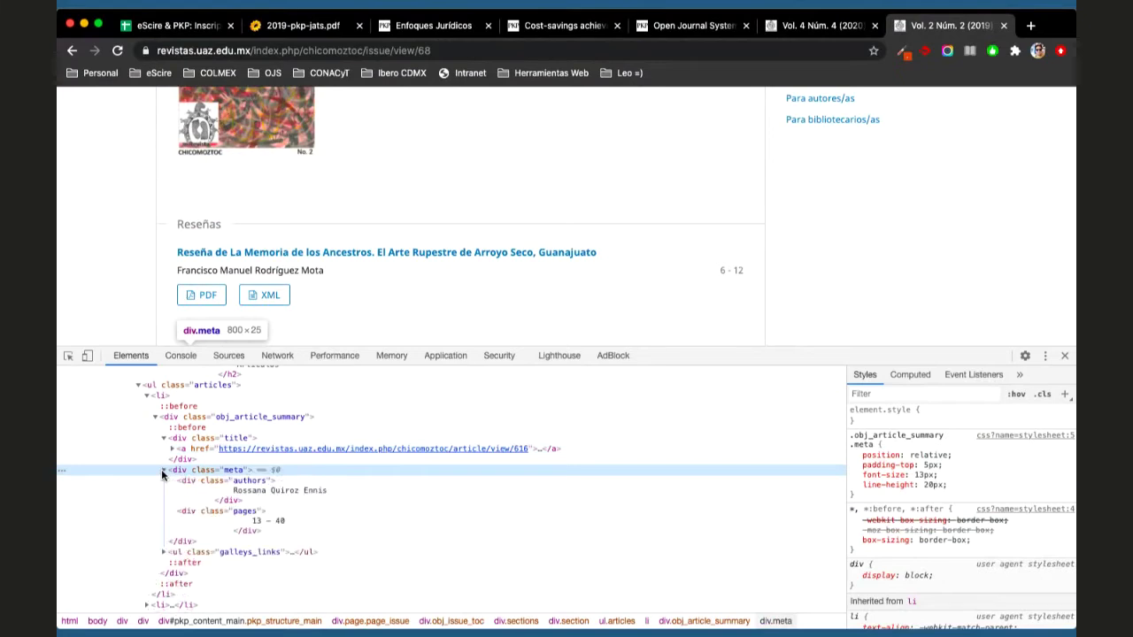
left_click(261, 493)
Review the author lines shown under the articles in the Vol. 2, No. 2 issue.
scroll(378, 282, "down", 2)
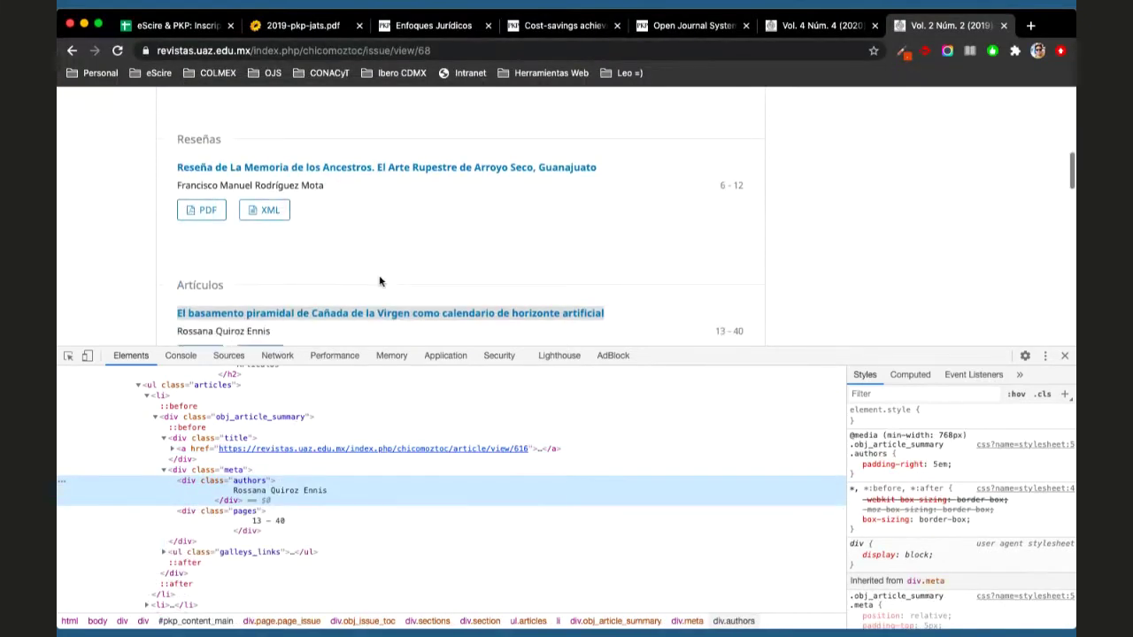
scroll(379, 282, "down", 2)
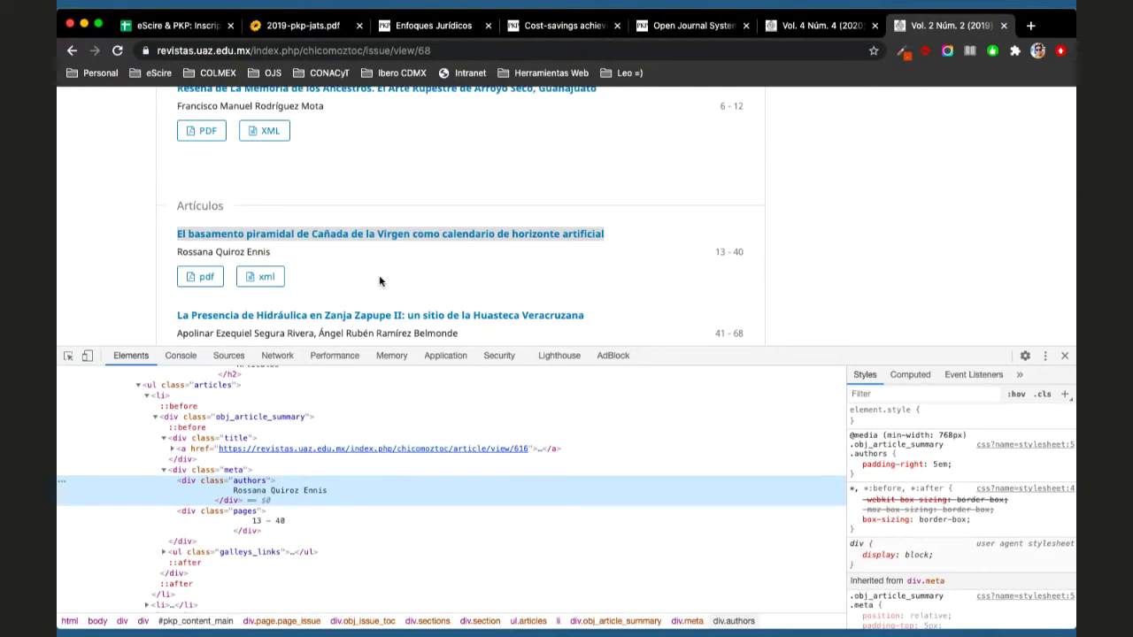
scroll(378, 282, "down", 4)
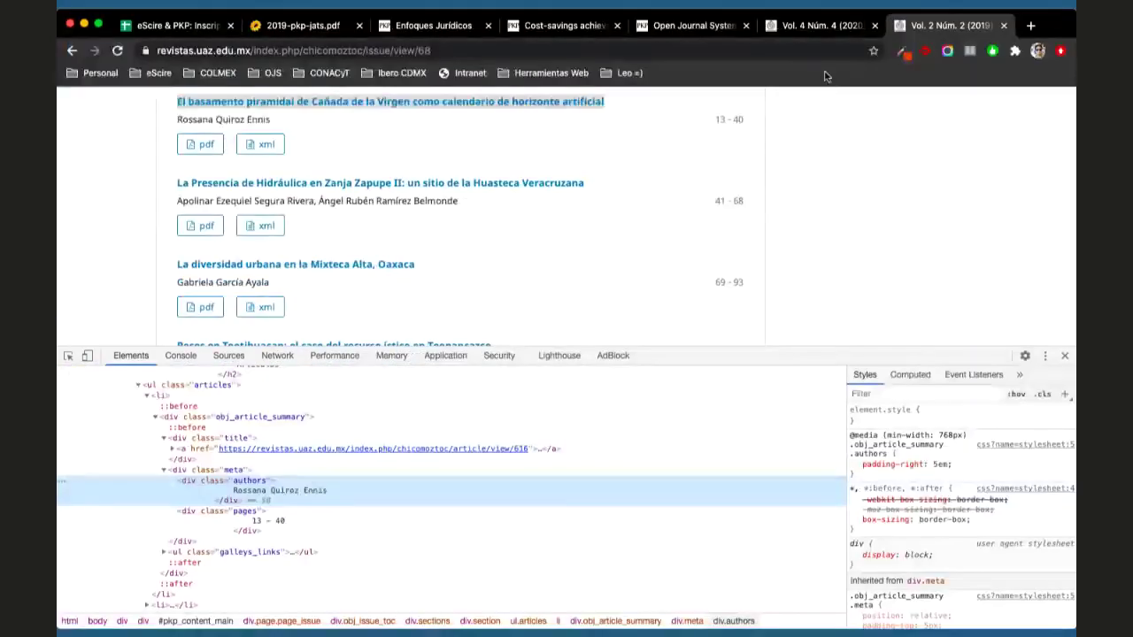
Return to the Vol. 4, No 4 issue, close the developer tools, reload the page and recheck its article entries.
scroll(378, 221, "down", 4)
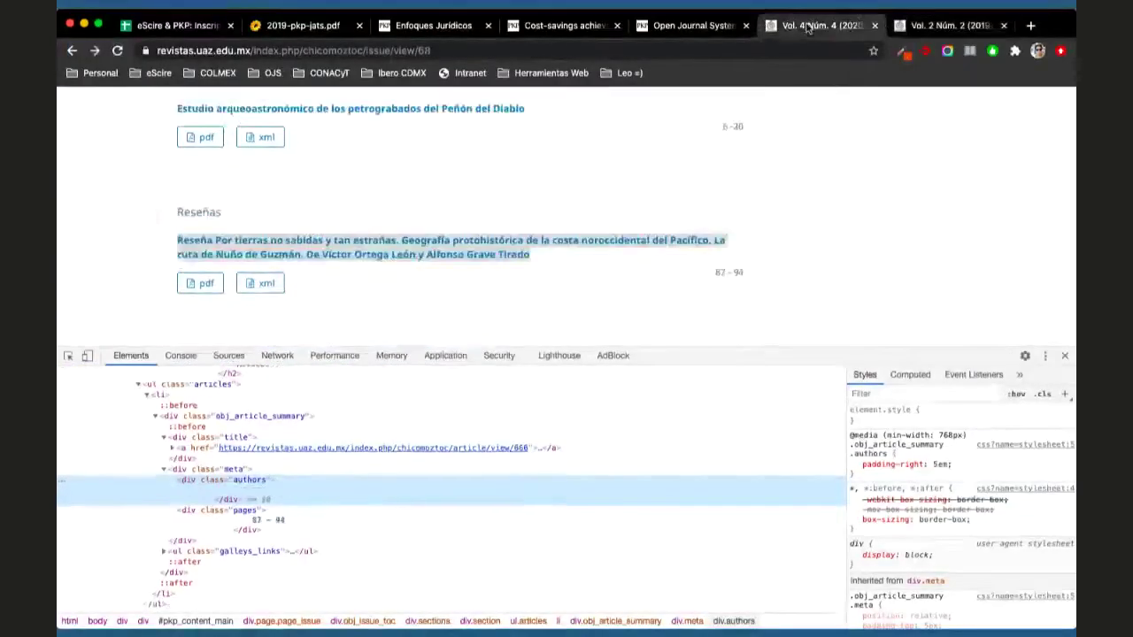
left_click(1066, 355)
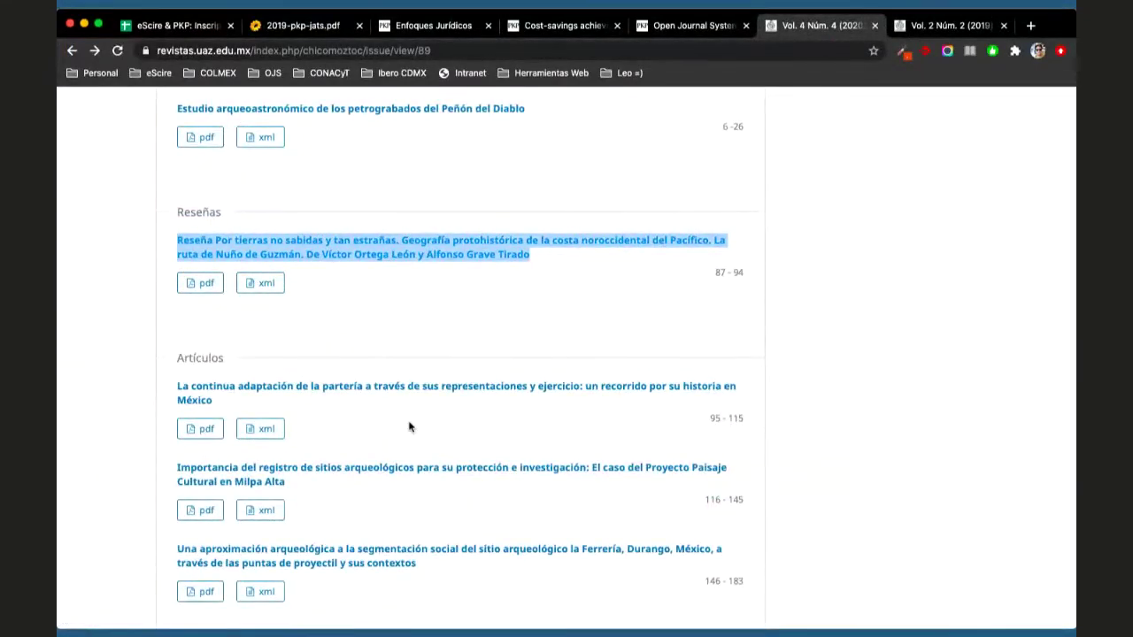
key("super+r")
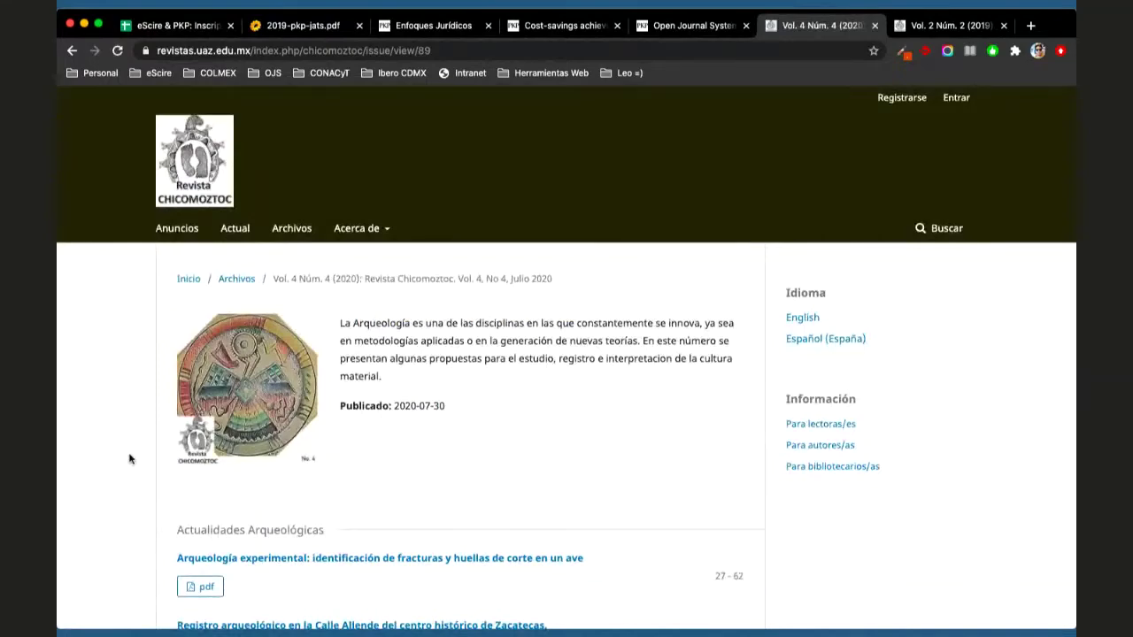
scroll(129, 459, "down", 7)
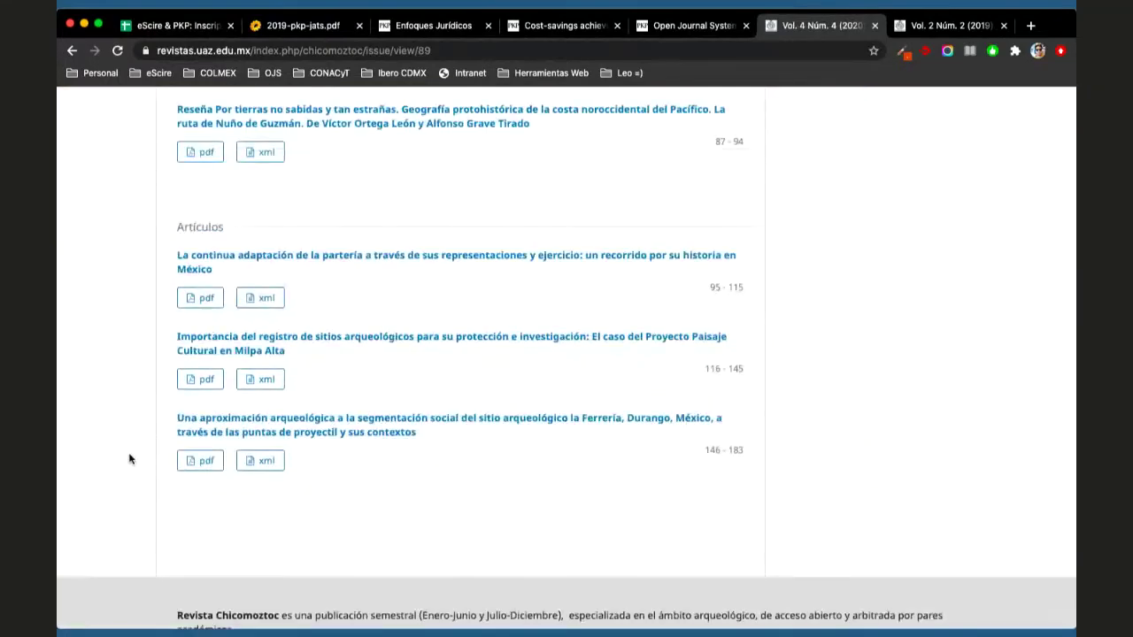
Leave the Vol. 4 issue and go through the open journal pages to the OJS demo article on cost savings.
scroll(129, 458, "up", 10)
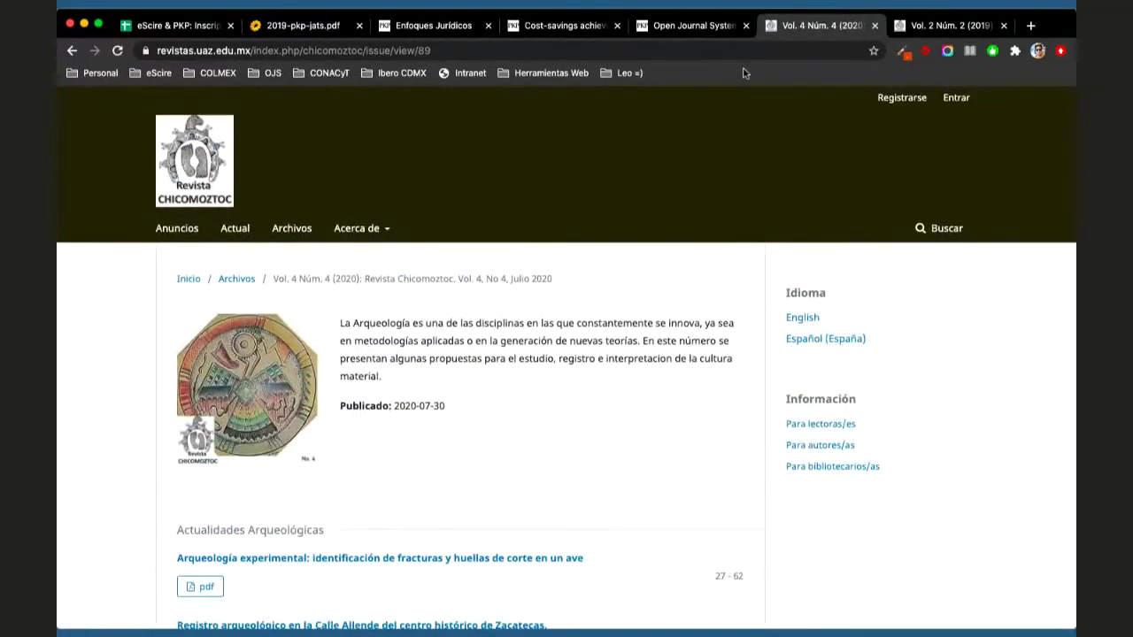
left_click(686, 26)
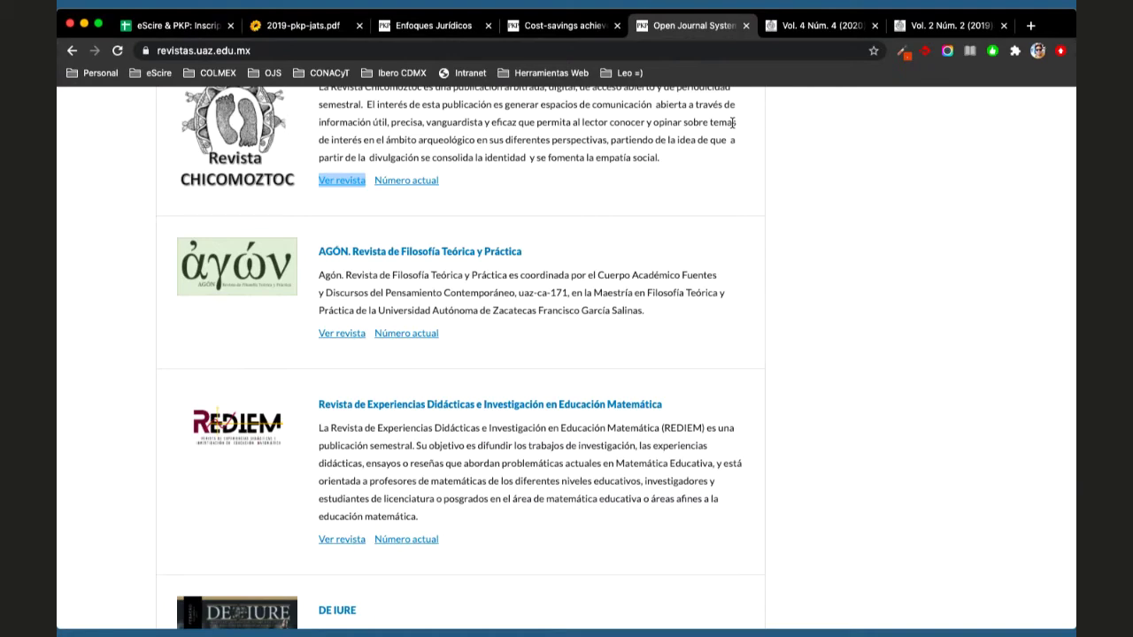
scroll(733, 122, "up", 10)
left_click(566, 25)
left_click(431, 26)
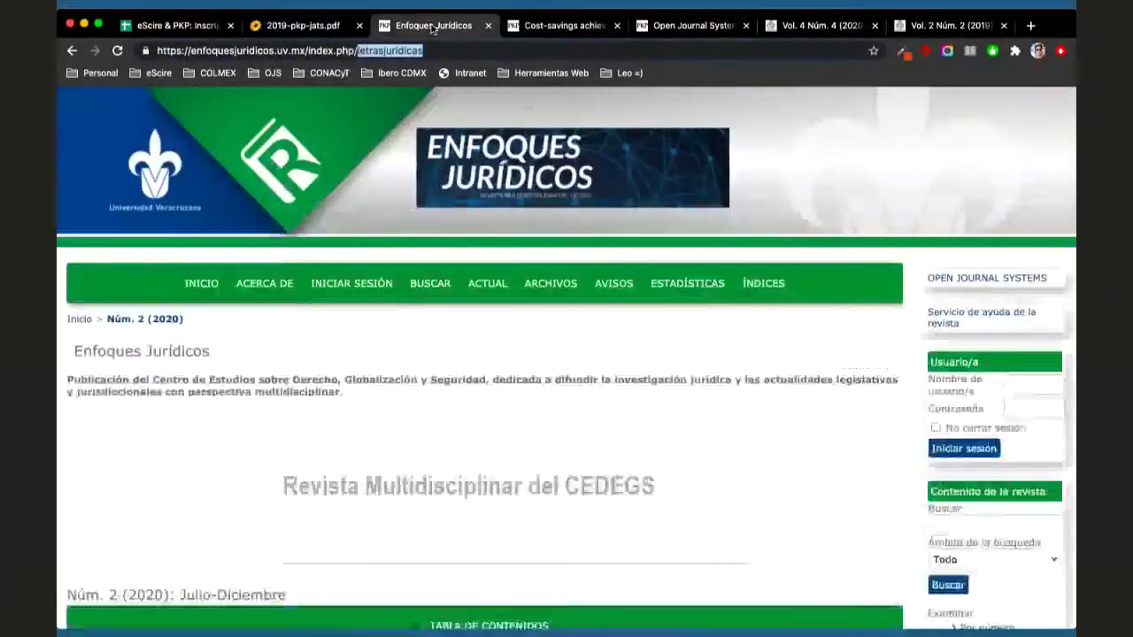
left_click(563, 25)
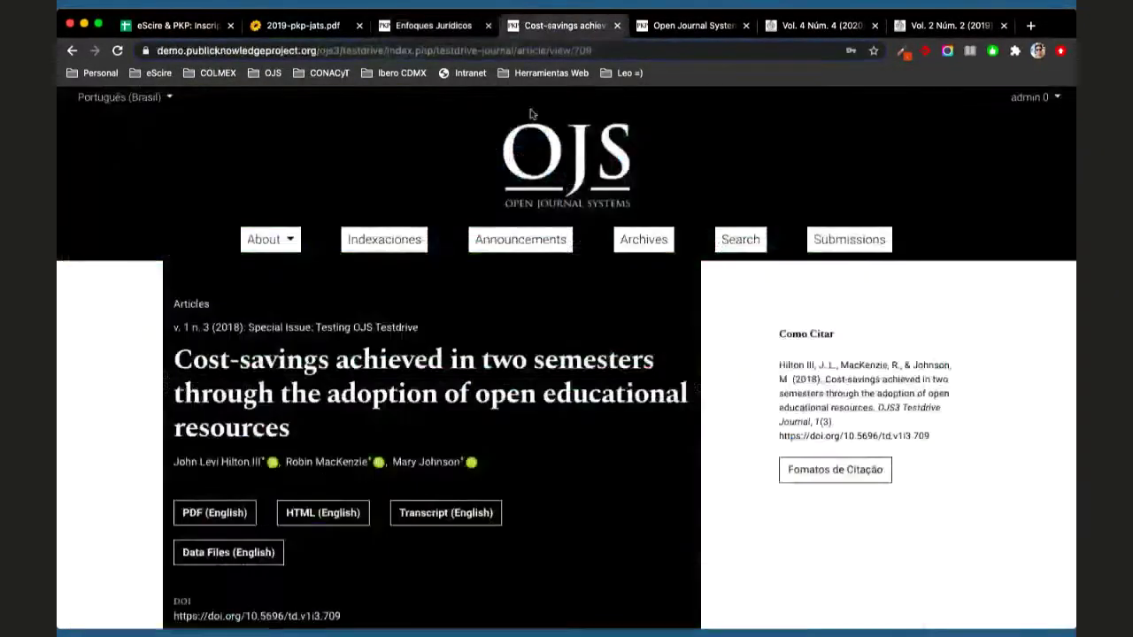
Open the demo journal's submissions dashboard and set the interface language to Español (España).
left_click(1034, 97)
left_click(1021, 116)
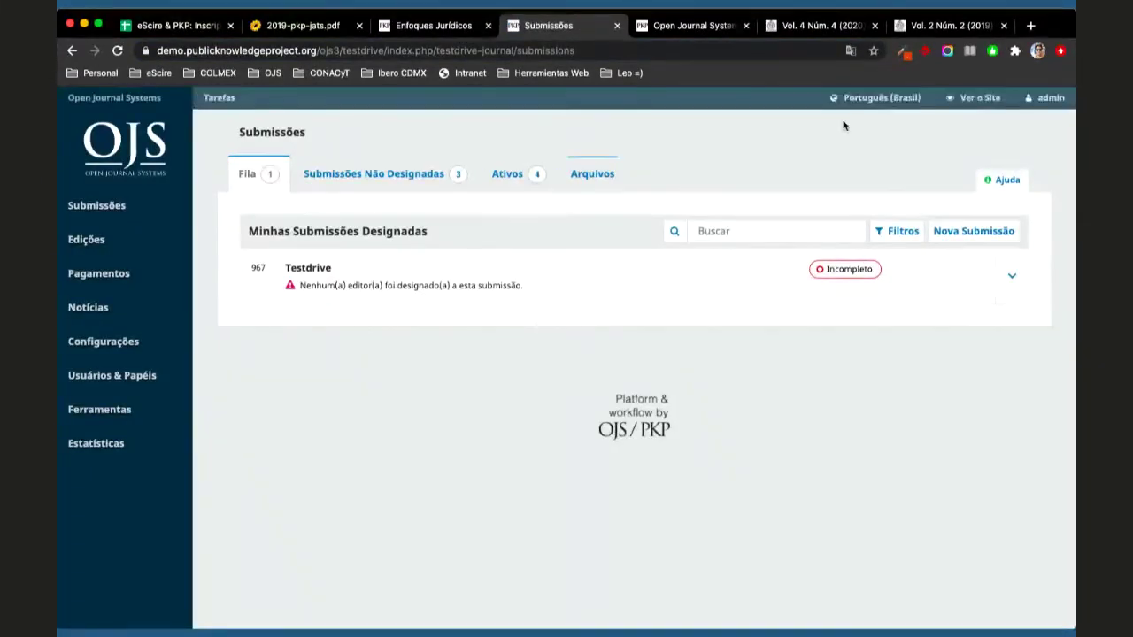
left_click(879, 98)
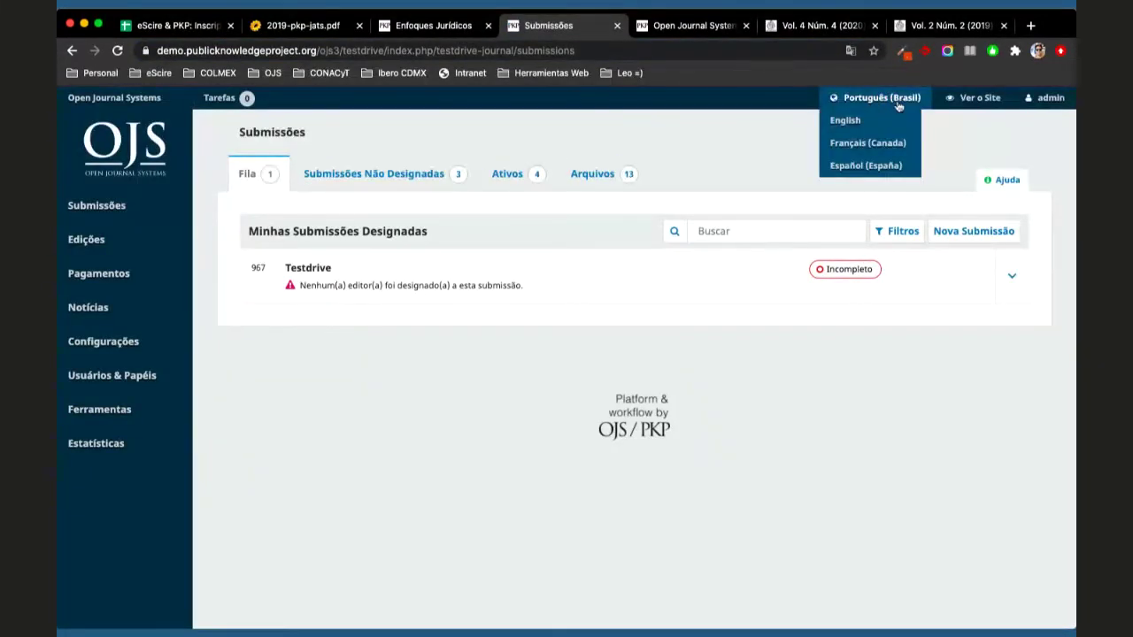
left_click(867, 162)
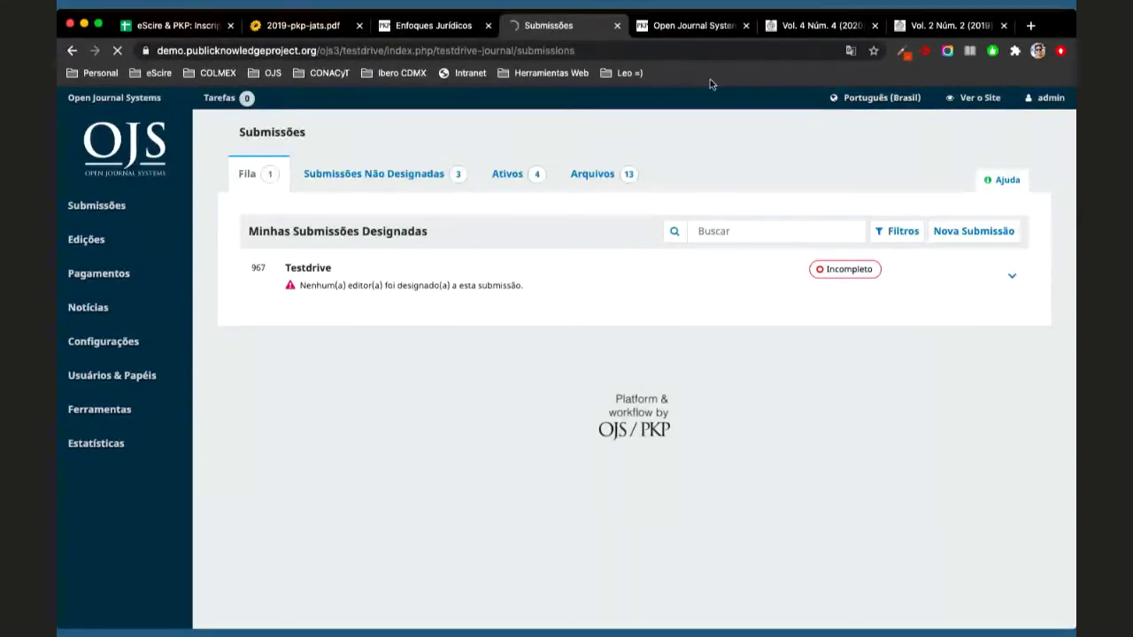
Open the list of back issues and check the management actions offered for Vol. 1 Núm. 1 (2018): Inaugural Issue.
mouse_move(113, 240)
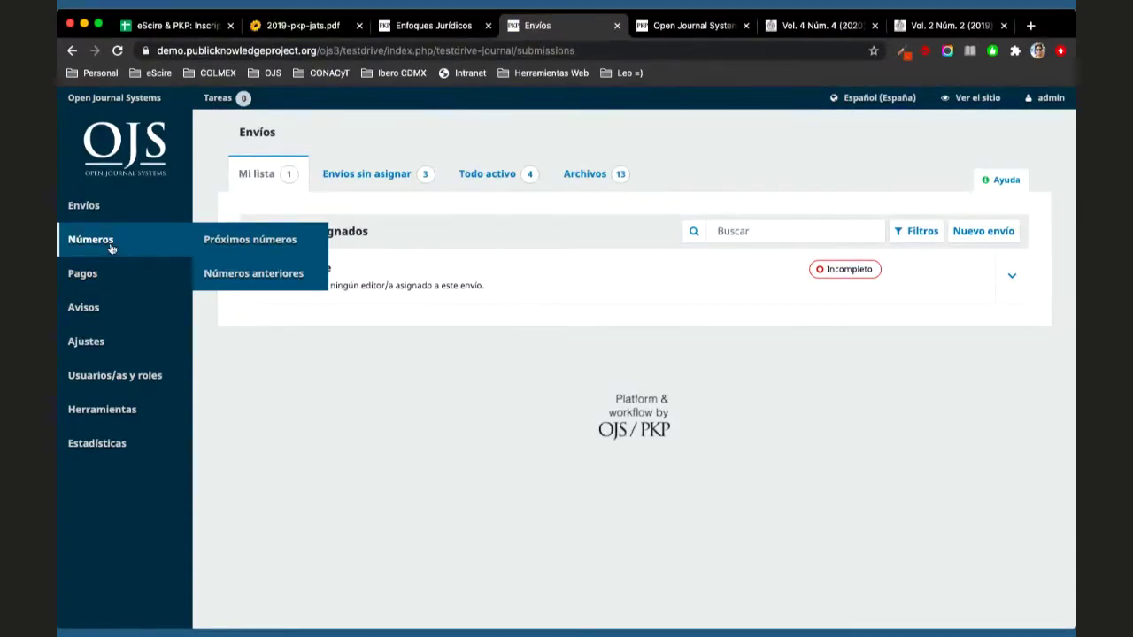
left_click(273, 276)
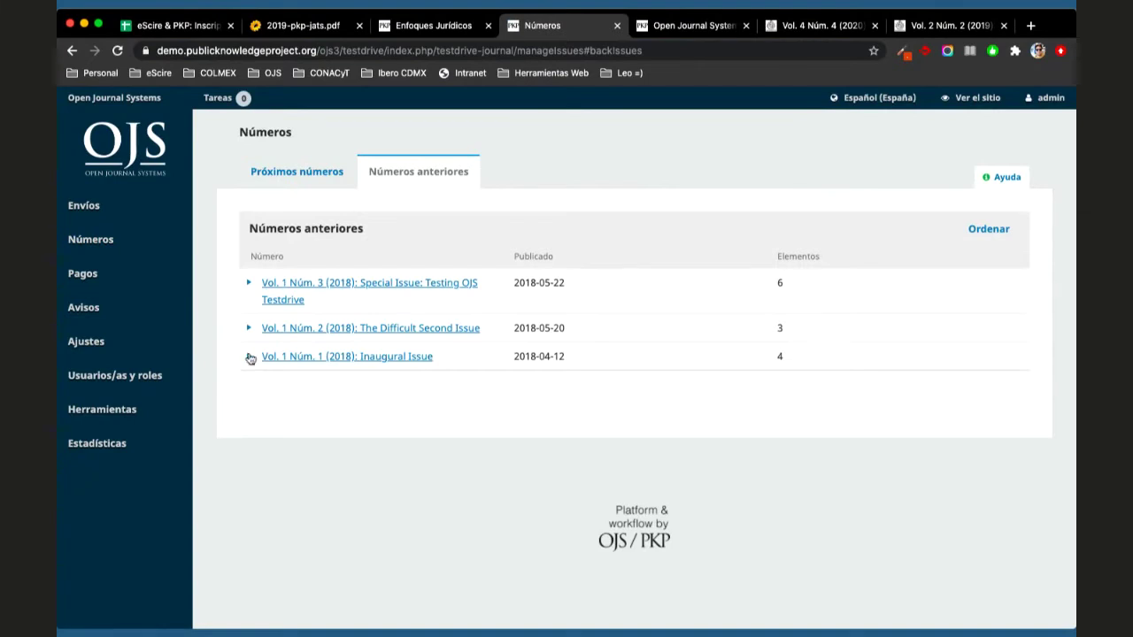
left_click(250, 357)
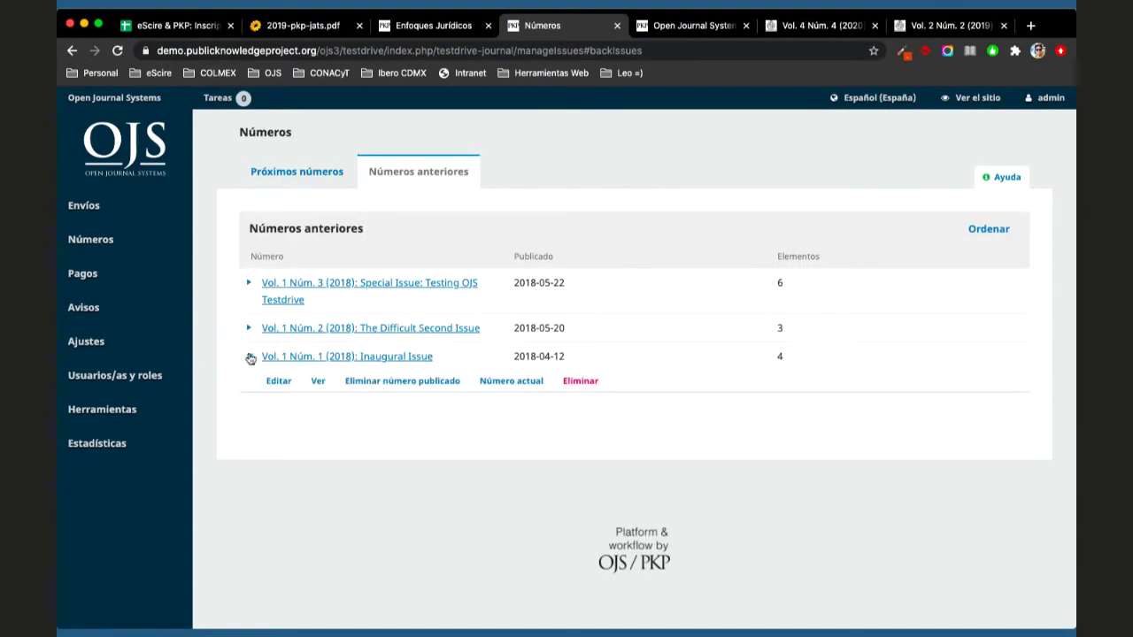
left_click(250, 356)
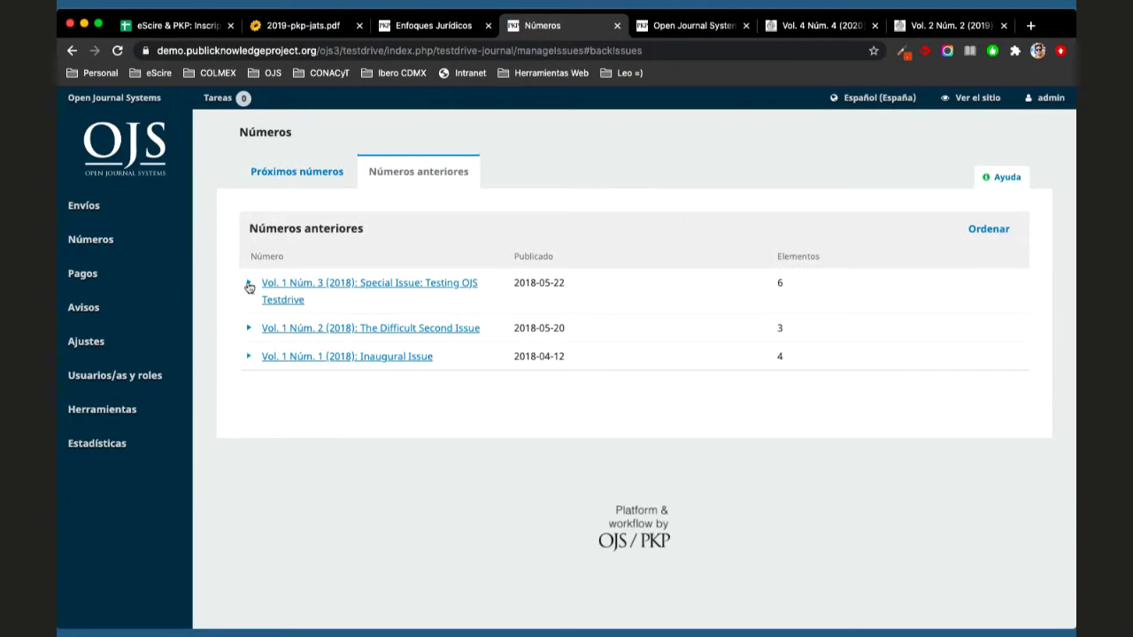
Unpublish the back issue Vol. 1 Núm. 3 (2018): Special Issue: Testing OJS Testdrive.
left_click(249, 285)
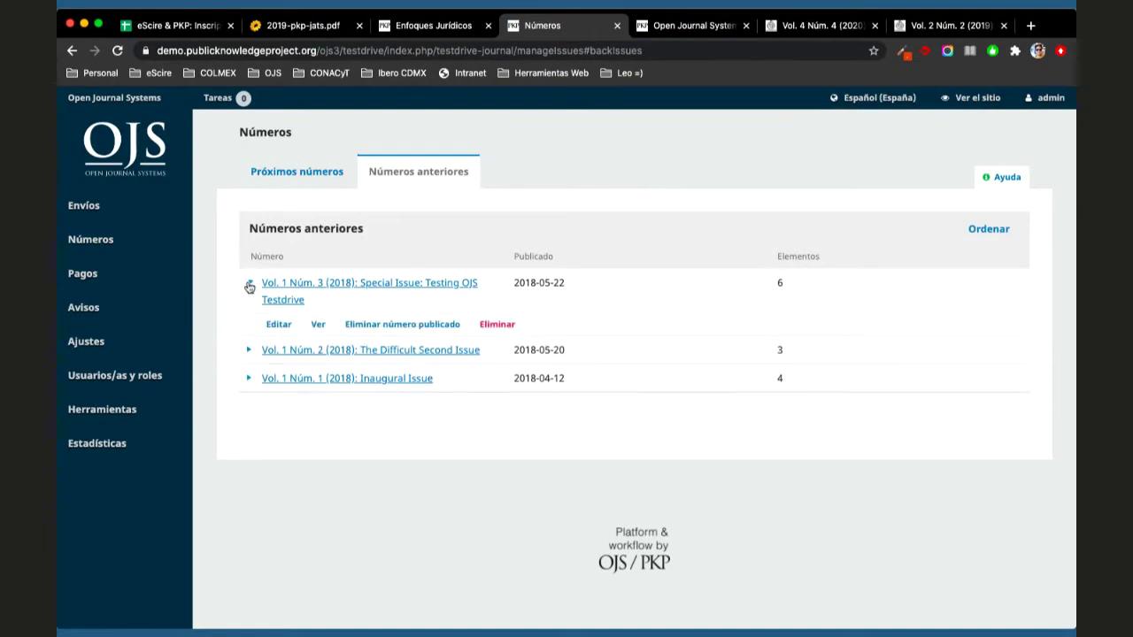
left_click(407, 326)
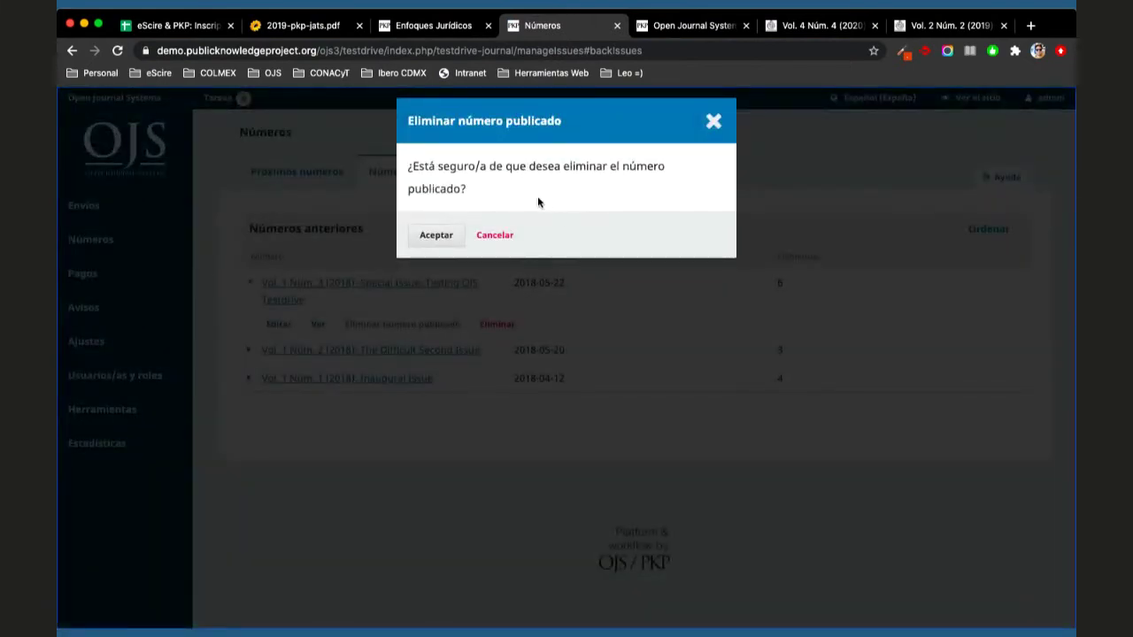
left_click(437, 238)
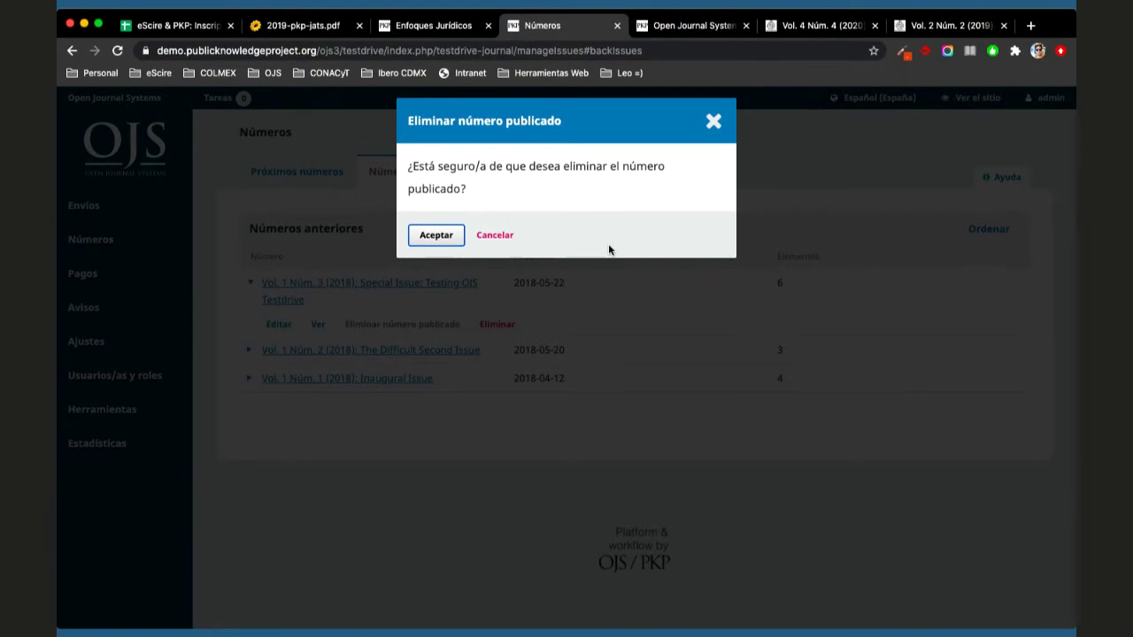
key("Escape")
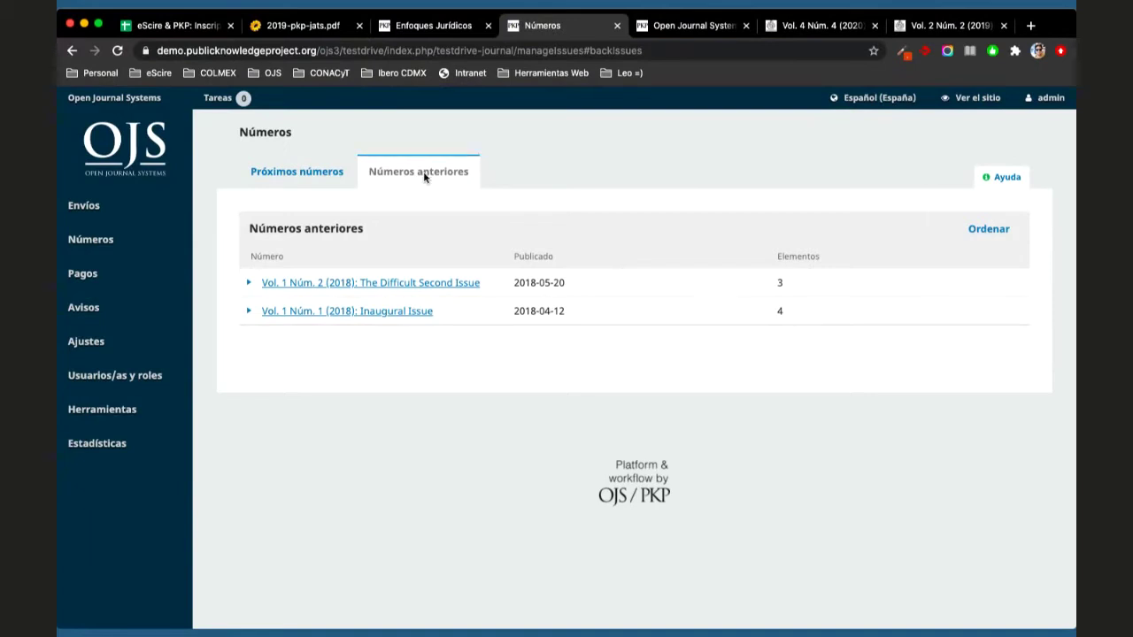
Publish Vol. 1 Núm. 3 (2018) from the future issues with the e-mail notification to registered users turned off.
left_click(299, 174)
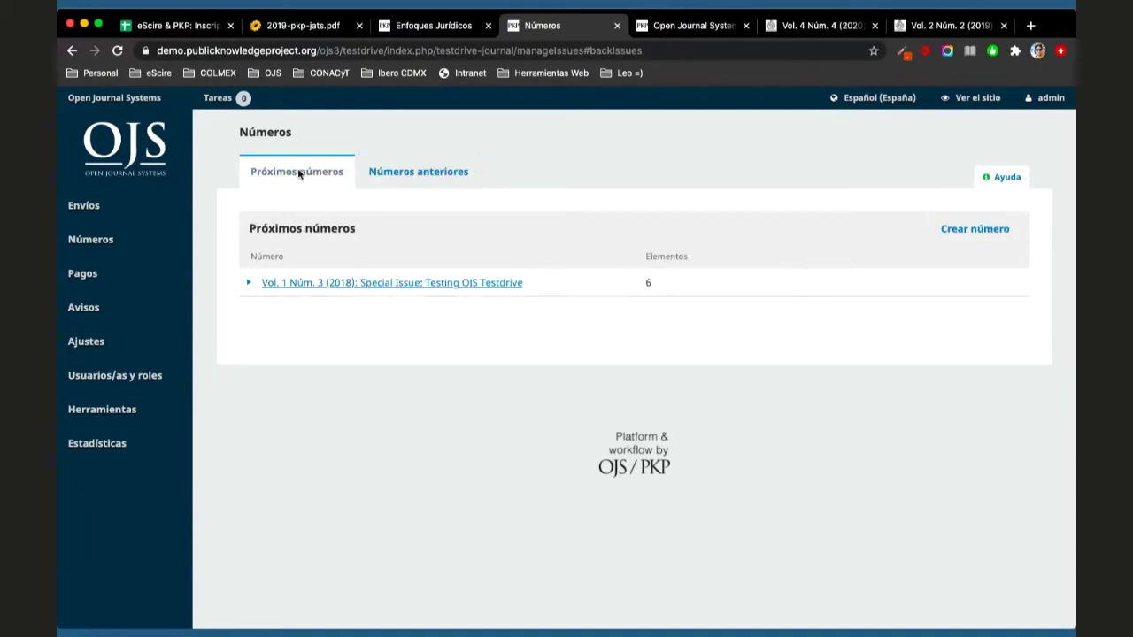
left_click(248, 284)
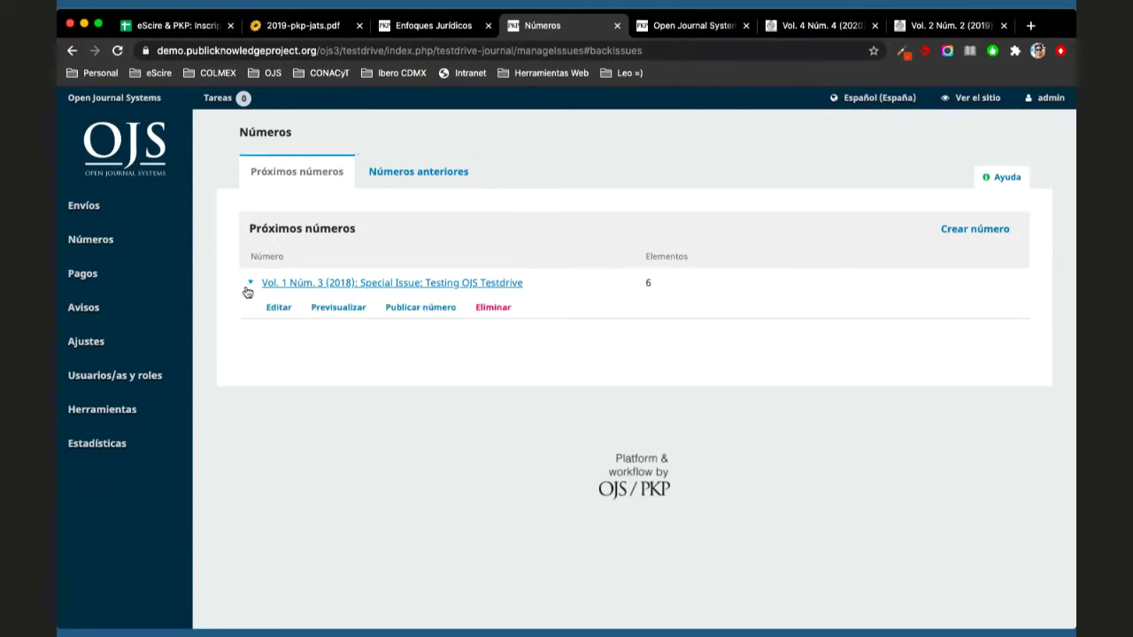
left_click(420, 308)
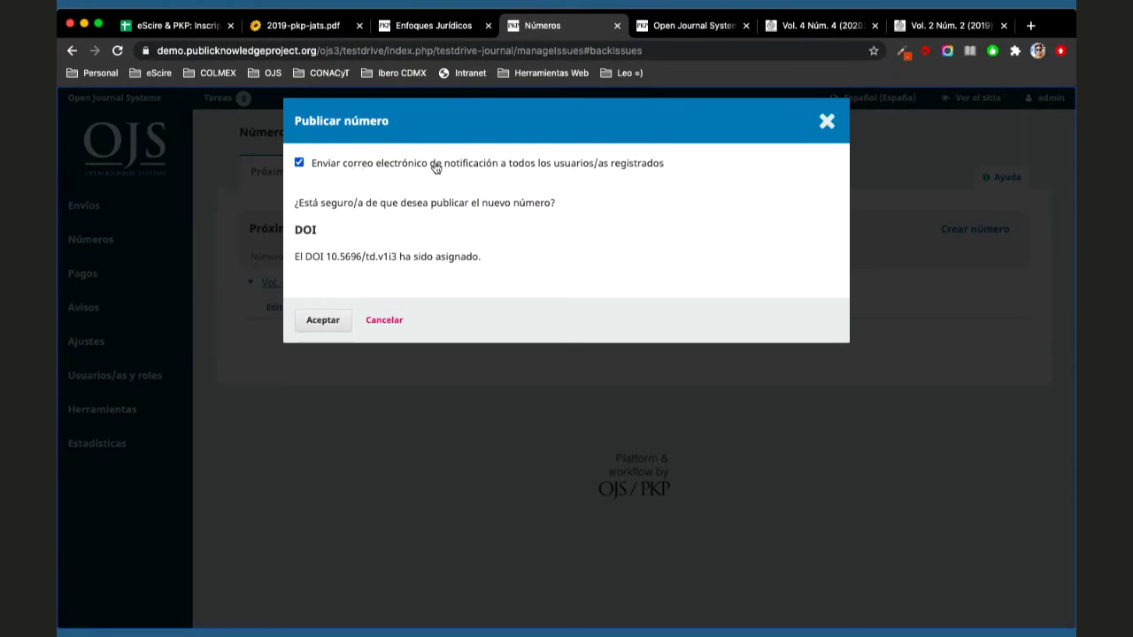
left_click(299, 163)
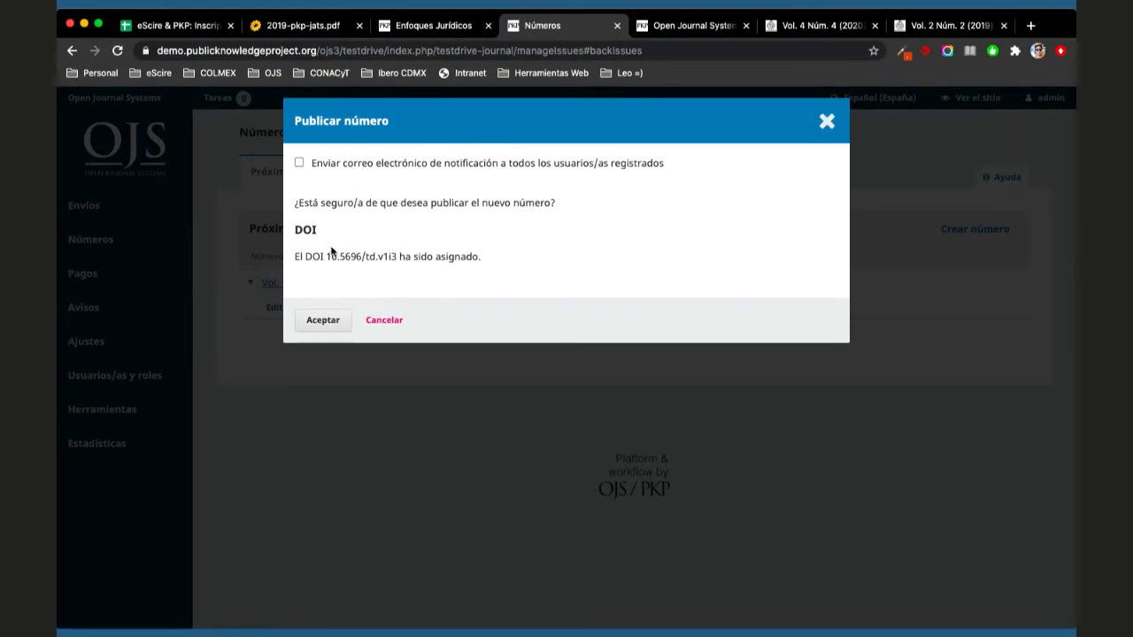
left_click(323, 323)
Open the Vol. 4, No 4, Julio 2020 issue from Revista Chicomoztoc's archive and review its article entries.
left_click(821, 25)
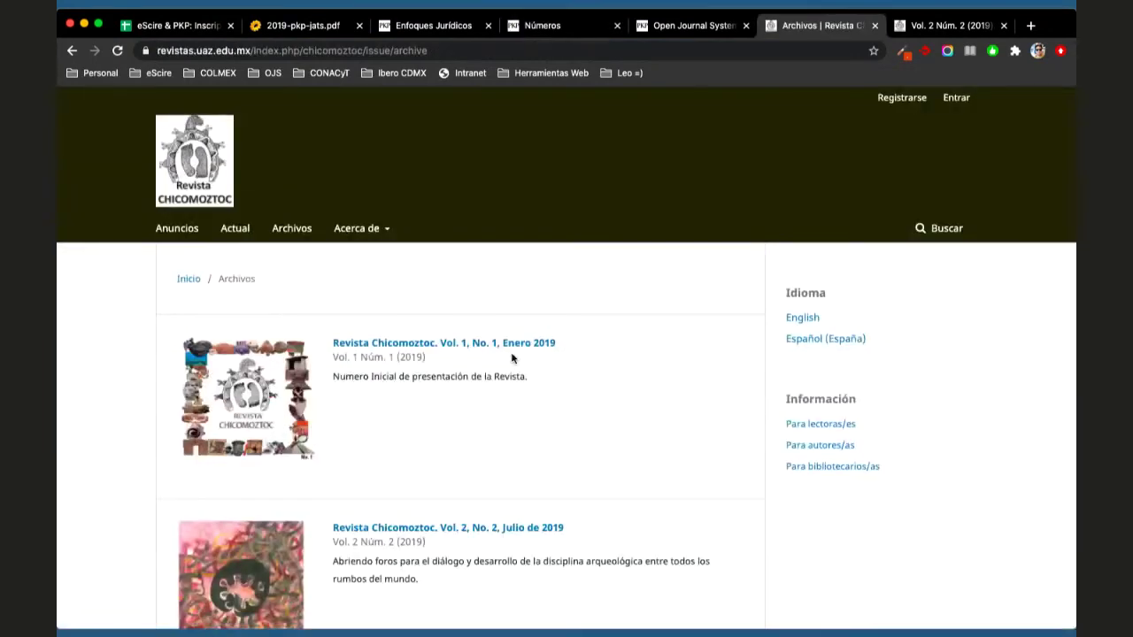
scroll(513, 357, "down", 10)
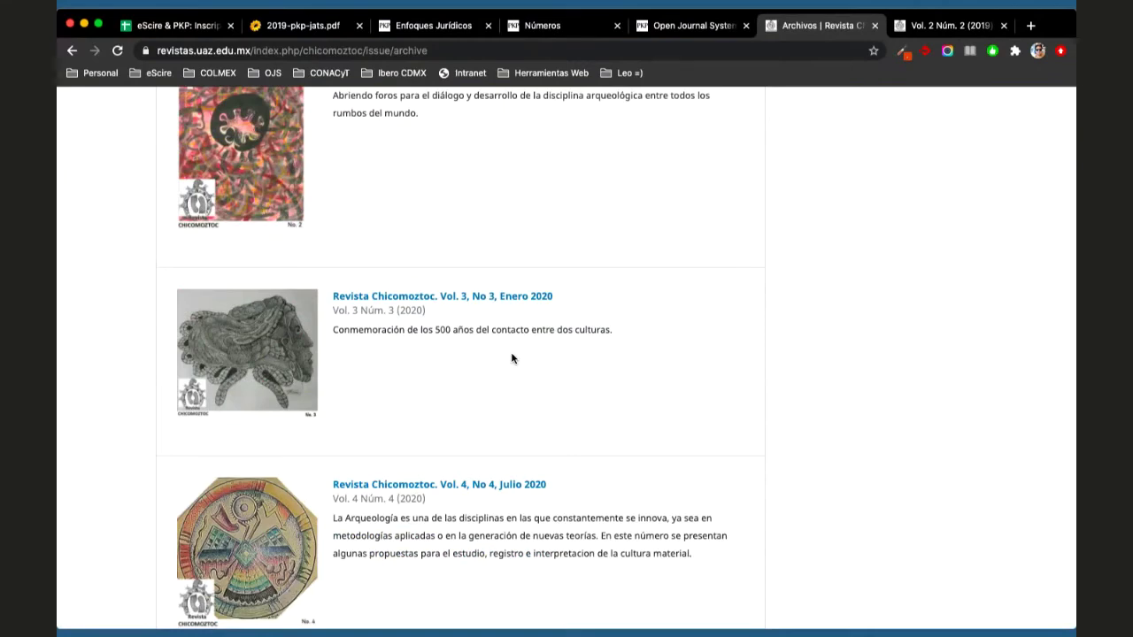
scroll(512, 357, "down", 2)
left_click(468, 342)
scroll(549, 320, "down", 3)
scroll(549, 320, "up", 3)
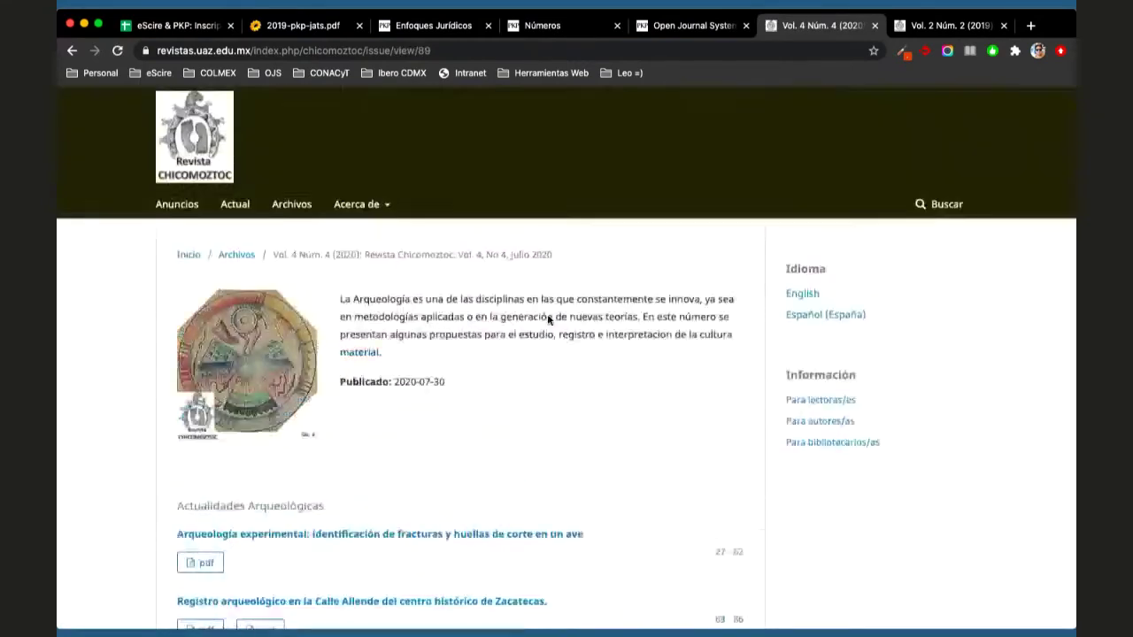
scroll(549, 321, "down", 4)
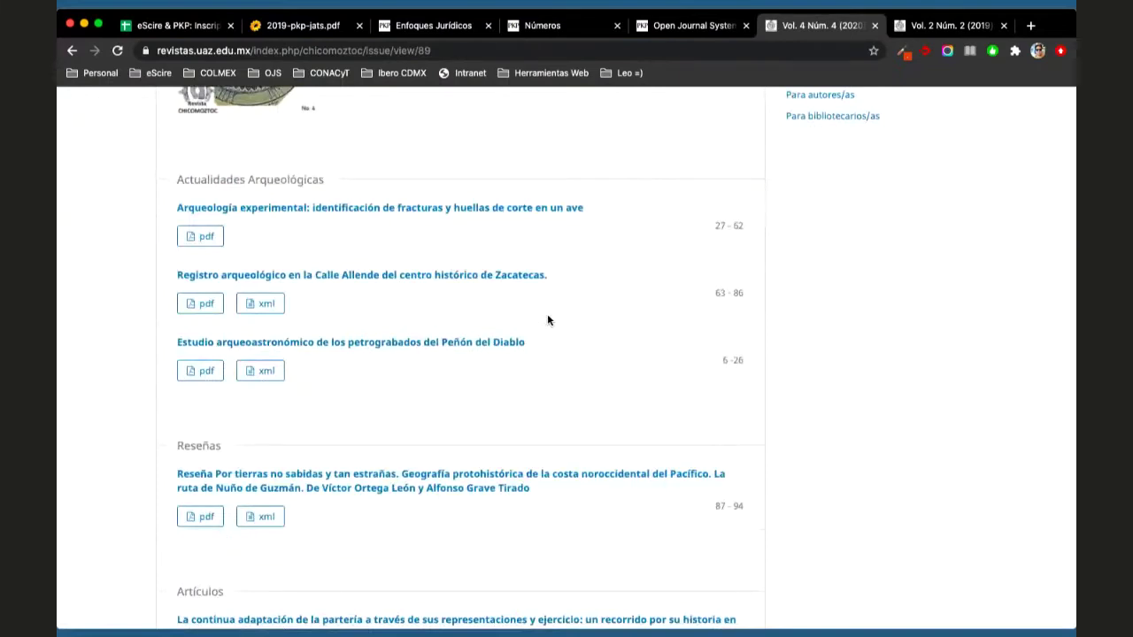
Check the demo journal's publishing dialog, and open PKP's OJS download page in a new browser tab.
key("super+4")
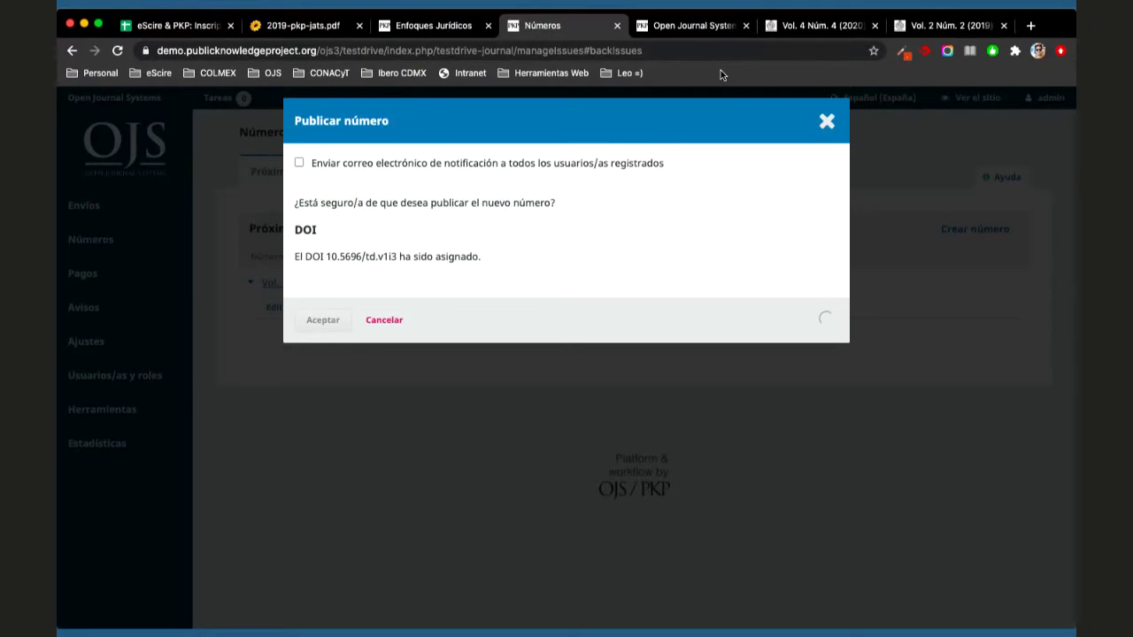
left_click(1030, 24)
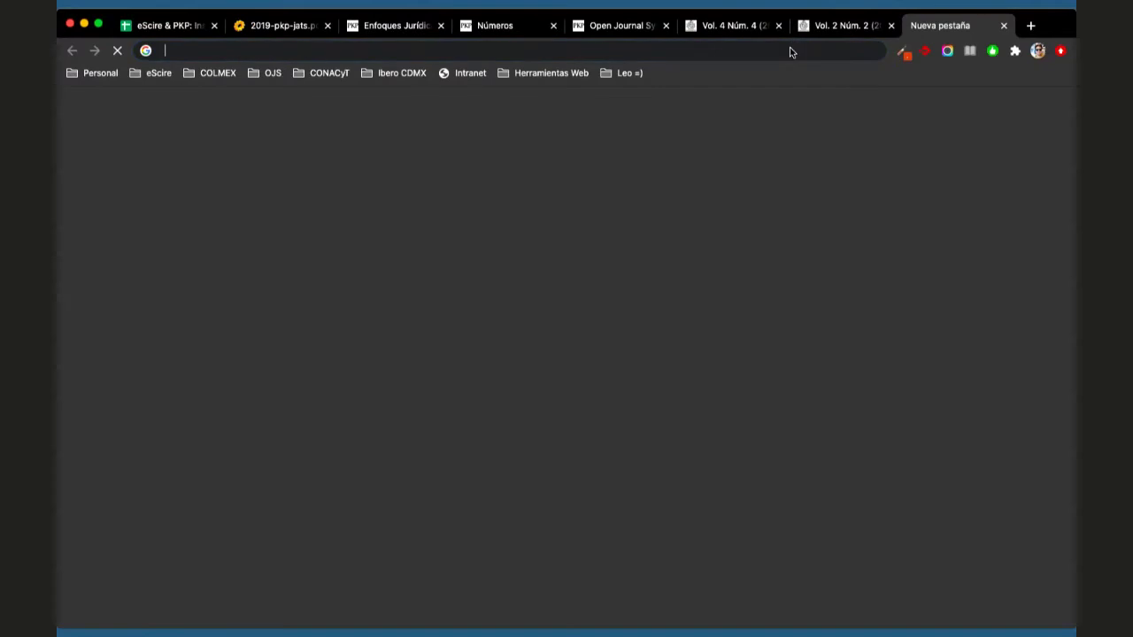
type("ojs demo")
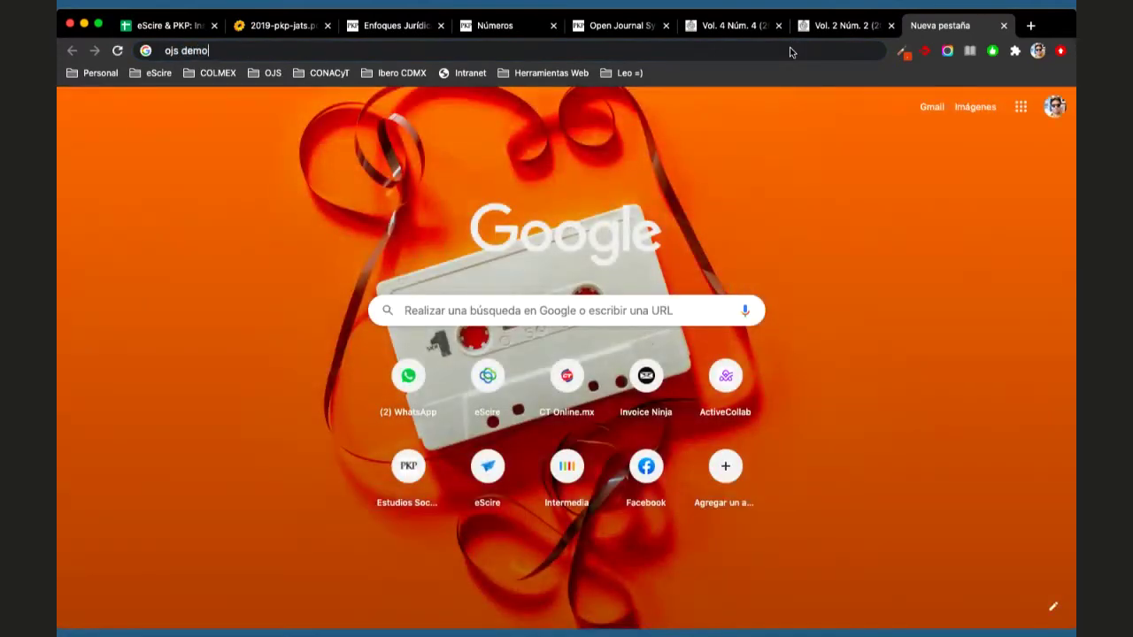
key("BackSpace")
key("BackSpace")
key("BackSpace")
type("ow")
key("Return")
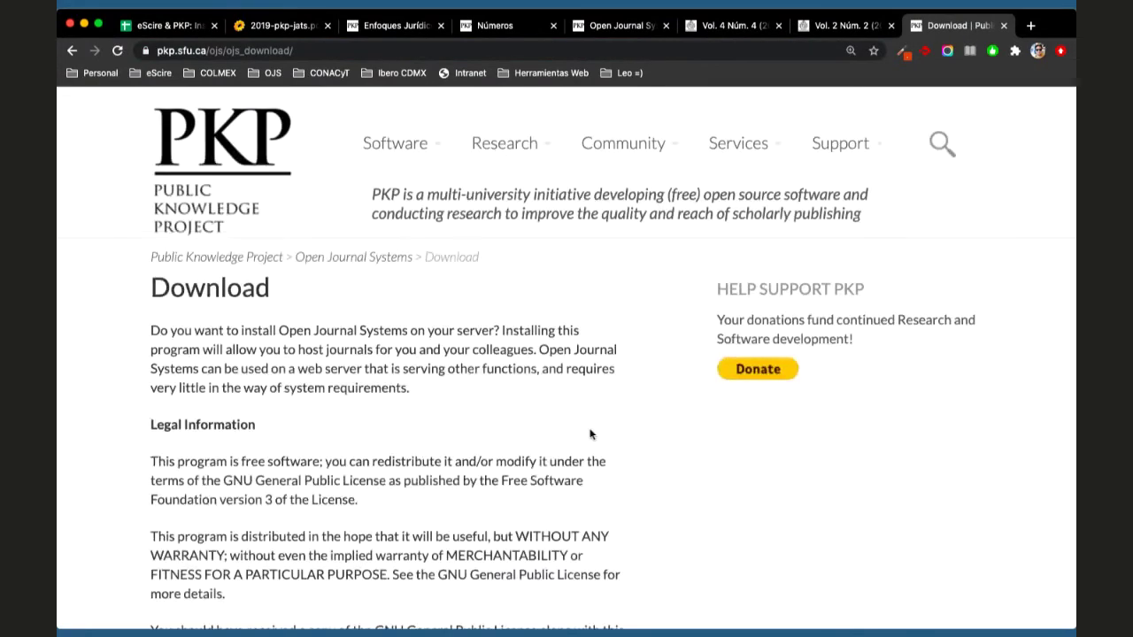
Find the current production release on the OJS download page, highlight the OJS 3.2.1-1 entry and clear the highlight.
scroll(592, 435, "down", 15)
scroll(592, 435, "down", 2)
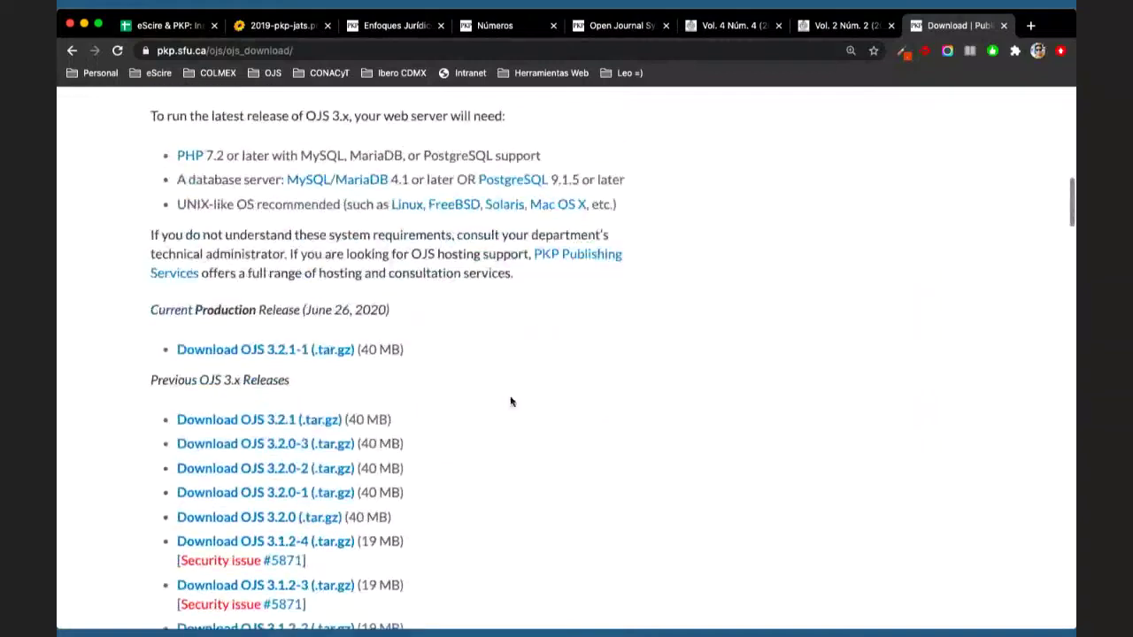
triple_click(169, 350)
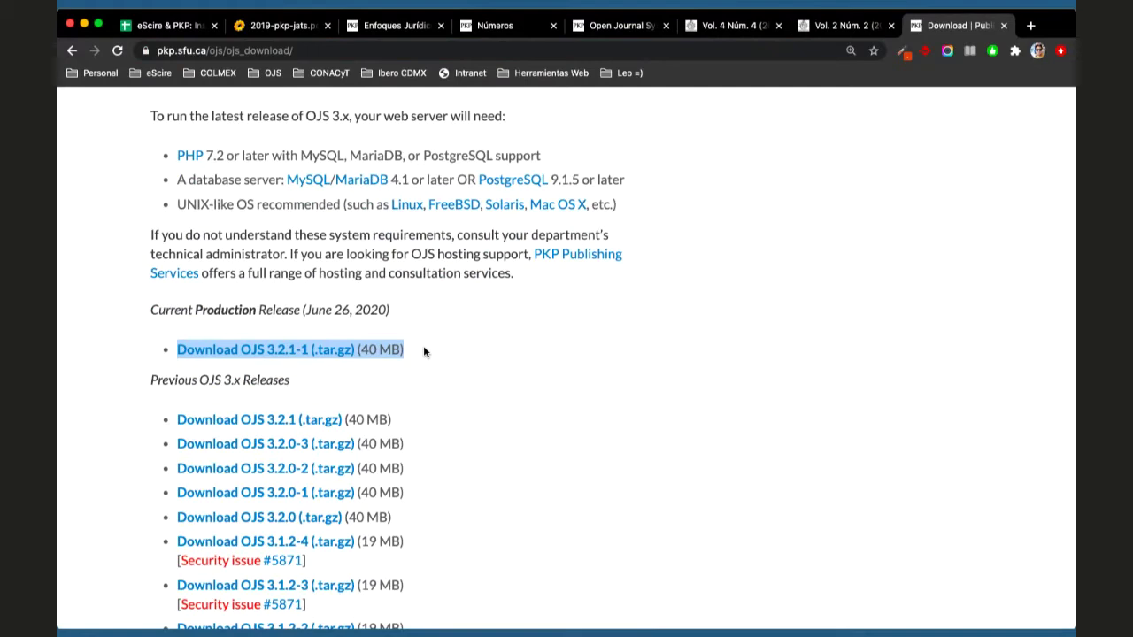
scroll(423, 352, "down", 2)
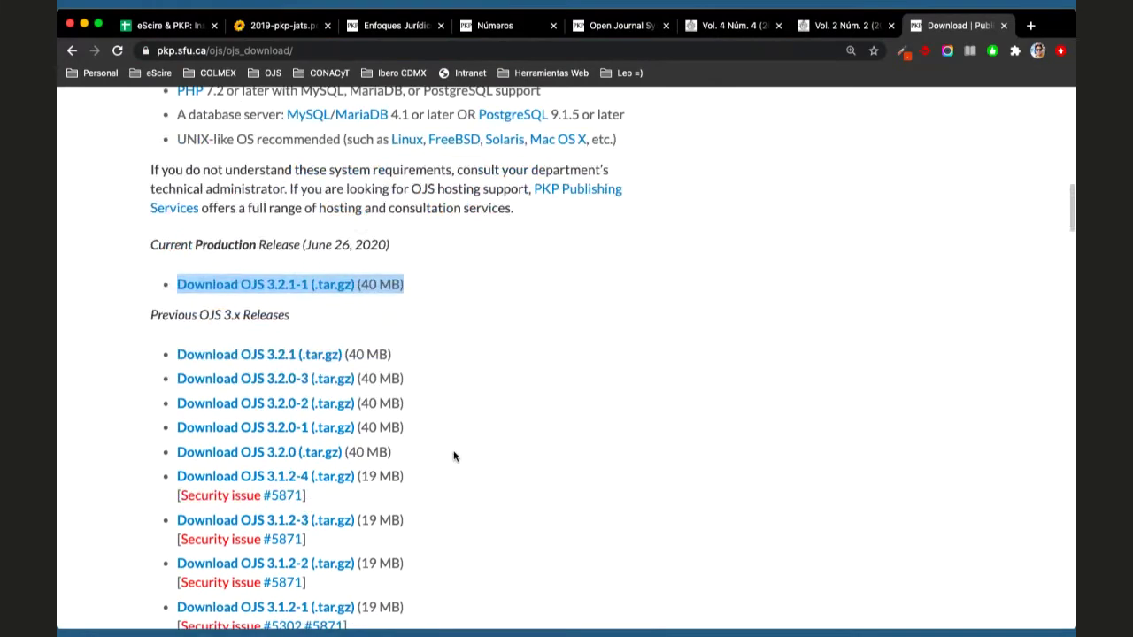
left_click(453, 456)
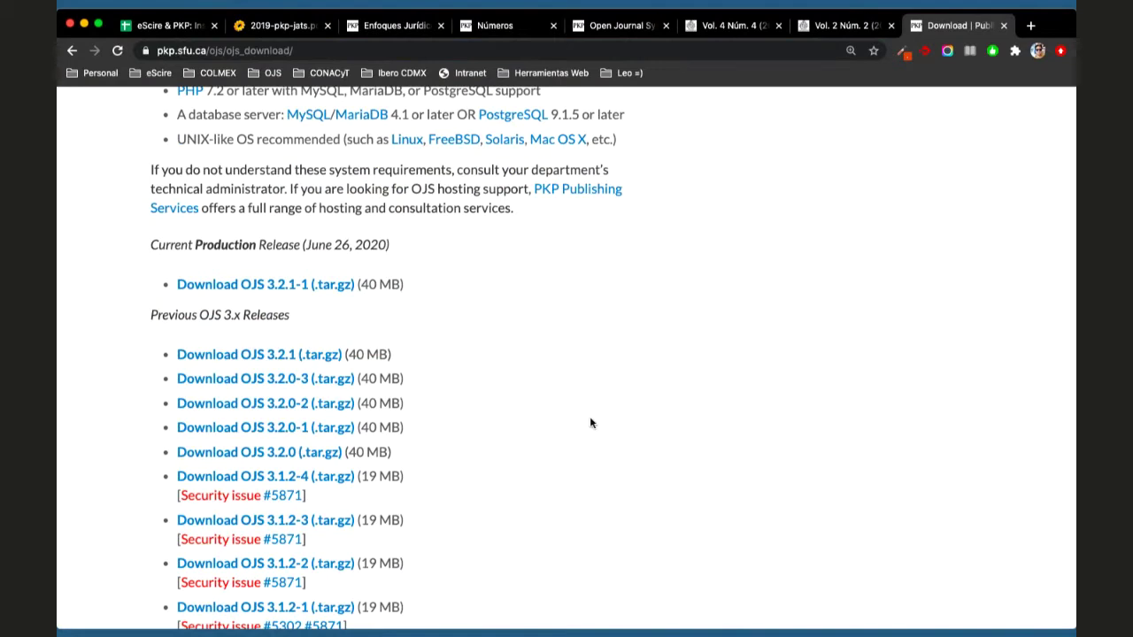
Review the previous OJS 3.x releases and highlight the OJS 3.2.1 and 3.2.0-3 download entries.
scroll(592, 423, "up", 1)
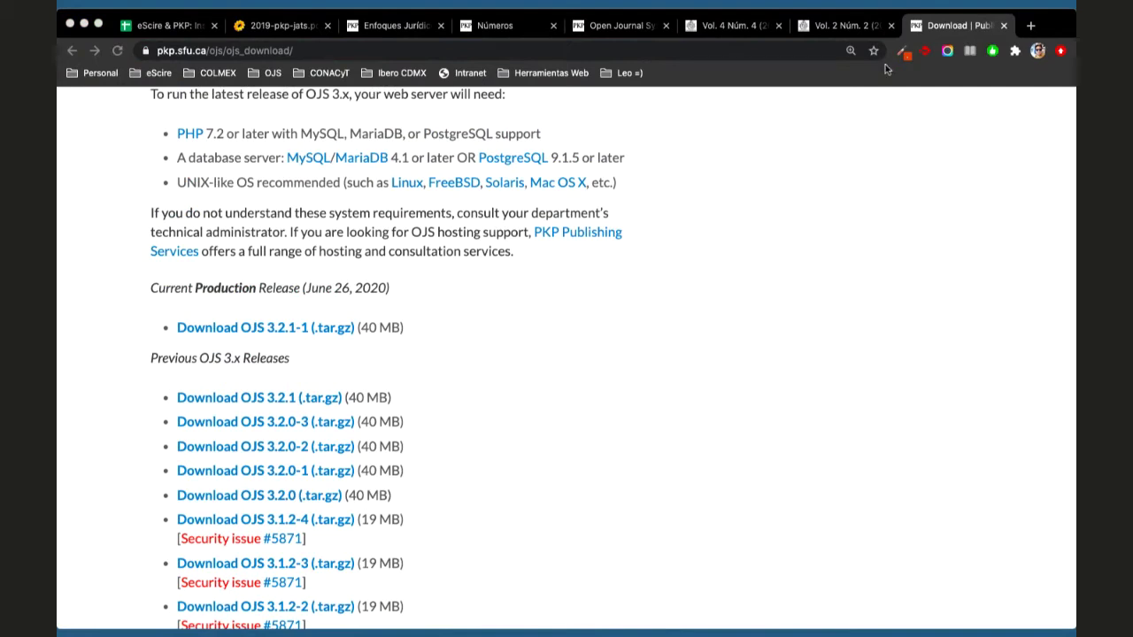
left_click(948, 30)
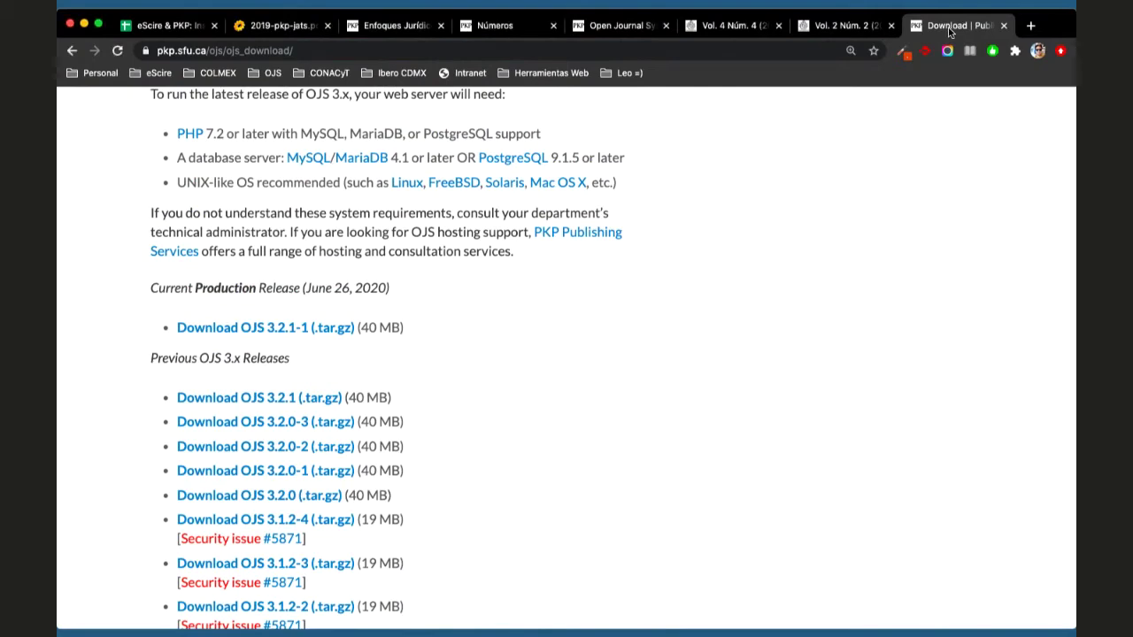
scroll(736, 256, "up", 3)
scroll(406, 219, "down", 6)
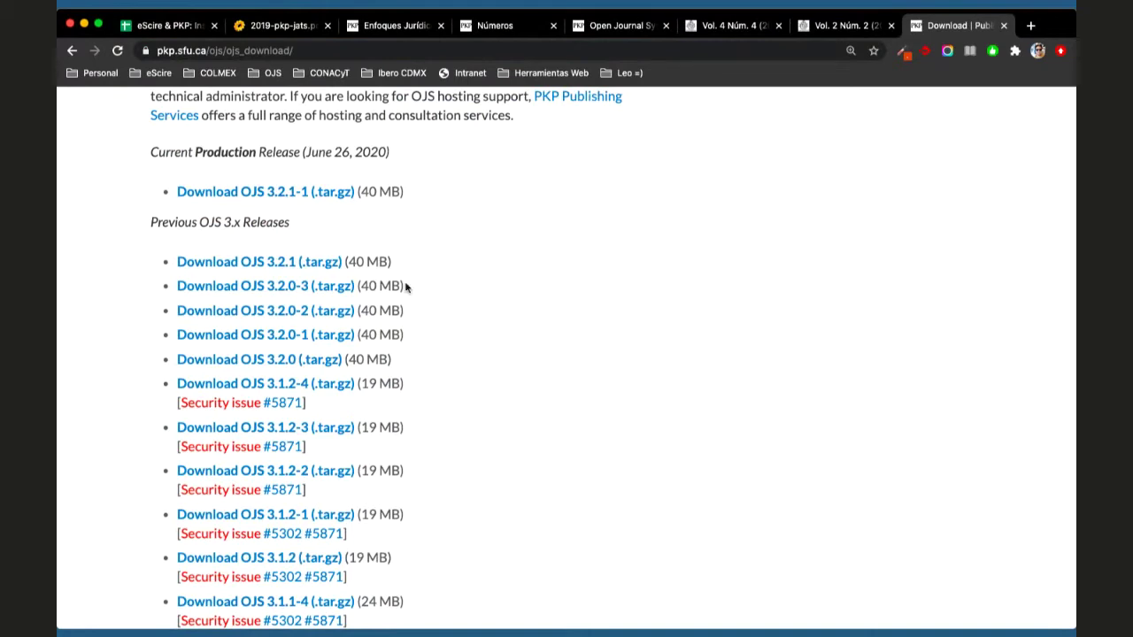
mouse_move(405, 285)
left_mouse_down()
mouse_move(287, 262)
mouse_move(160, 262)
left_mouse_up()
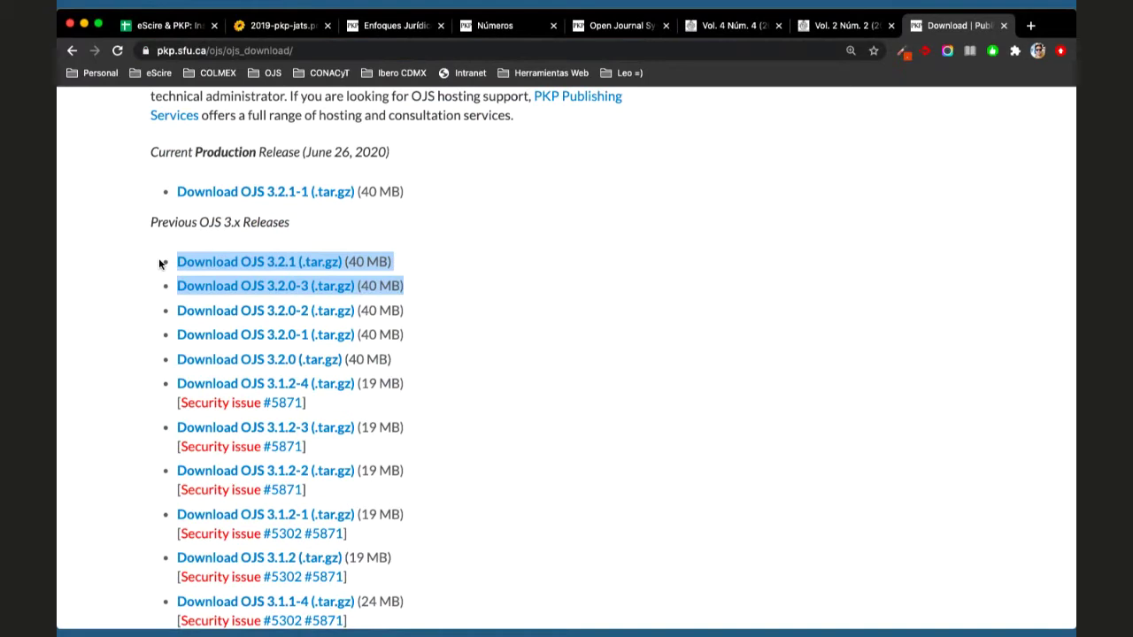
Highlight the OJS 3.2.0-3 to 3.2.0-1 download entries, and open PKP Docs from a web search for "ojs docs" in a new browser tab.
left_click_drag(417, 345, 154, 290)
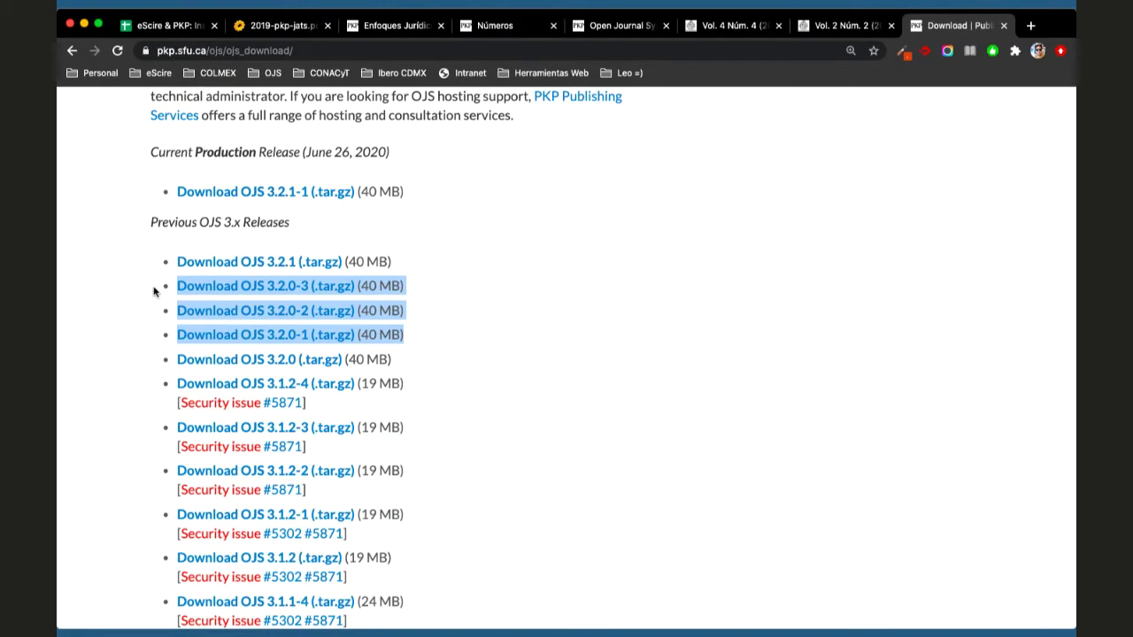
left_click(1030, 25)
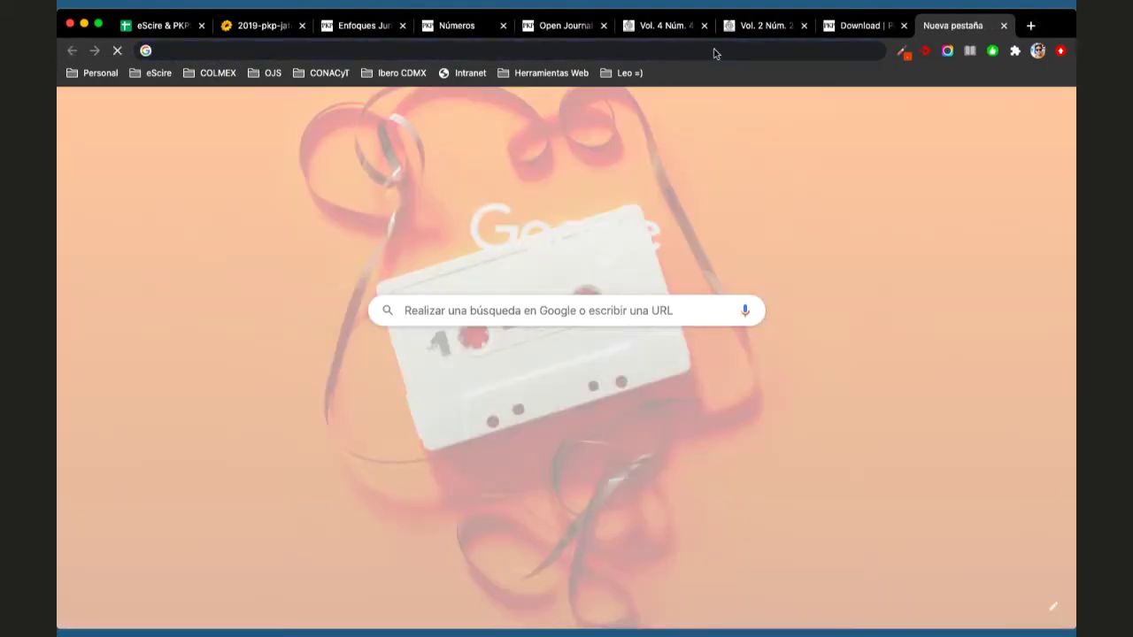
type("ojs docs")
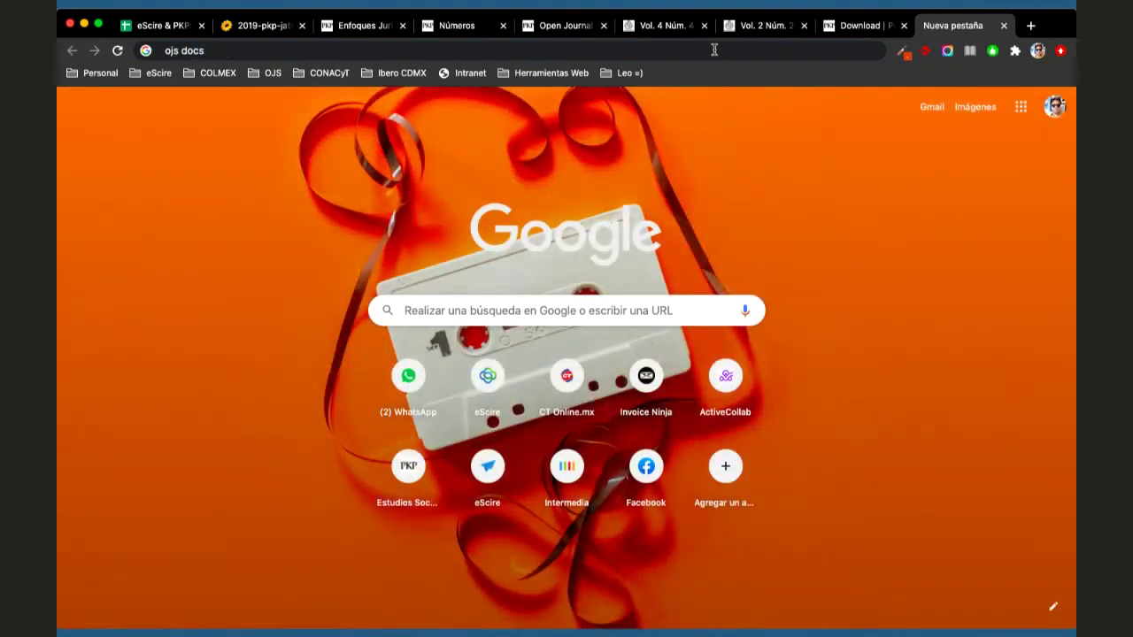
key("Return")
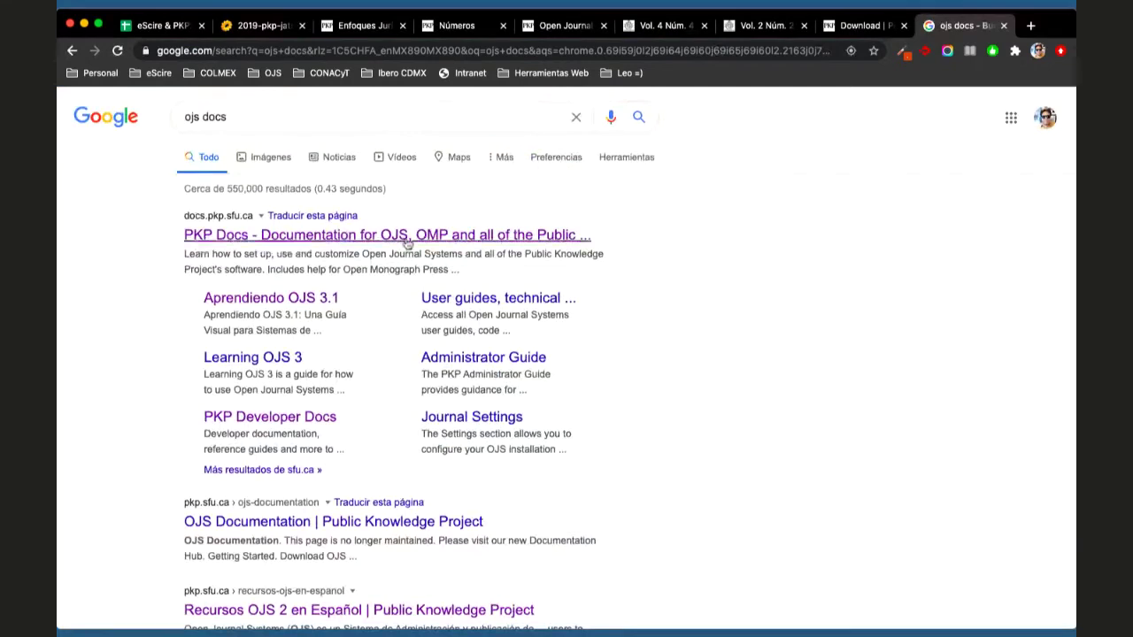
left_click(378, 237)
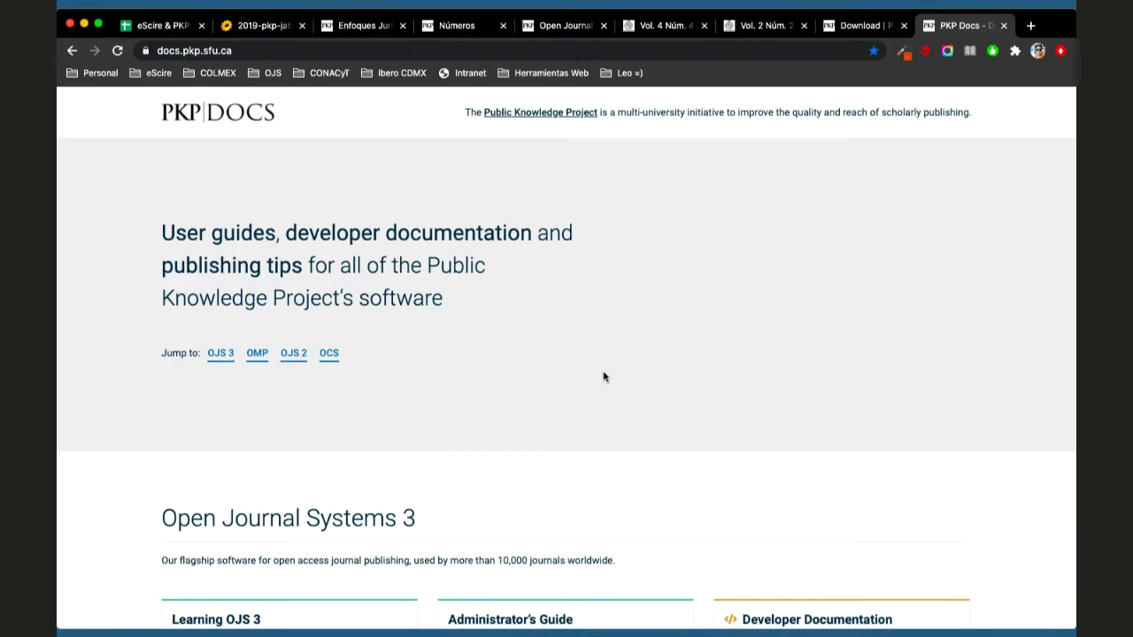
Open the Spanish edition of the Learning OJS 3 guide at Chapter 2's Actualización section.
scroll(675, 376, "down", 3)
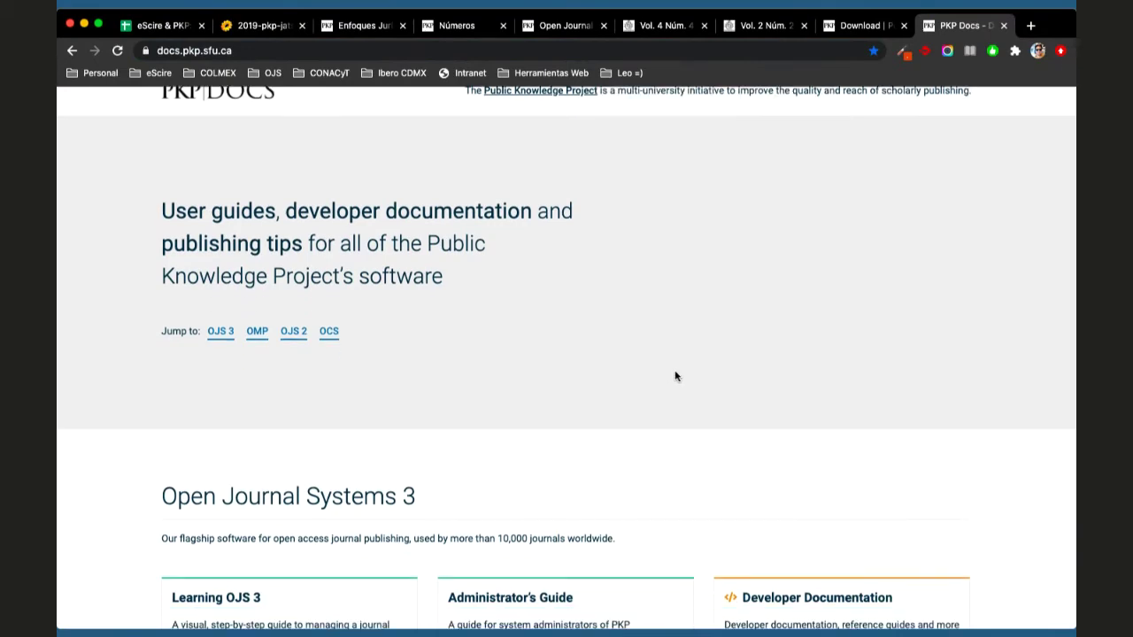
scroll(676, 377, "down", 4)
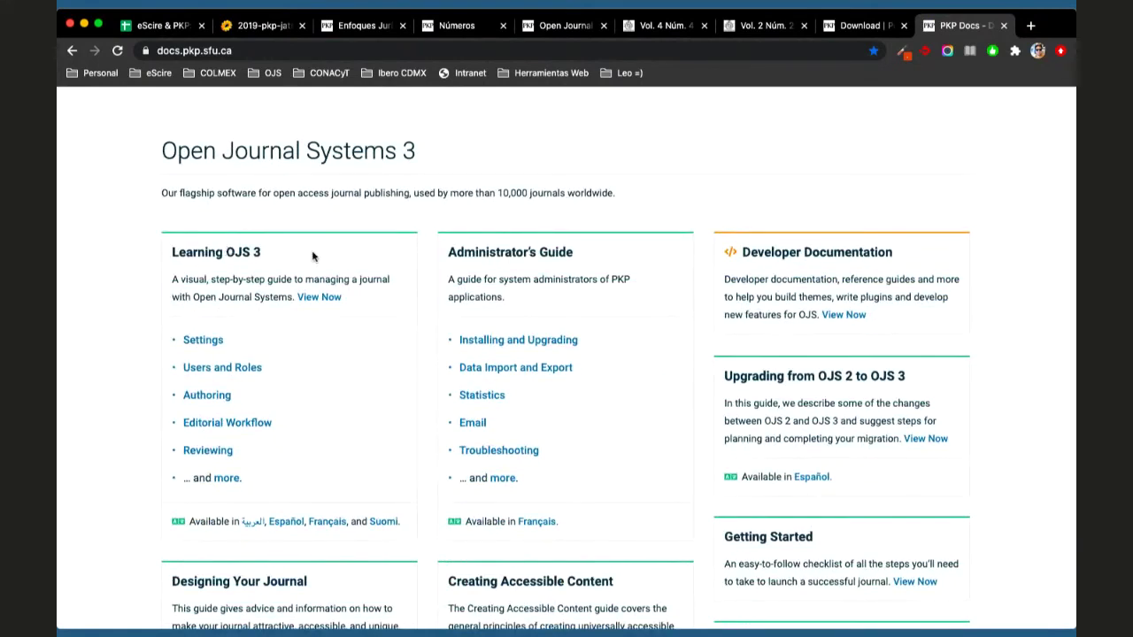
left_click(287, 524)
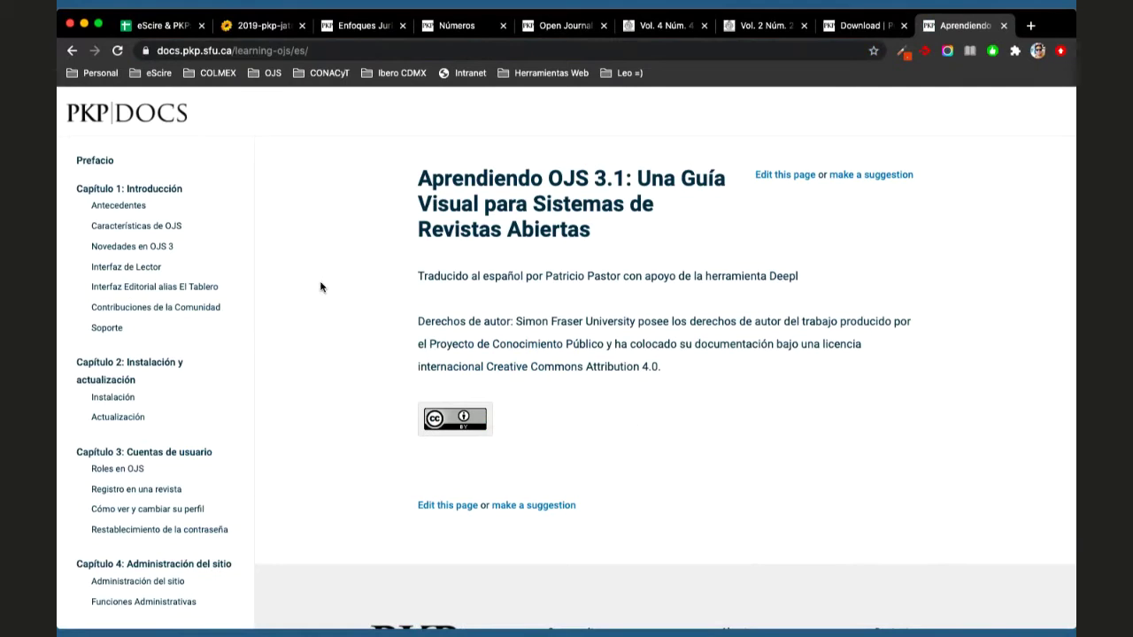
scroll(210, 384, "down", 1)
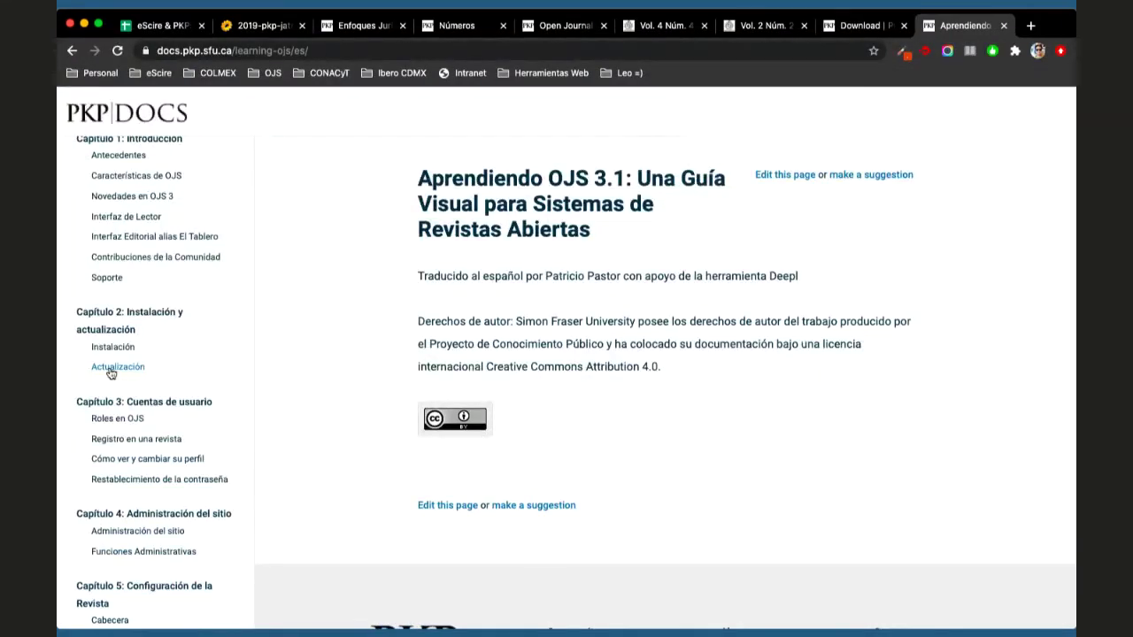
left_click(110, 373)
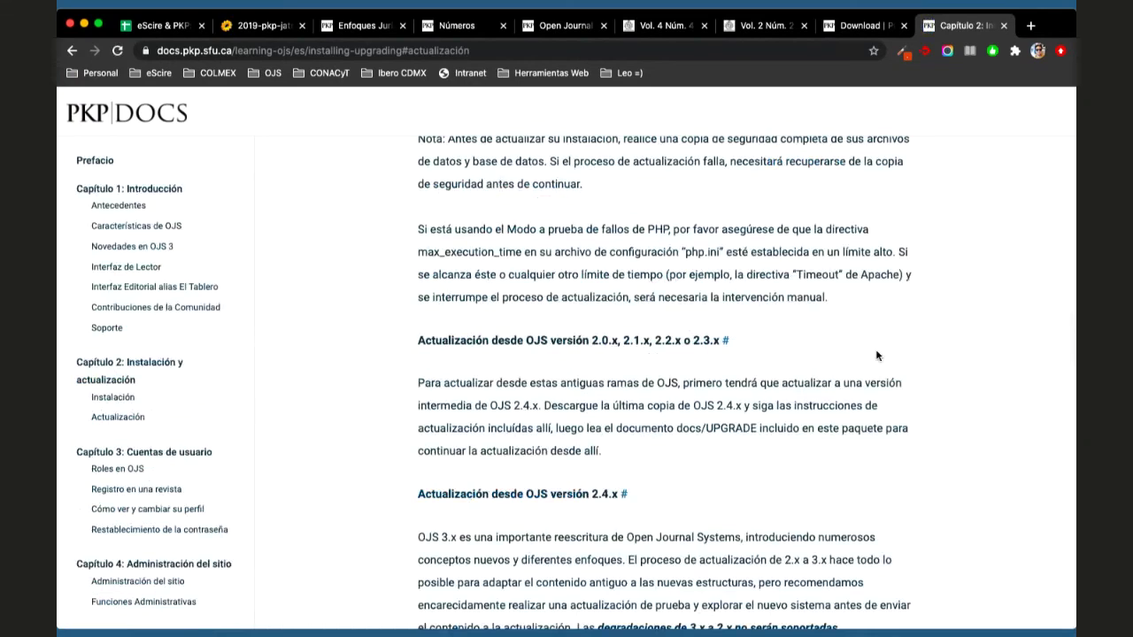
Read the upgrade instructions on older OJS versions, obtaining the latest OJS code by package or git, and updating the database.
scroll(877, 356, "down", 1)
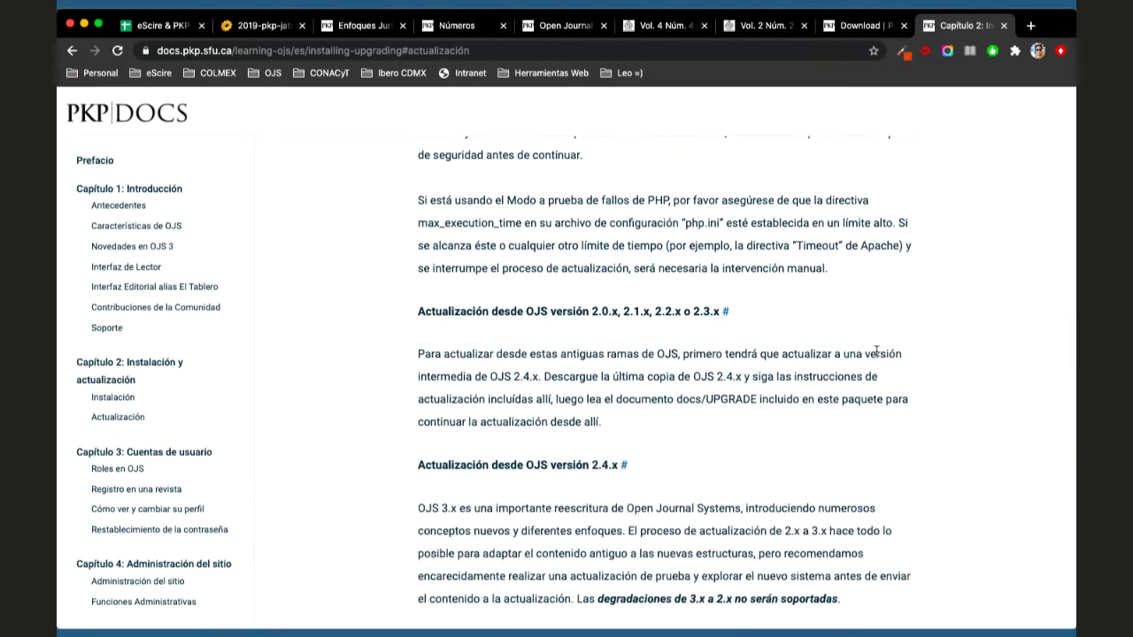
scroll(876, 352, "down", 8)
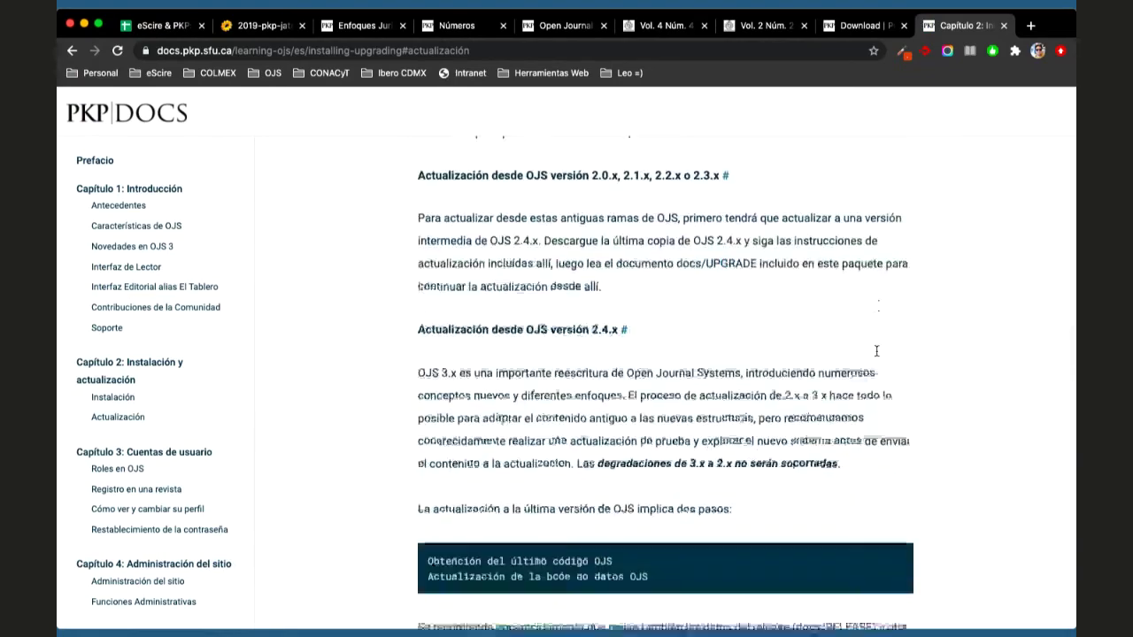
scroll(876, 356, "down", 3)
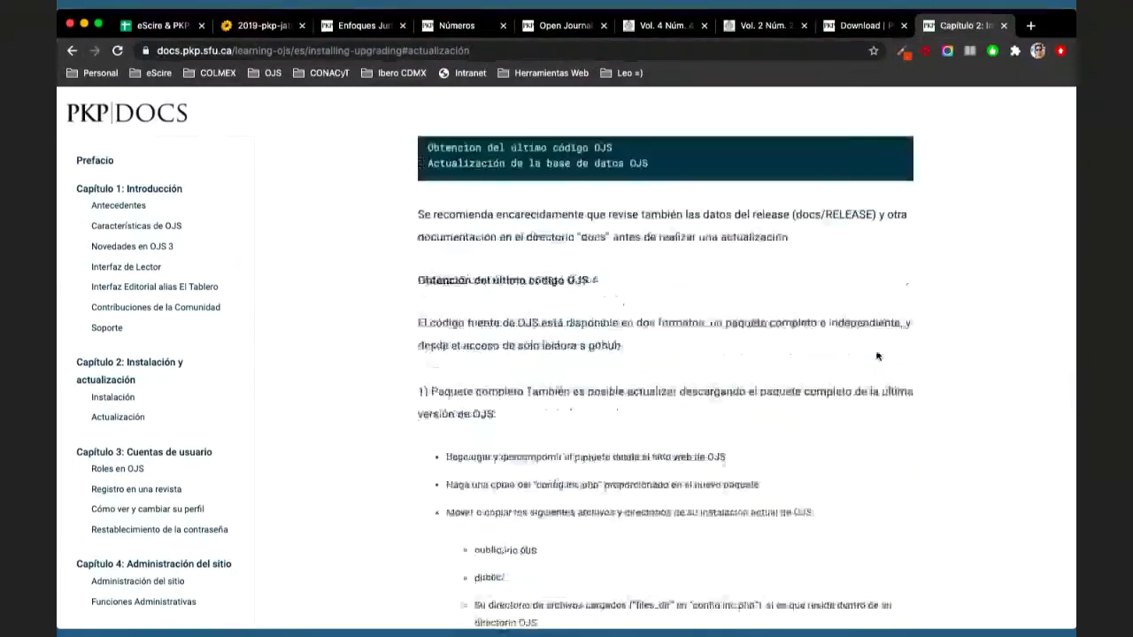
scroll(876, 356, "up", 4)
scroll(876, 356, "up", 2)
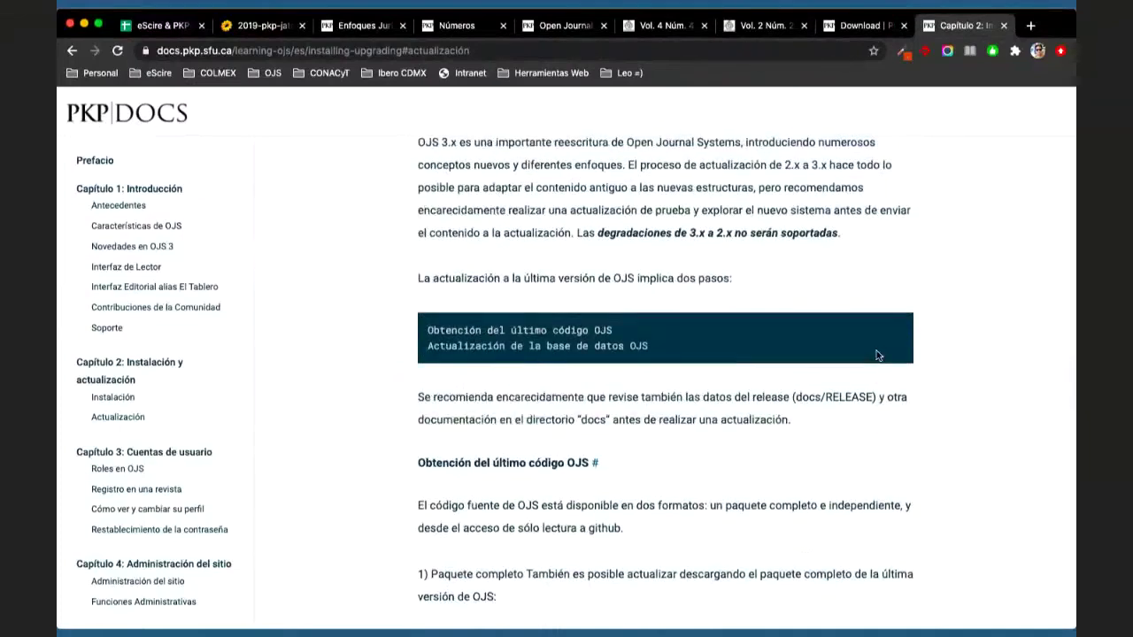
scroll(877, 356, "down", 3)
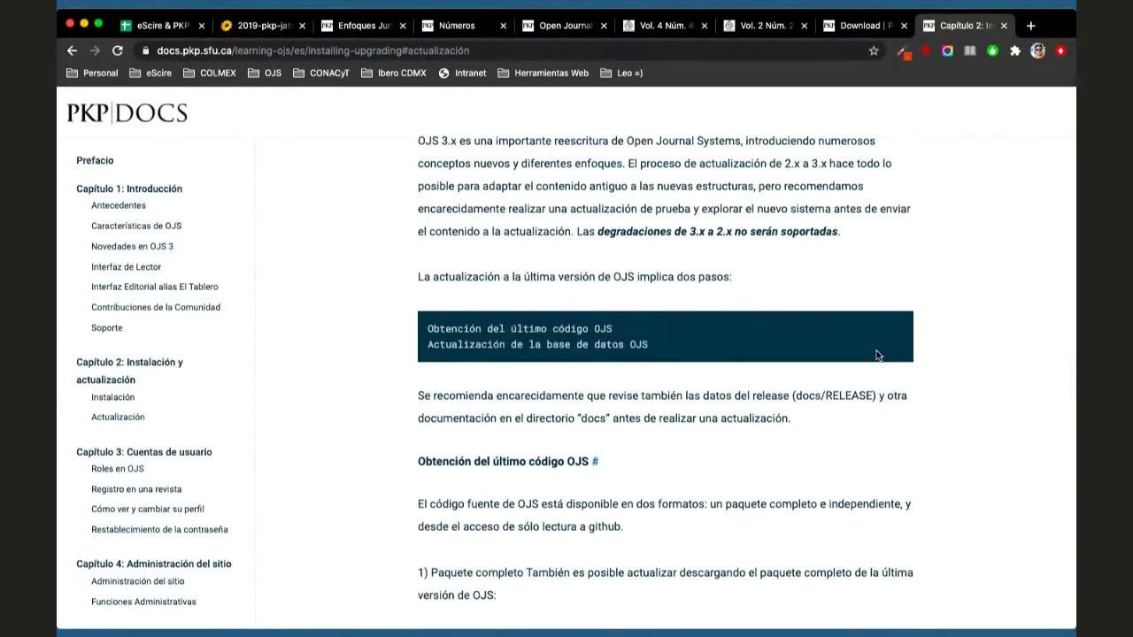
scroll(876, 356, "down", 6)
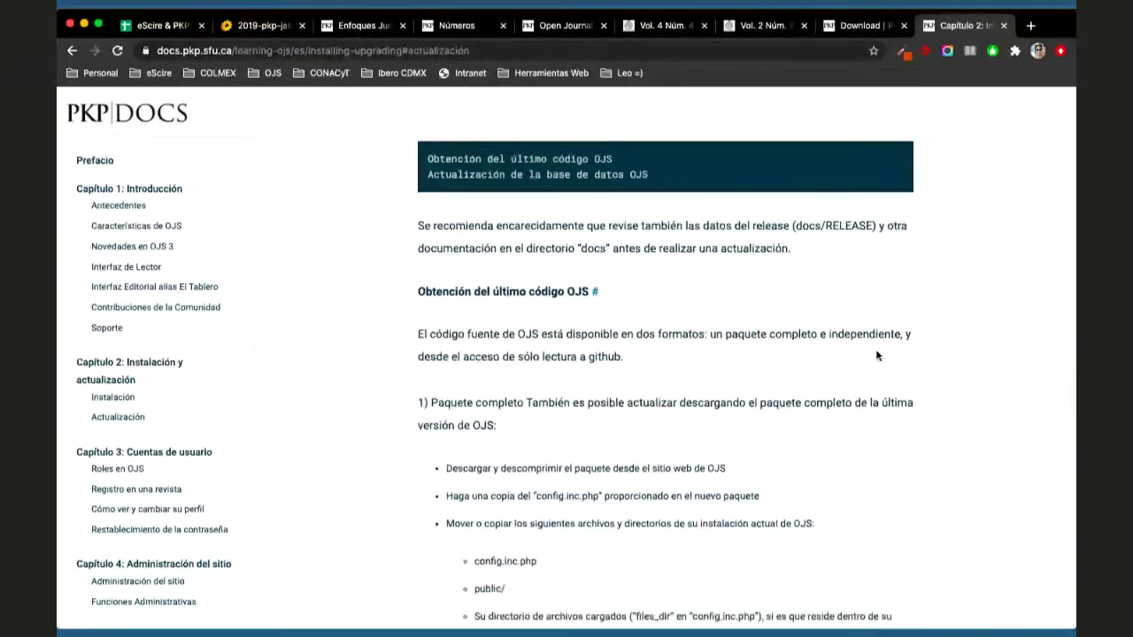
scroll(876, 356, "down", 5)
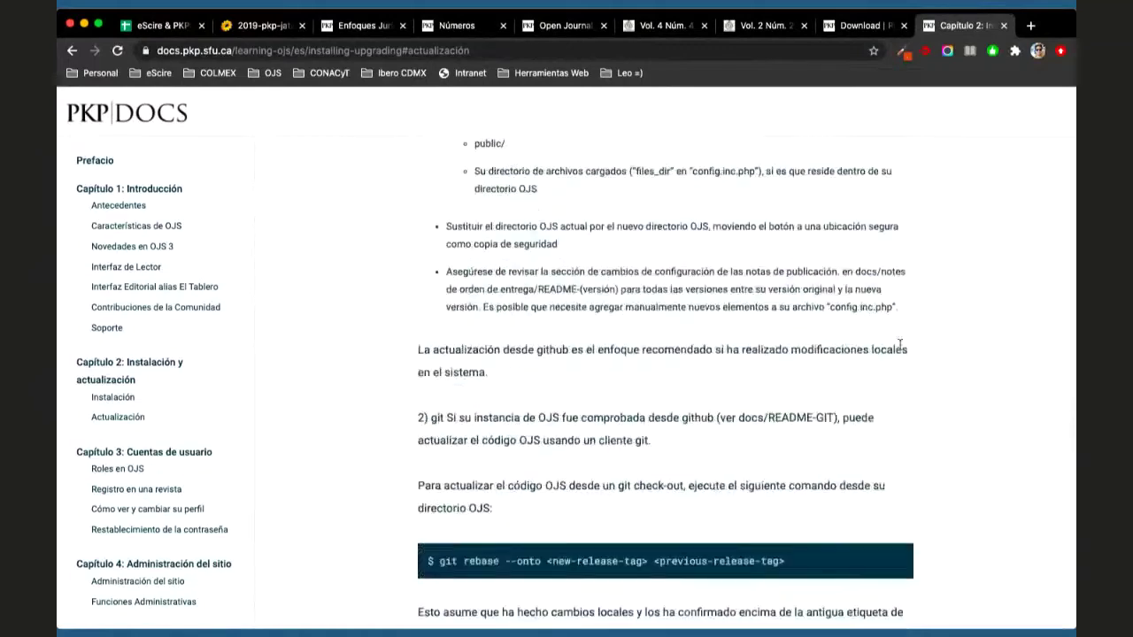
scroll(989, 512, "down", 3)
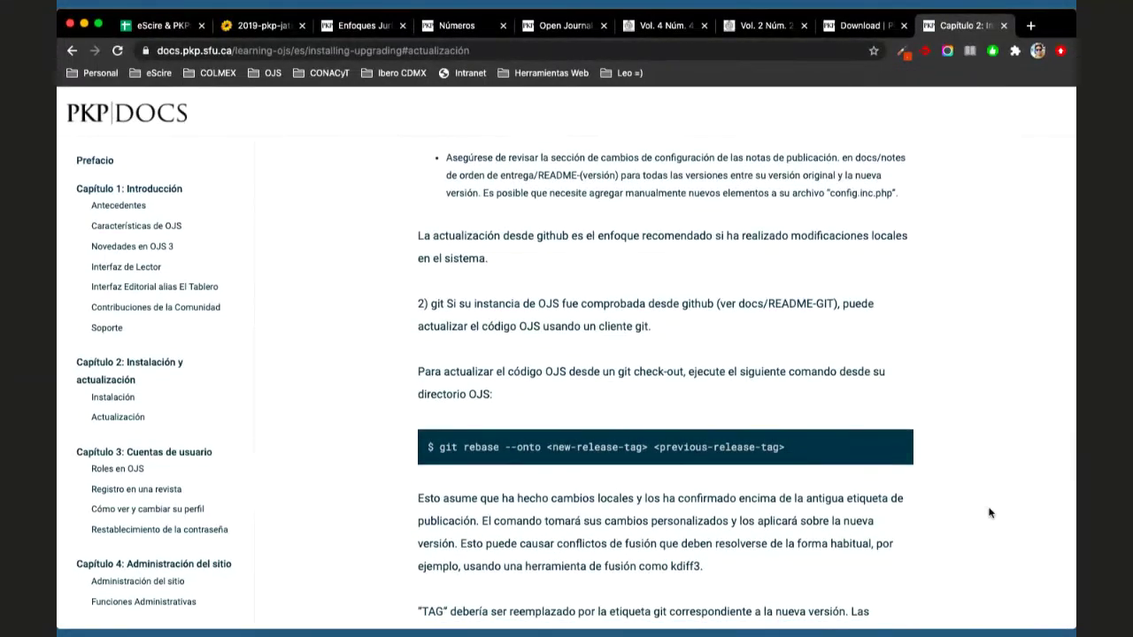
scroll(989, 513, "down", 5)
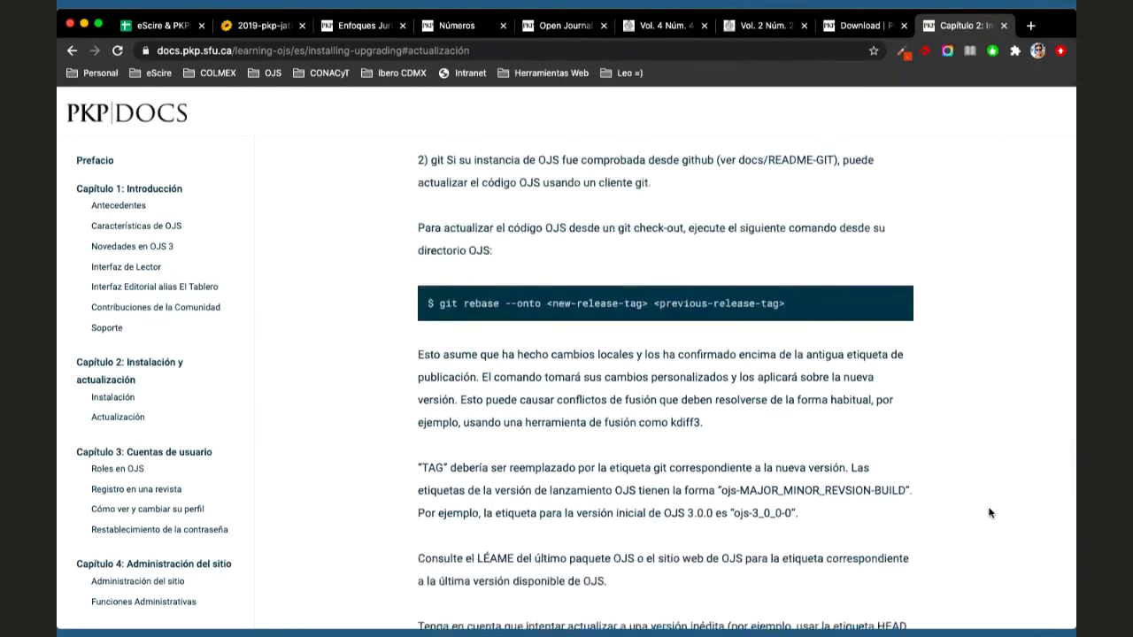
scroll(990, 513, "down", 7)
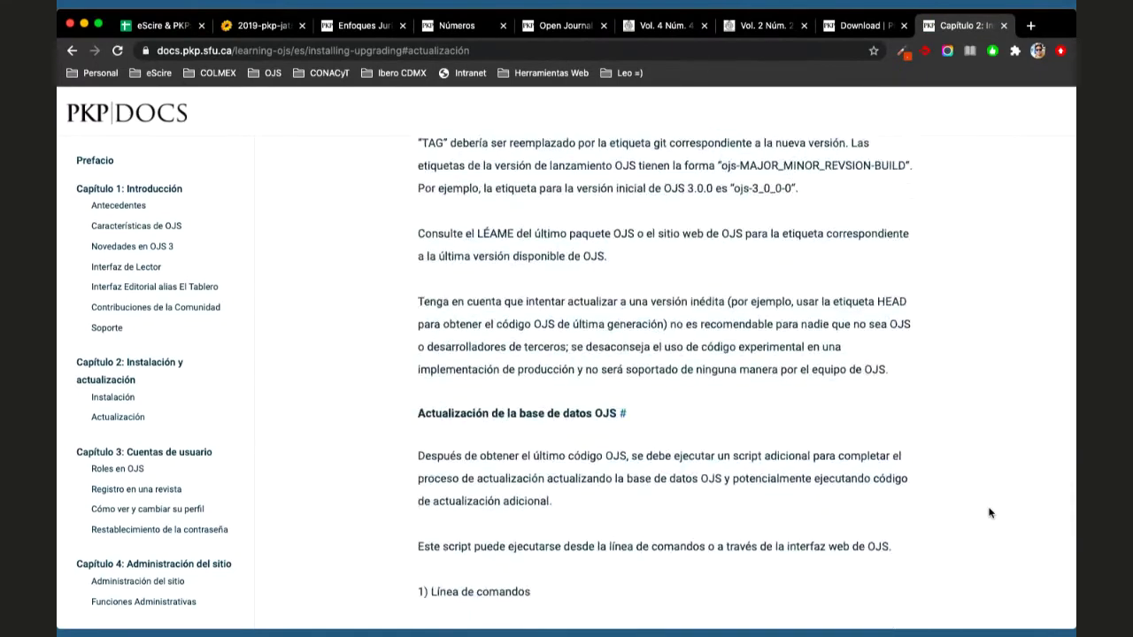
scroll(990, 512, "down", 3)
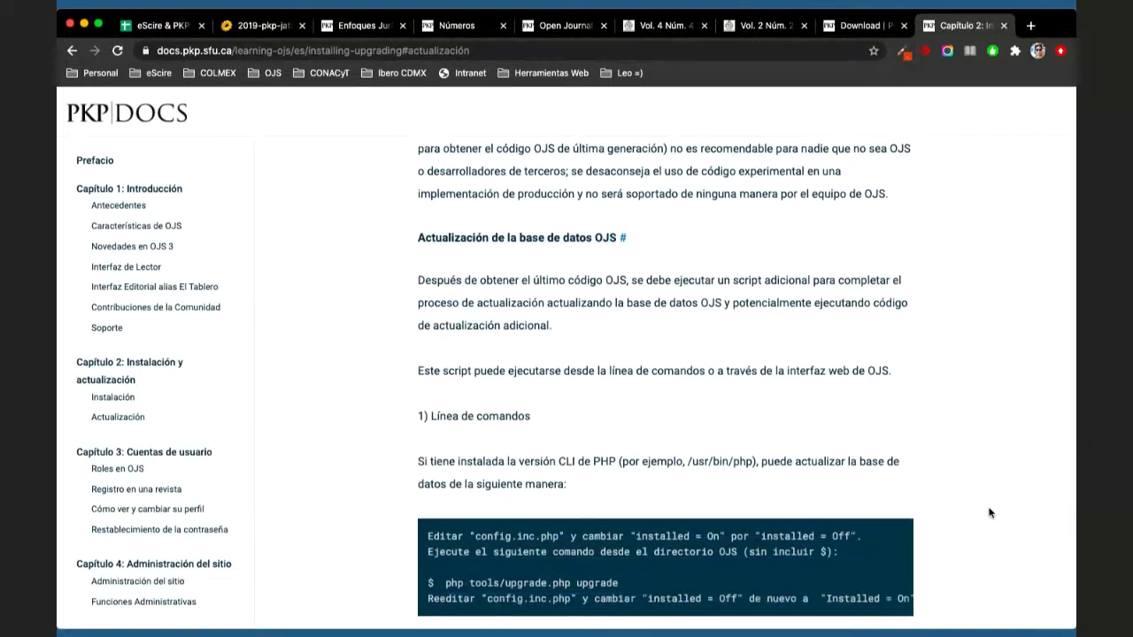
scroll(989, 512, "down", 2)
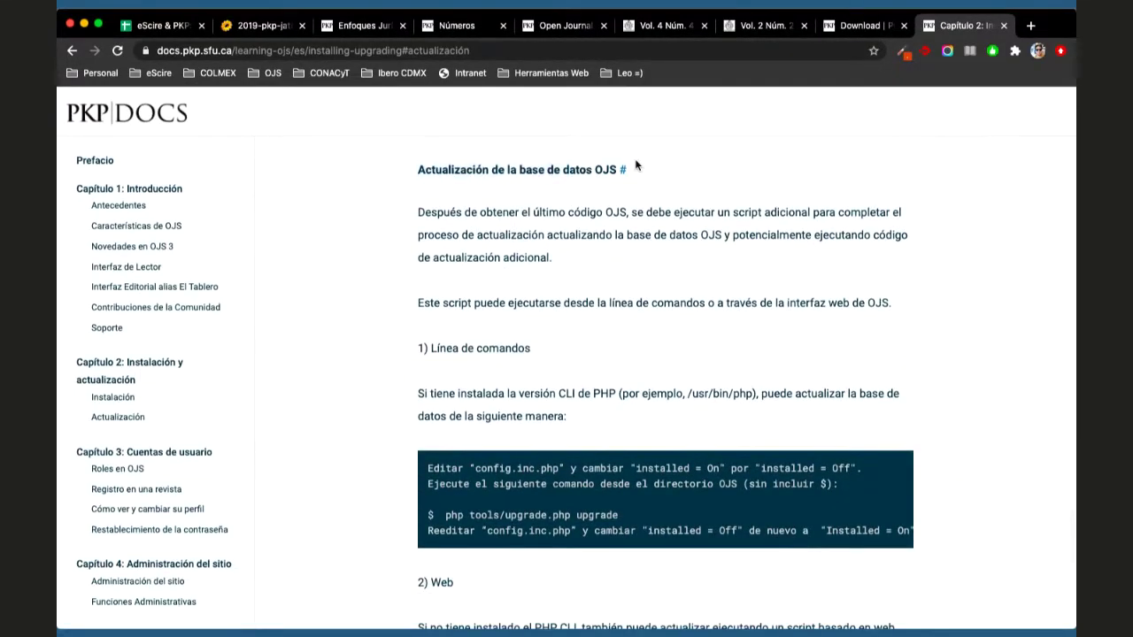
Highlight the "1) Línea de comandos" heading and the "php tools/upgrade.php upgrade" command in the database upgrade section, and clear the highlight.
triple_click(441, 349)
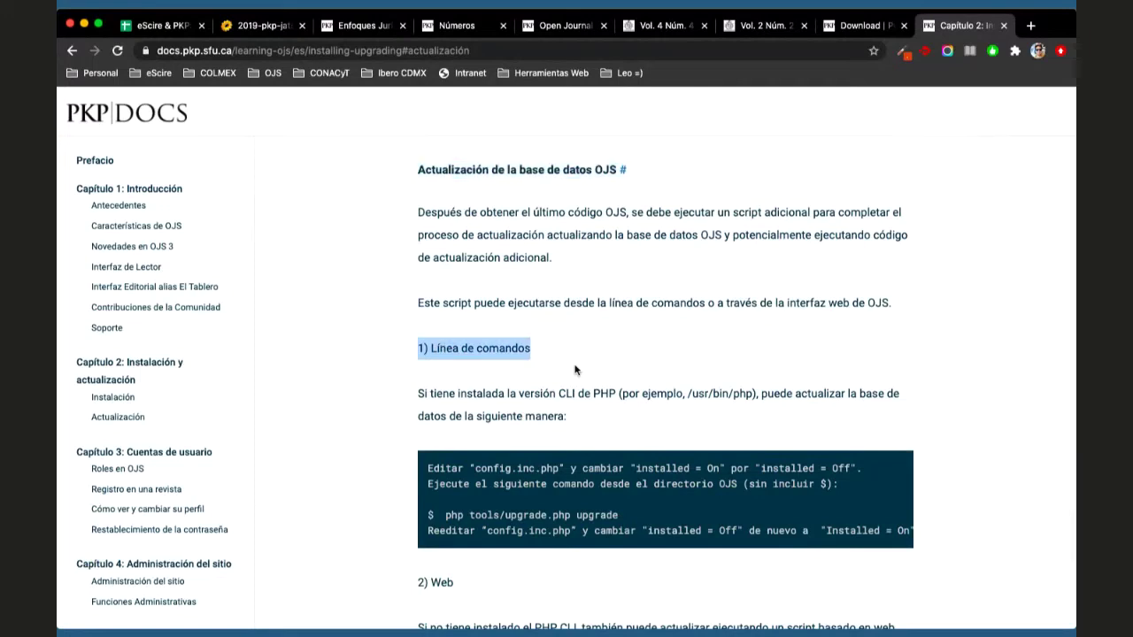
left_click_drag(447, 516, 628, 515)
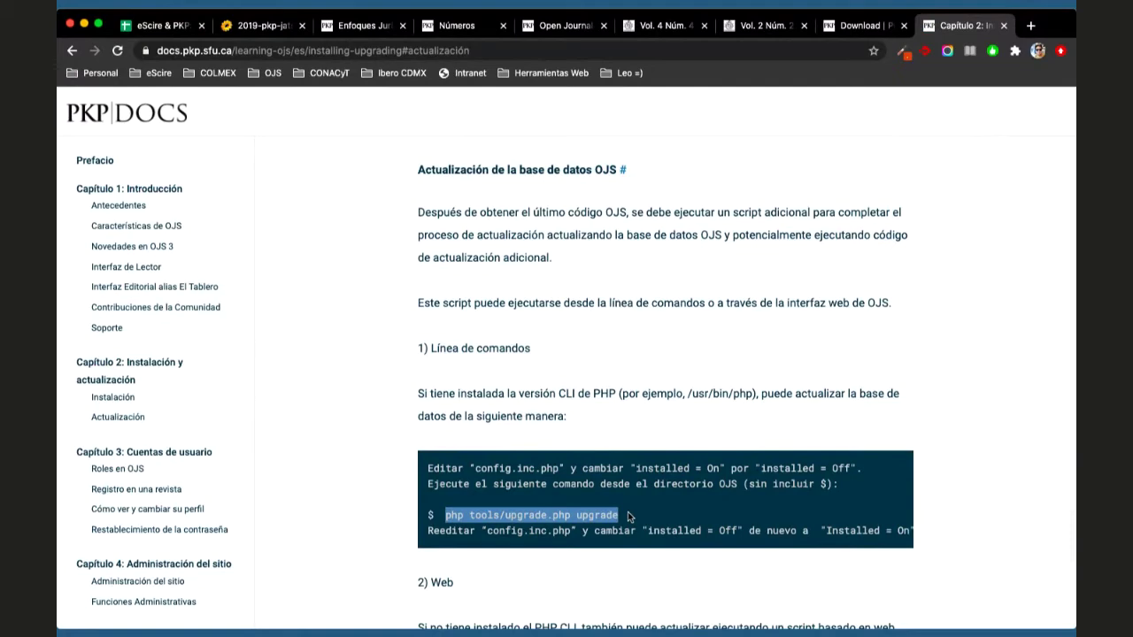
scroll(936, 497, "down", 4)
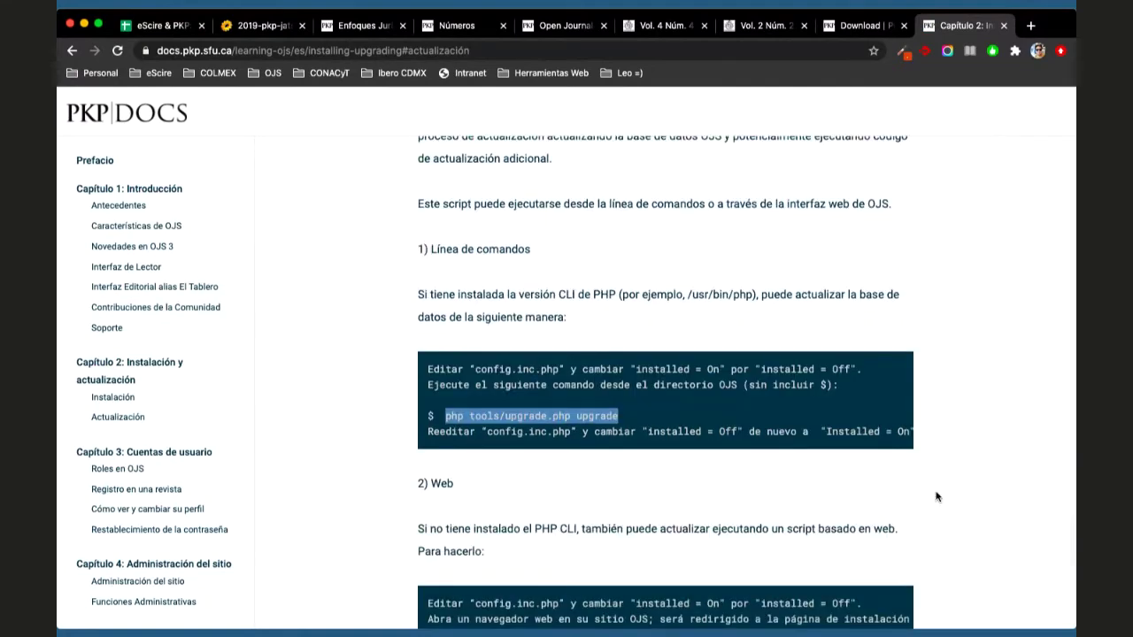
scroll(936, 497, "down", 1)
left_click(939, 496)
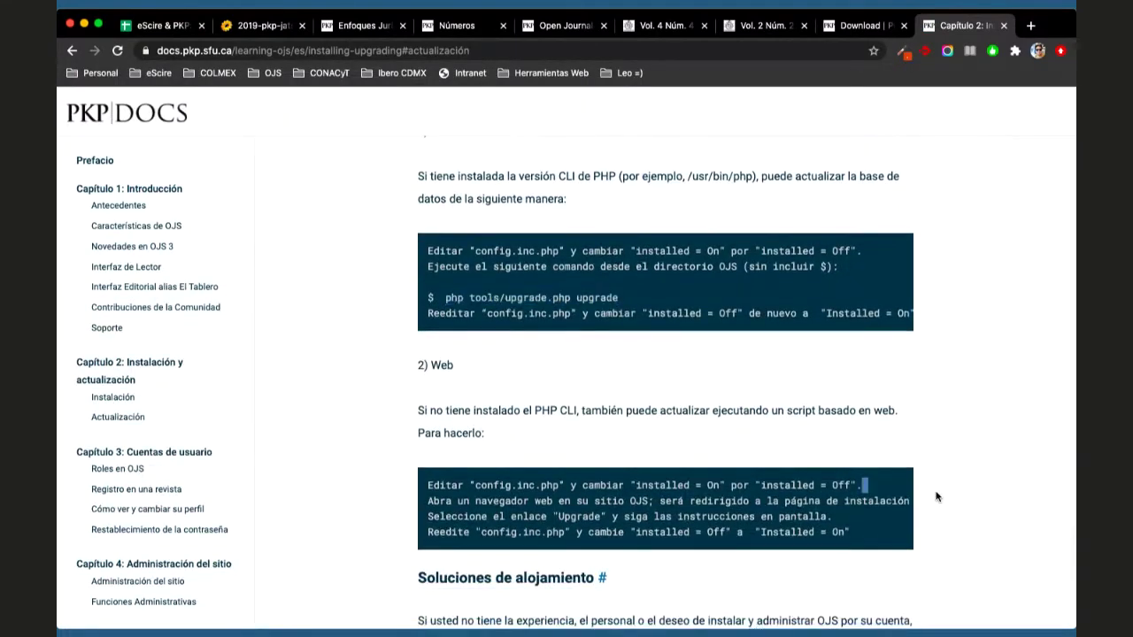
Review the "2) Web" upgrade method, highlighting its heading, the config.inc.php edit line and the line on opening the OJS site in a browser.
scroll(584, 388, "up", 1)
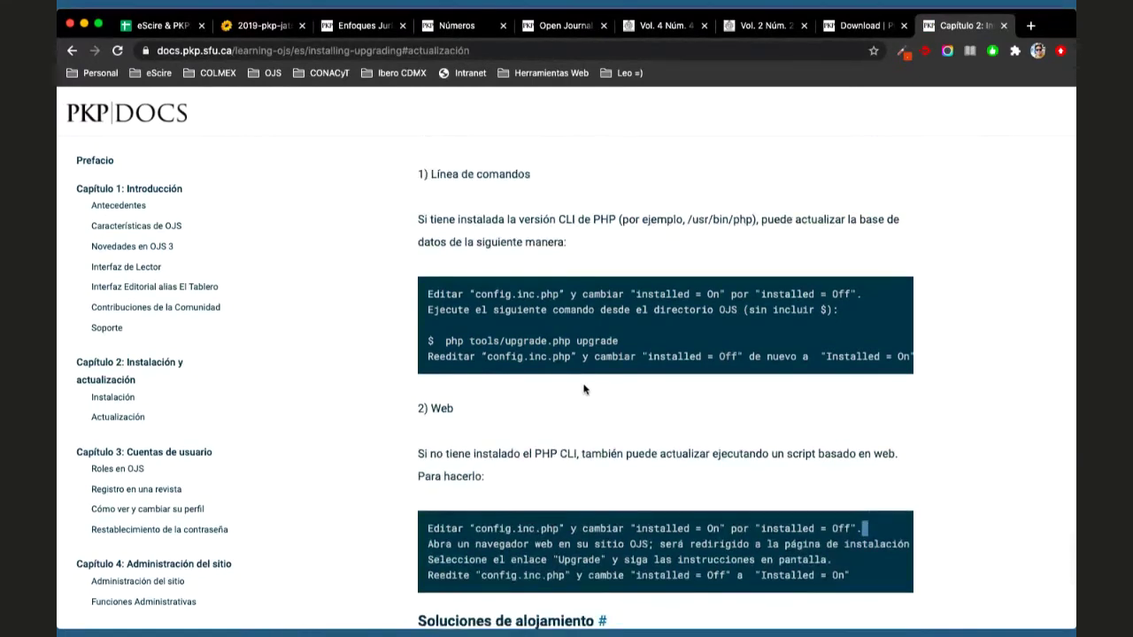
left_click(414, 418)
left_click_drag(413, 417, 457, 417)
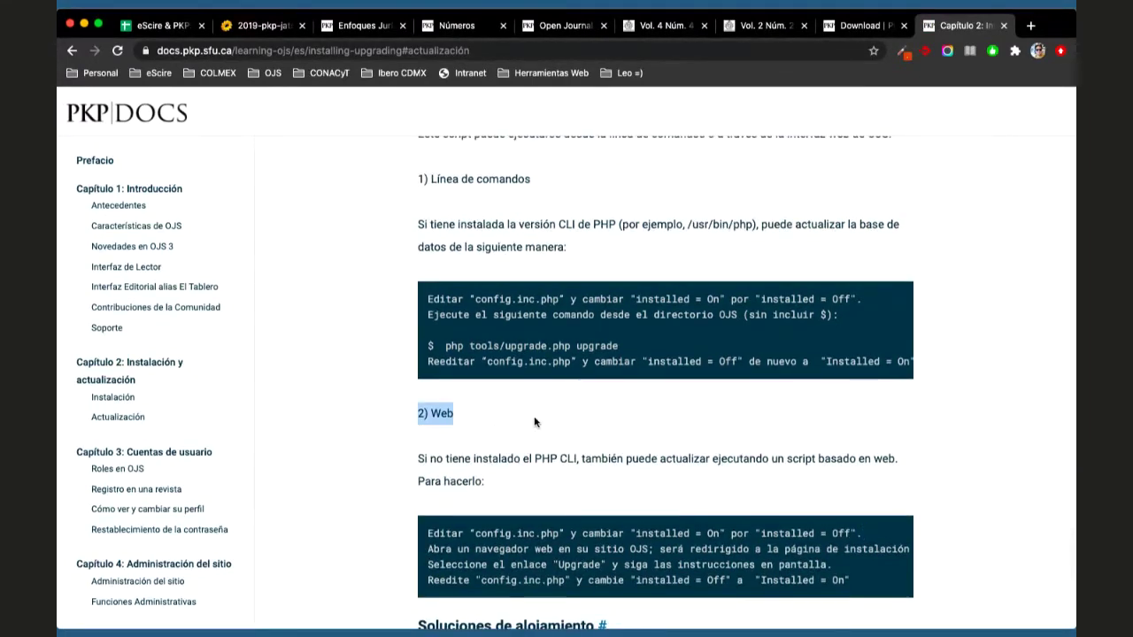
scroll(535, 422, "down", 1)
triple_click(533, 481)
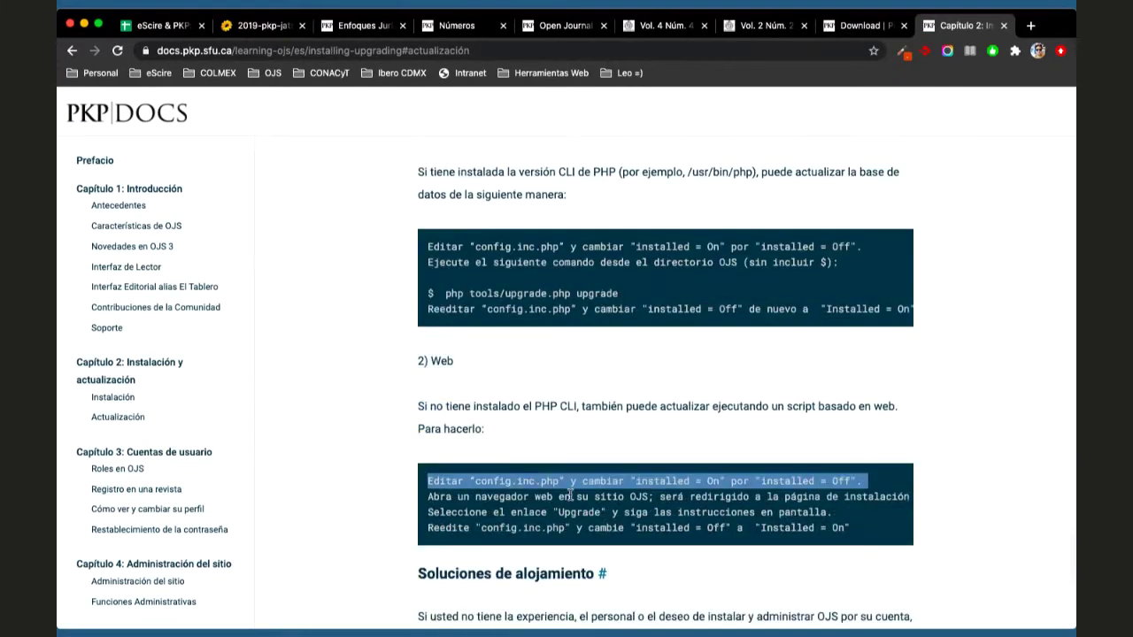
triple_click(571, 496)
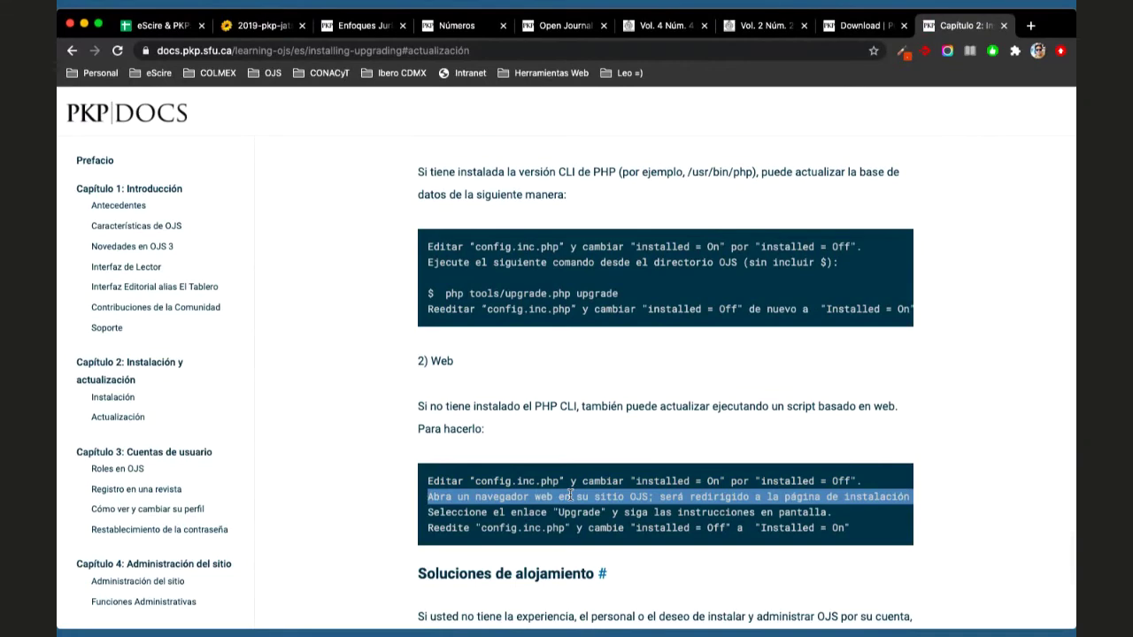
scroll(571, 497, "down", 5)
scroll(804, 523, "up", 5)
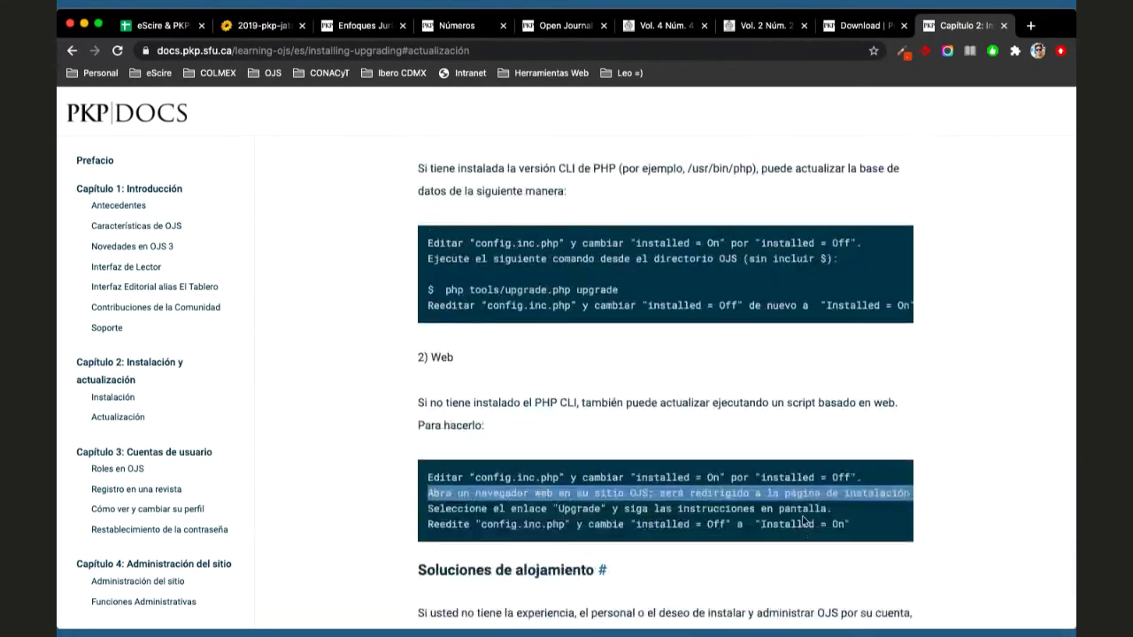
scroll(804, 523, "up", 5)
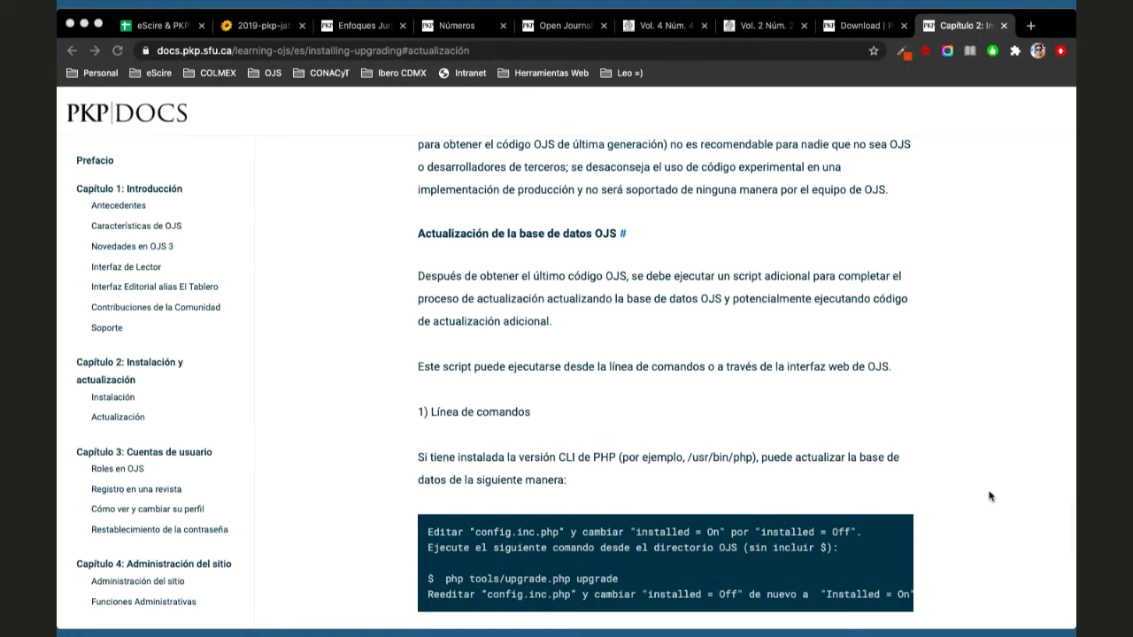
Close the journal, issue and OJS download browser tabs, keeping the registration spreadsheet, 2019-pkp-jats.pdf and the PKP Docs upgrade chapter, and revisit the full-package upgrade steps.
left_click(403, 25)
left_click(403, 26)
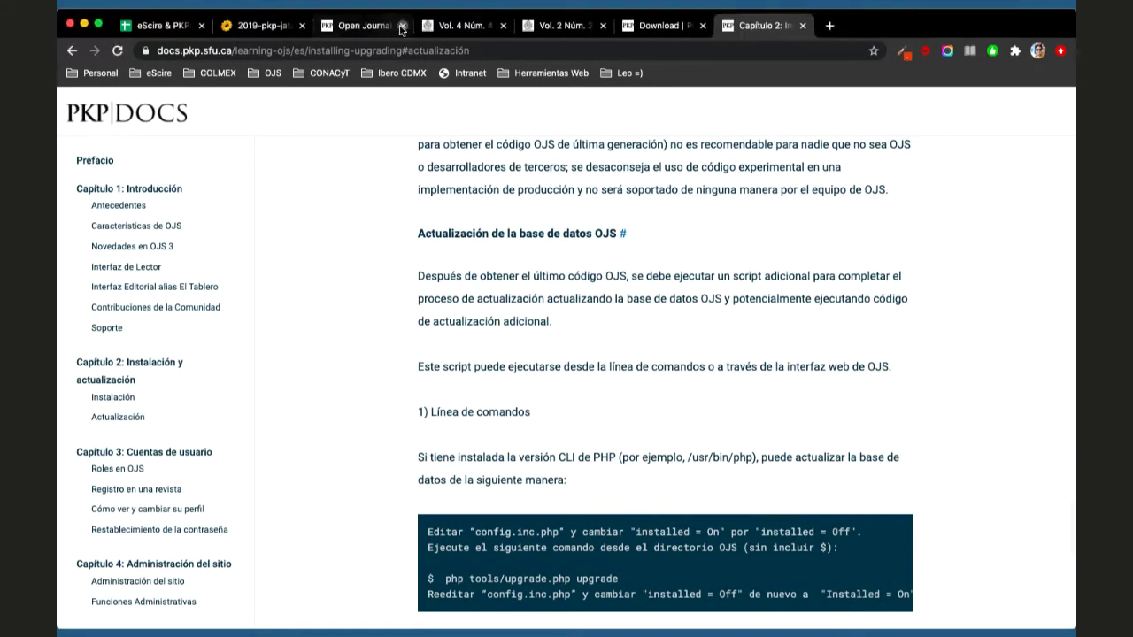
left_click(402, 26)
left_click(403, 26)
left_click(403, 26)
left_click(403, 26)
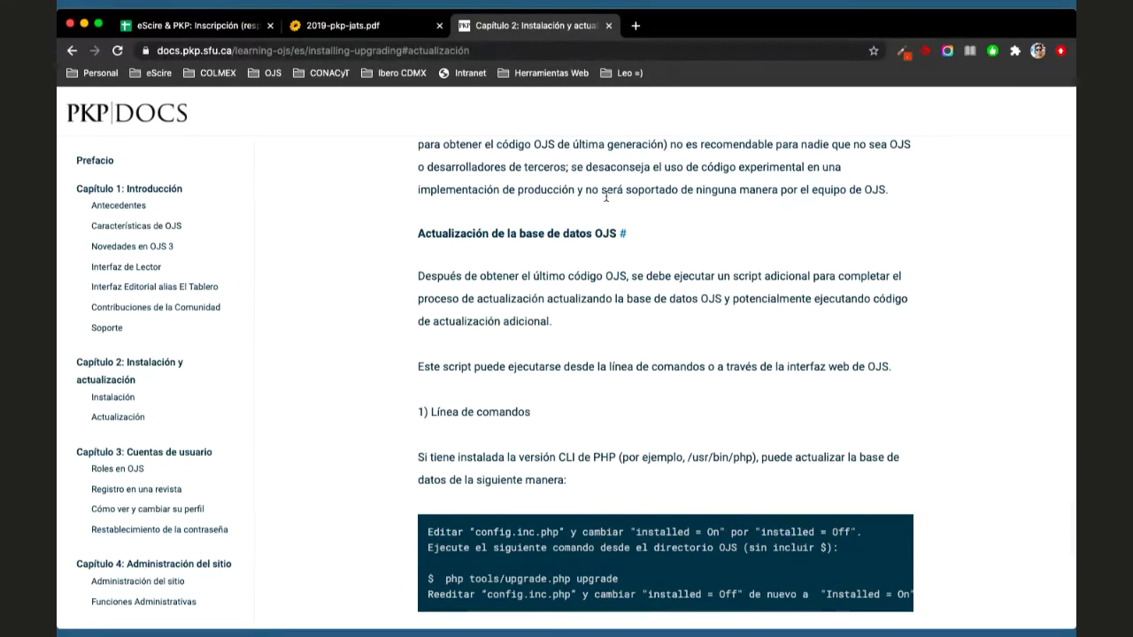
scroll(606, 196, "up", 7)
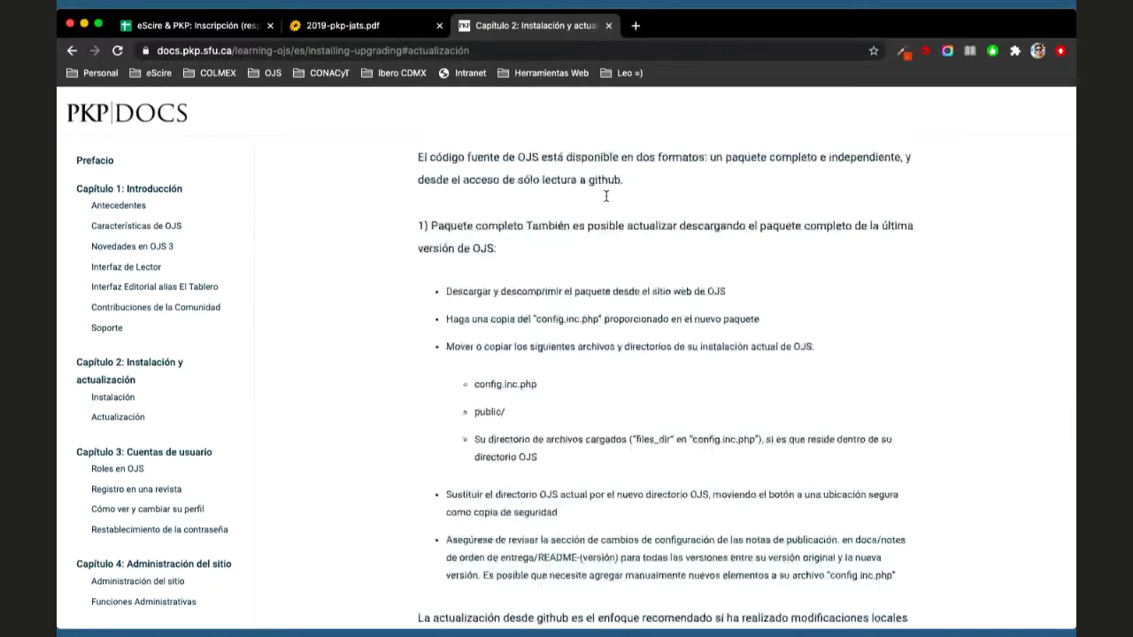
Search the web for "pkp community forum" in a new browser tab and open the forum's Latest Español topics.
scroll(605, 196, "up", 10)
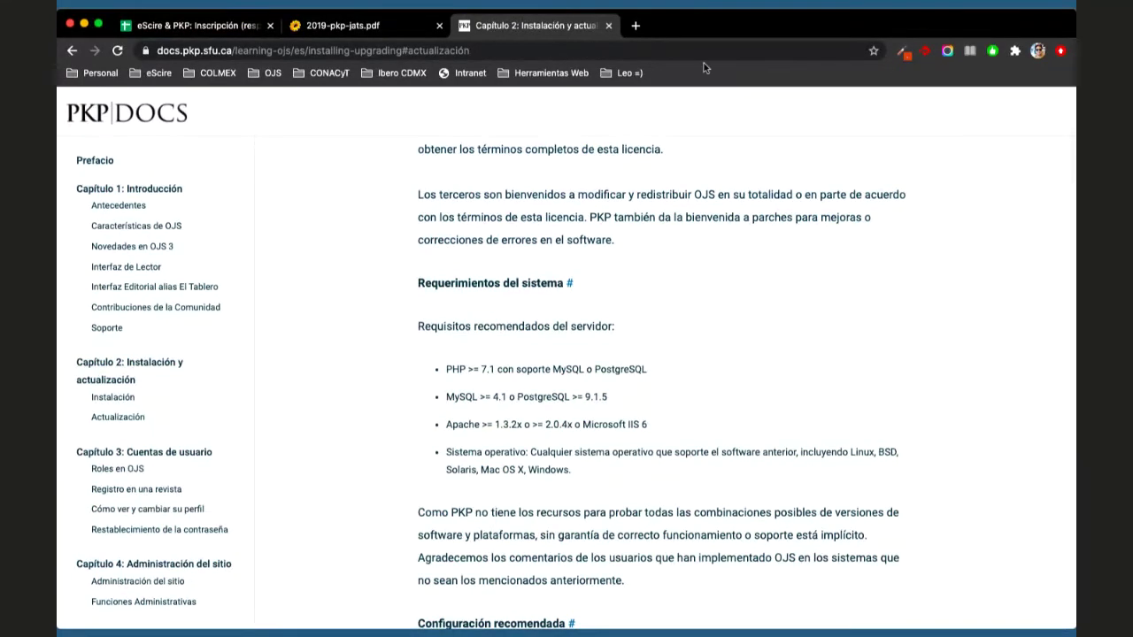
left_click(636, 25)
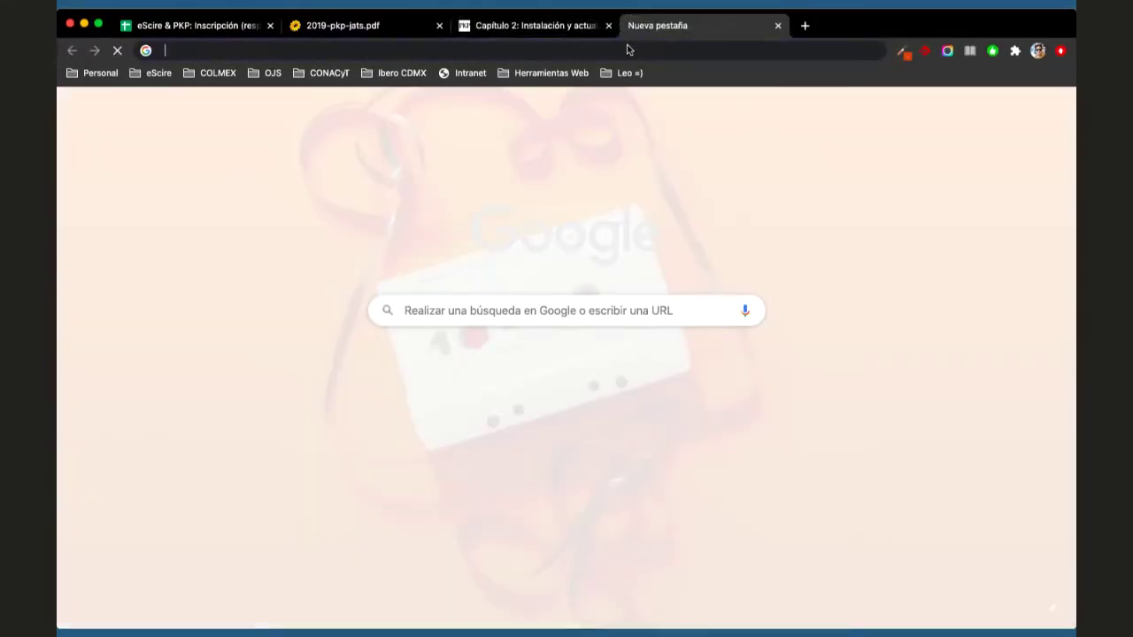
type("pkp community forum")
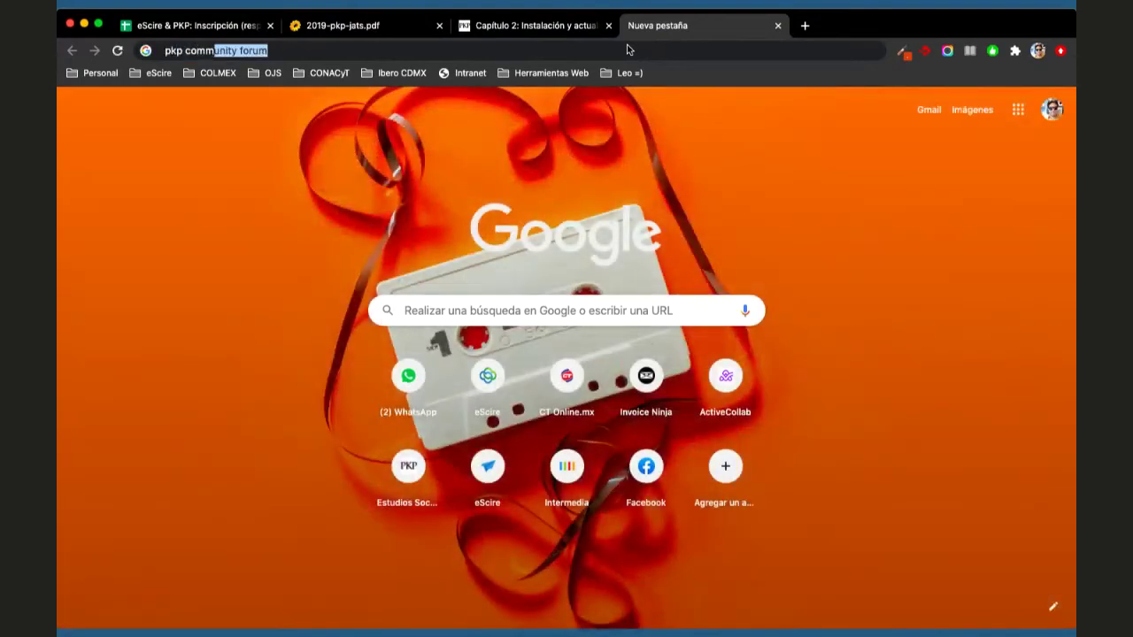
key("Return")
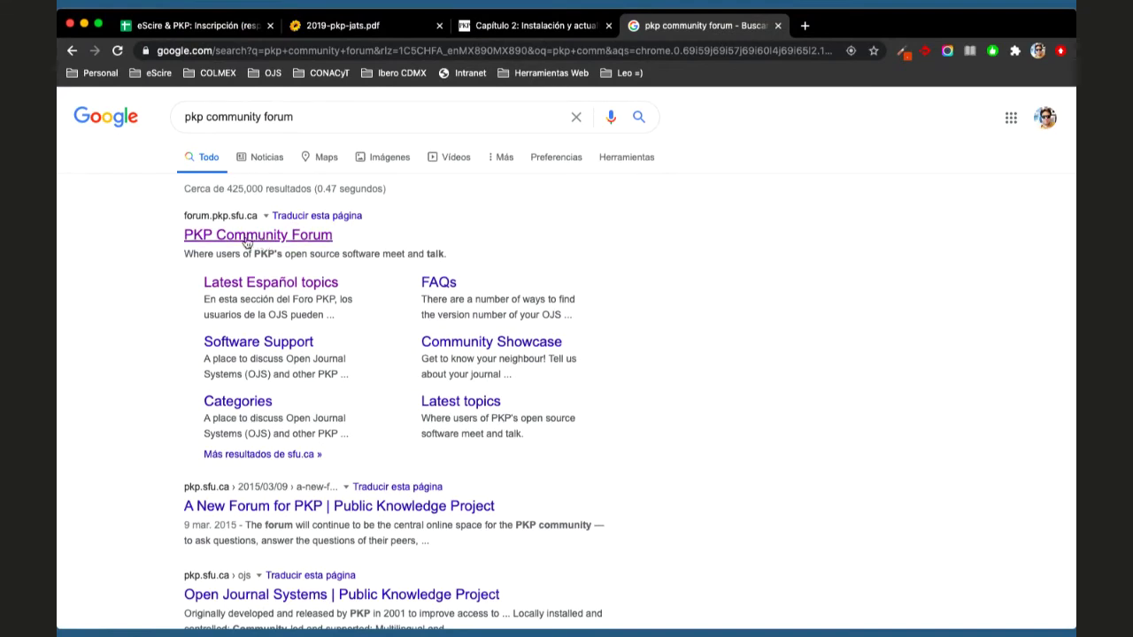
left_click(259, 285)
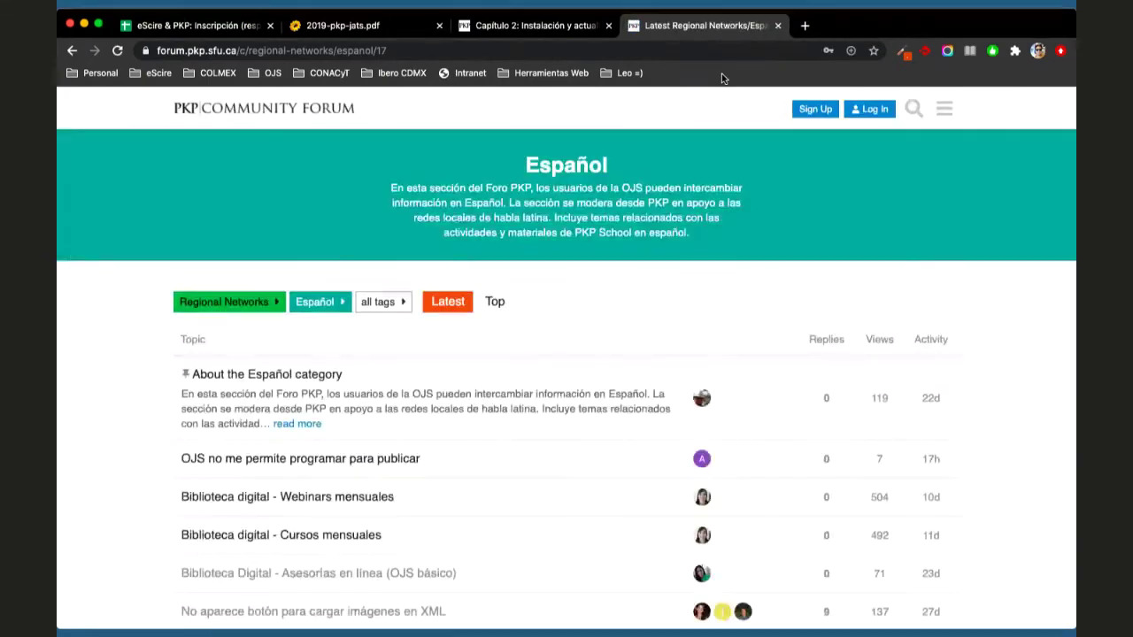
Look through the Español topic list and open "Biblioteca Digital - Curso: Configuración de una revista en OJS 3".
scroll(596, 387, "down", 5)
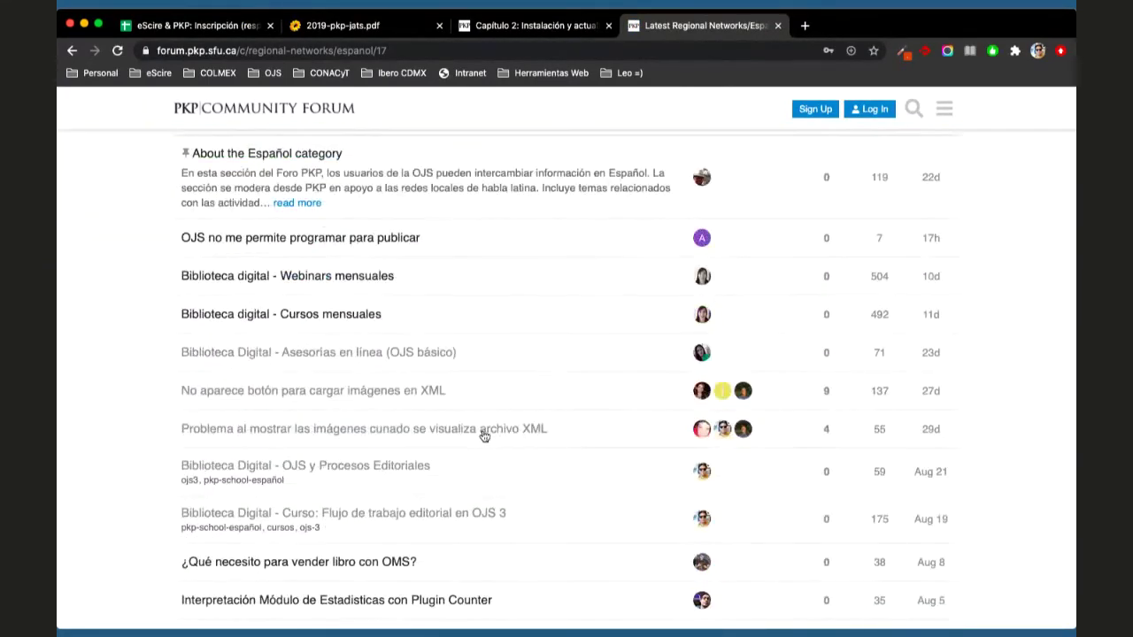
scroll(501, 441, "down", 2)
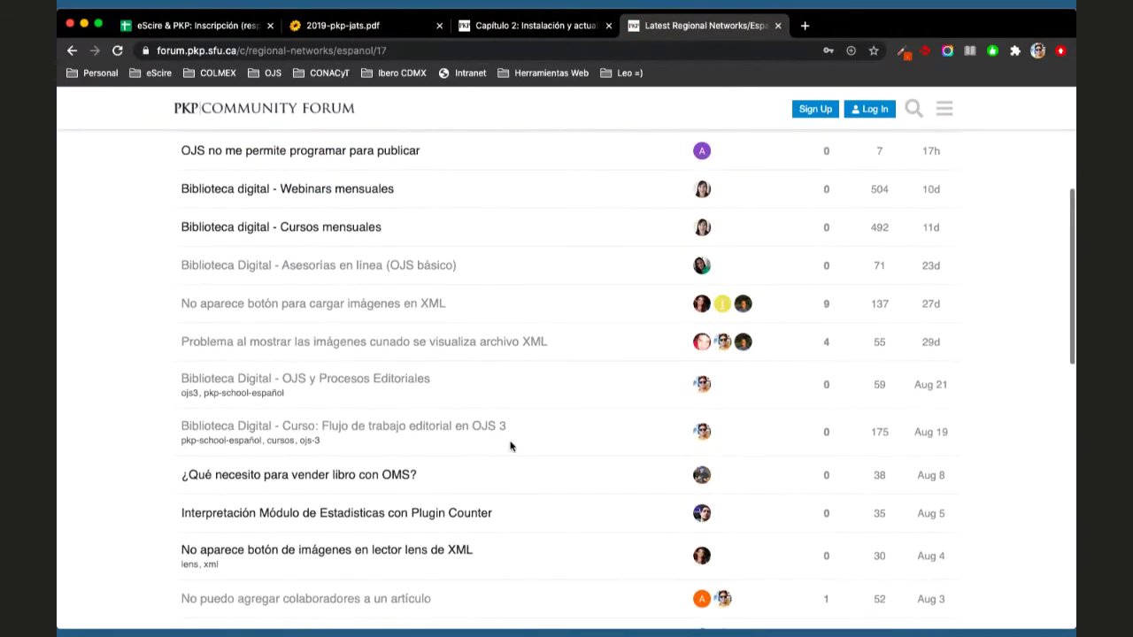
scroll(510, 446, "down", 2)
scroll(510, 447, "down", 5)
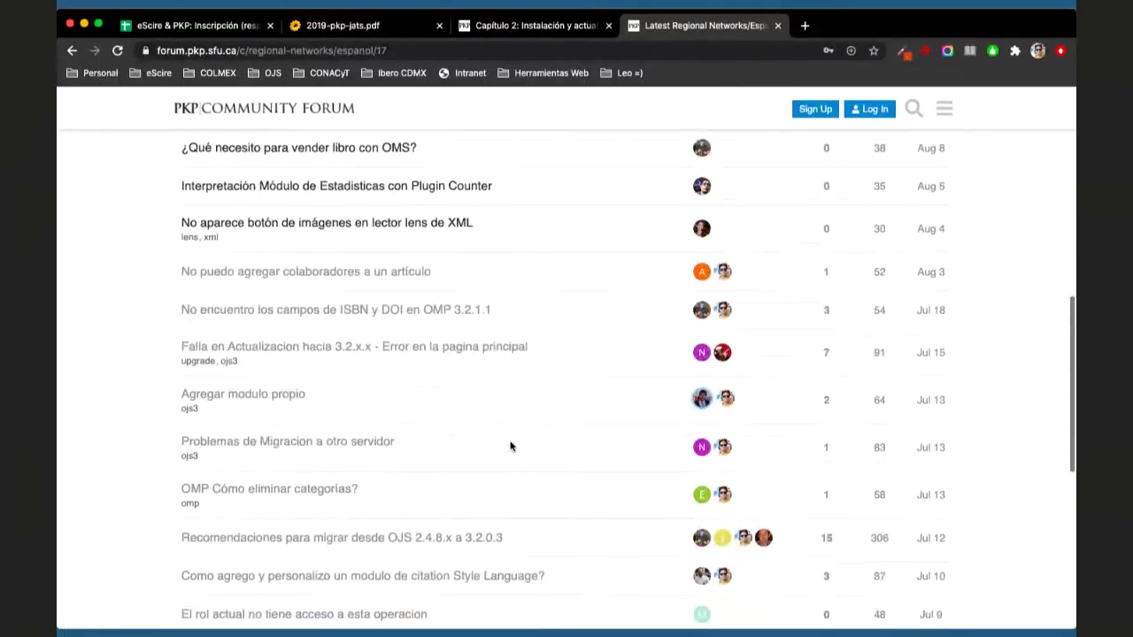
scroll(510, 446, "down", 6)
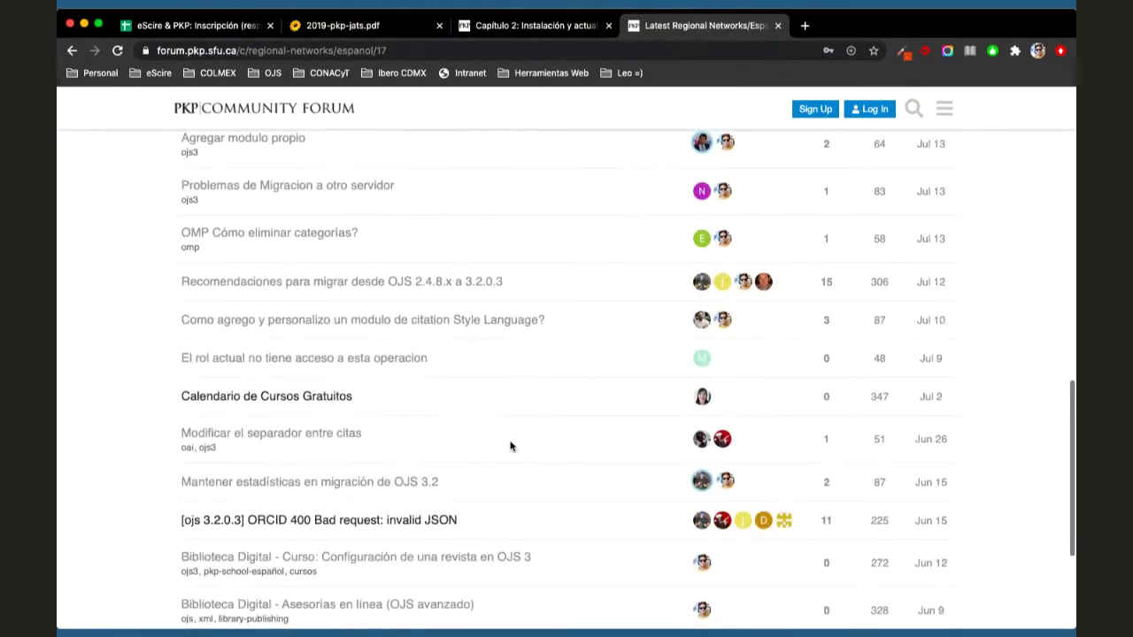
scroll(509, 446, "down", 3)
left_click(355, 420)
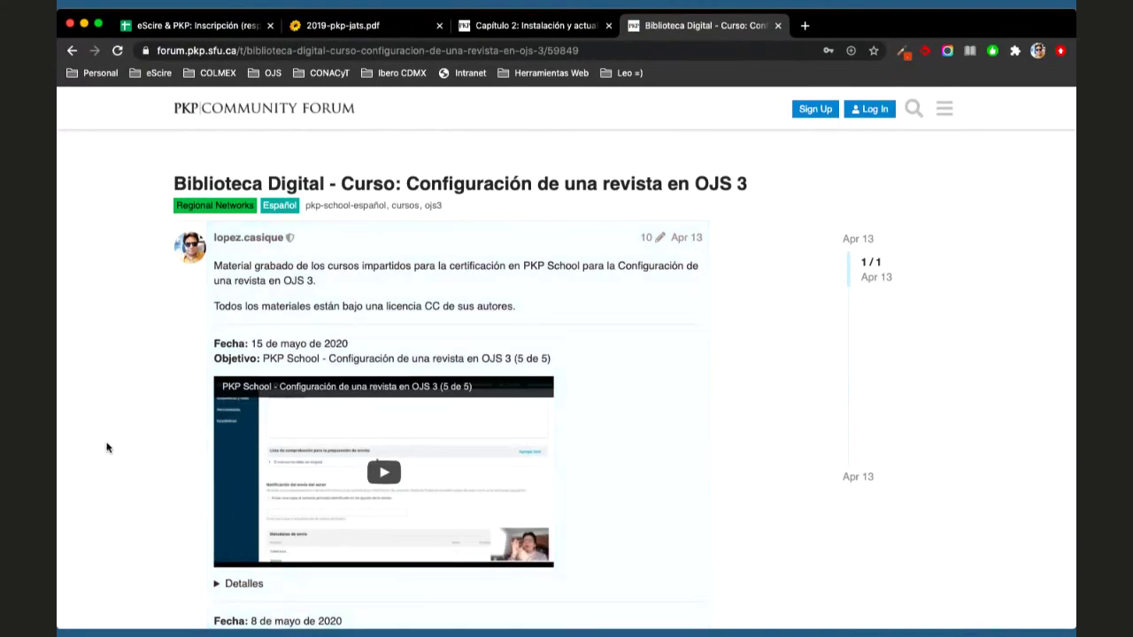
Review the recorded PKP School sessions in the journal configuration course topic, from session 5 down to session 1, and return to its beginning.
scroll(106, 447, "down", 1)
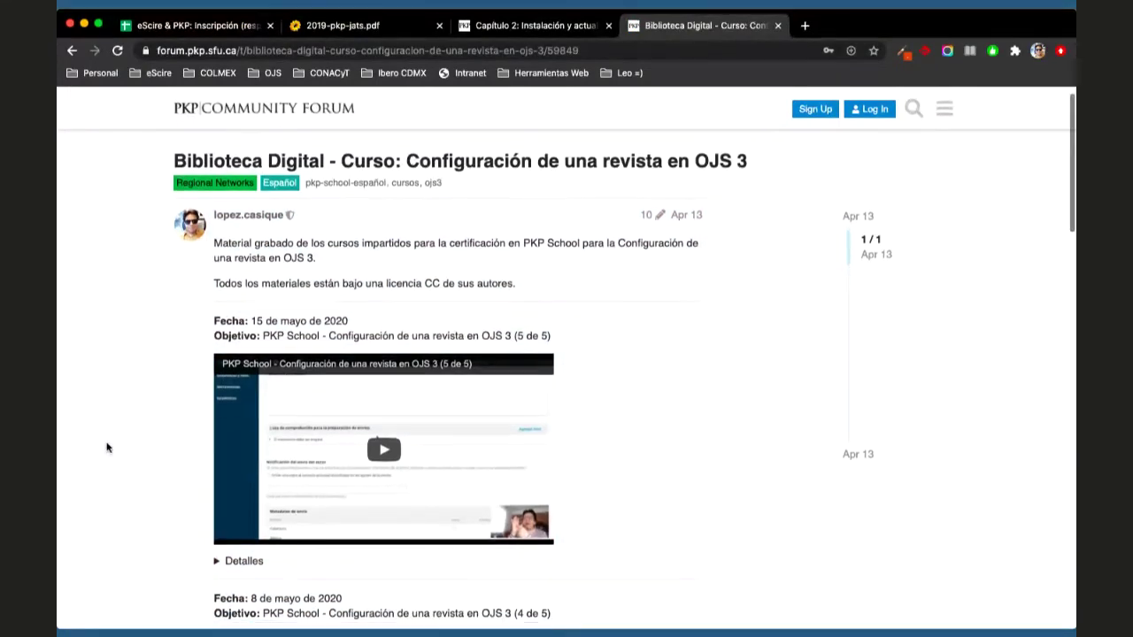
scroll(106, 447, "down", 3)
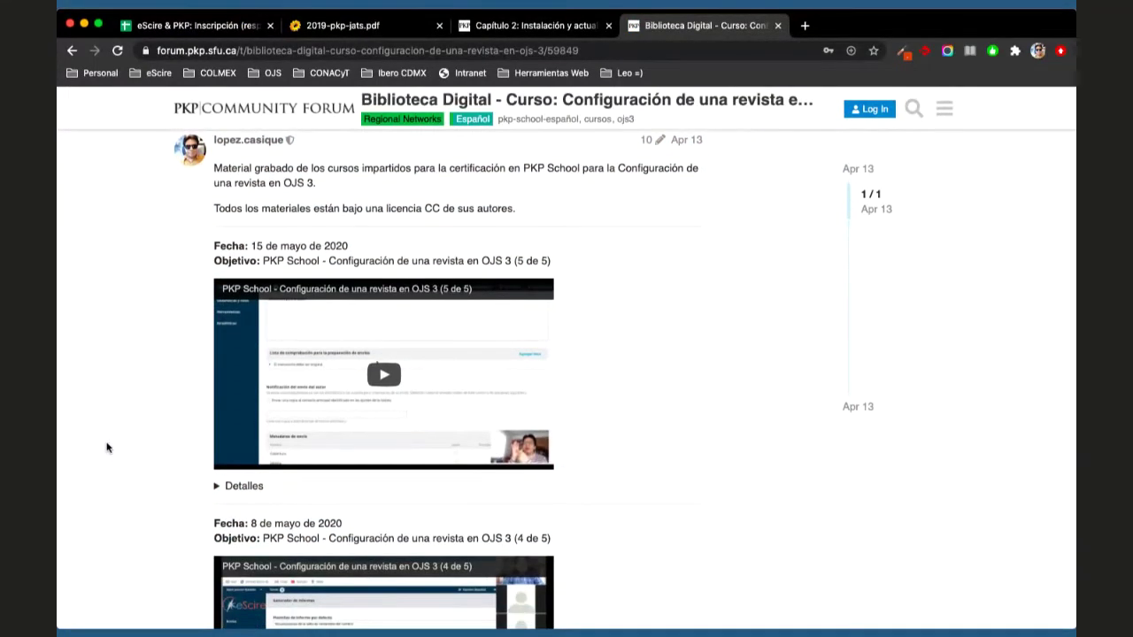
scroll(106, 447, "down", 15)
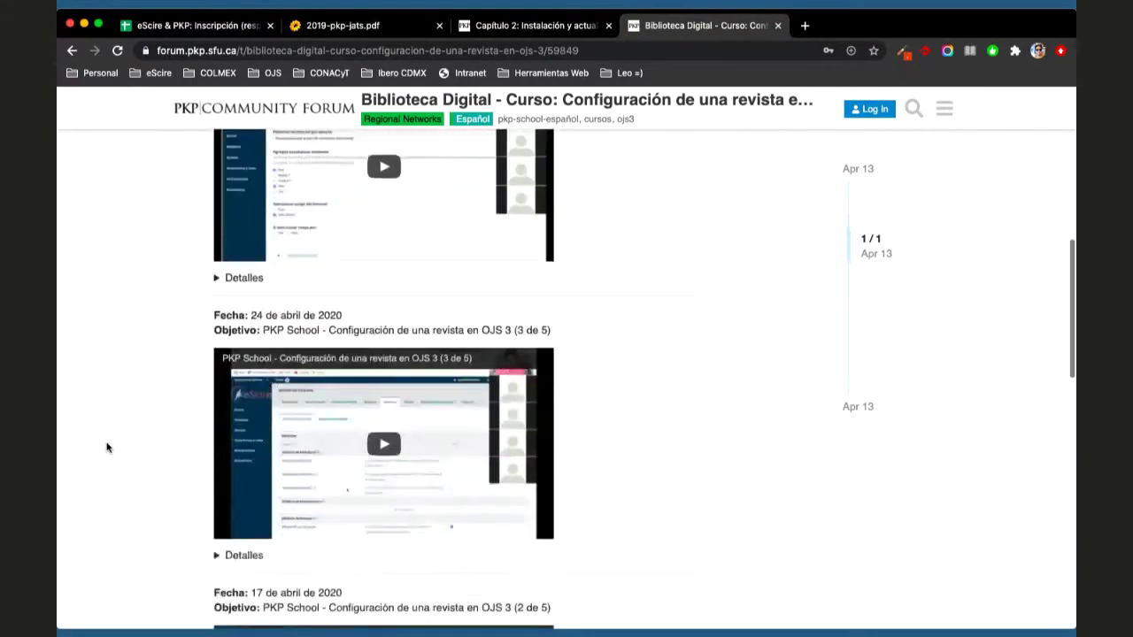
scroll(106, 447, "down", 18)
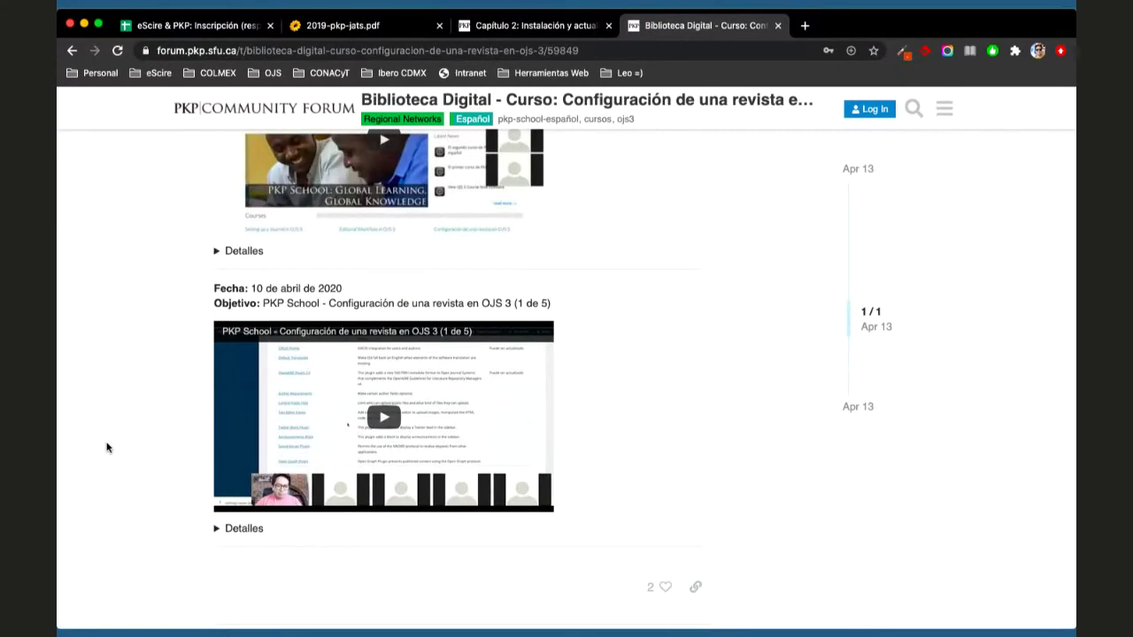
scroll(106, 447, "up", 11)
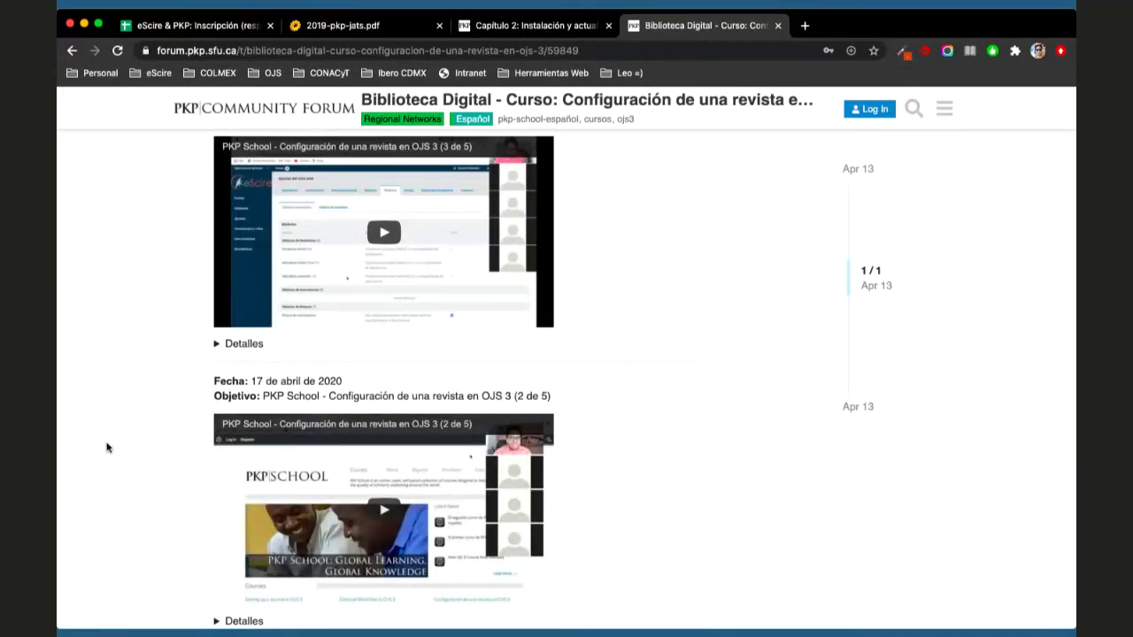
scroll(106, 447, "up", 8)
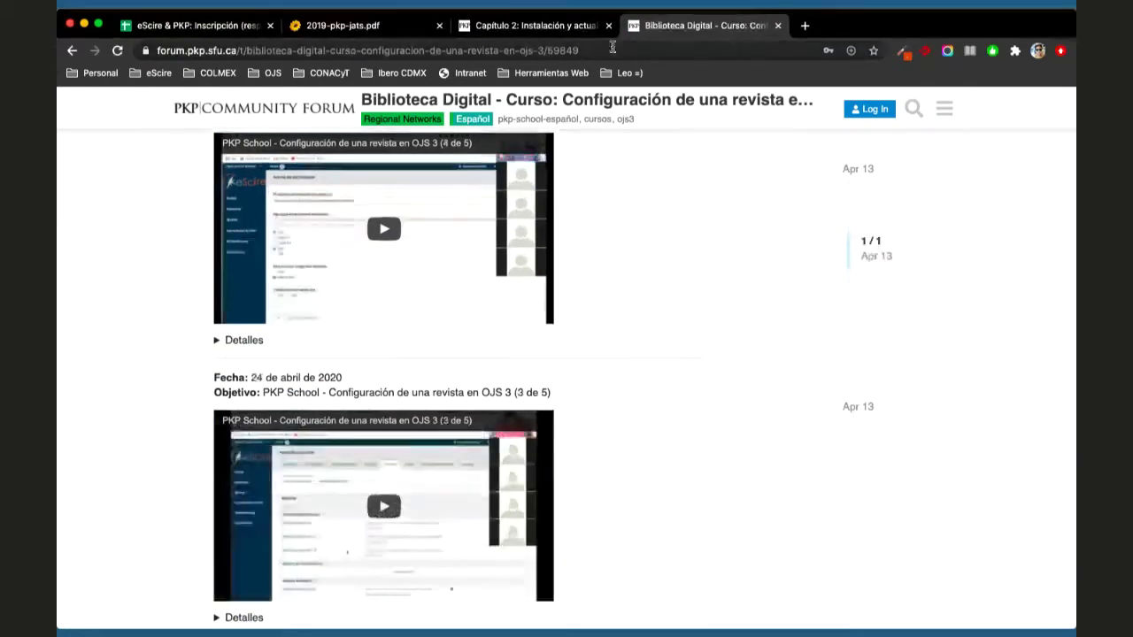
scroll(610, 180, "up", 20)
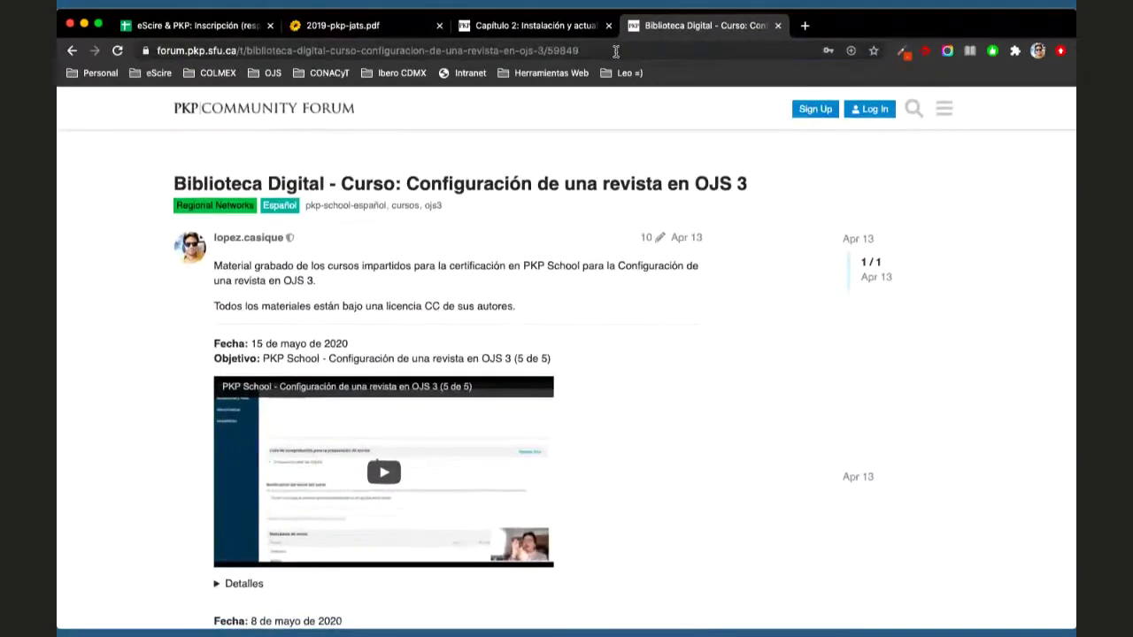
Select the journal configuration topic's full web address, switch to another application and back to the browser, and clear the selection.
left_click(630, 50)
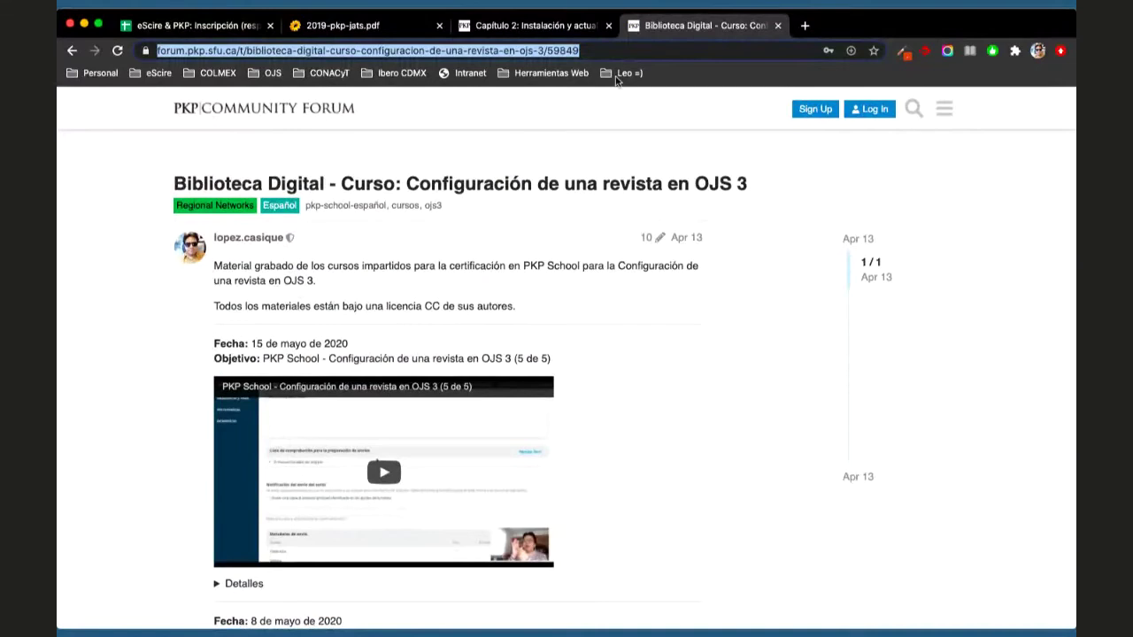
key("super+Tab")
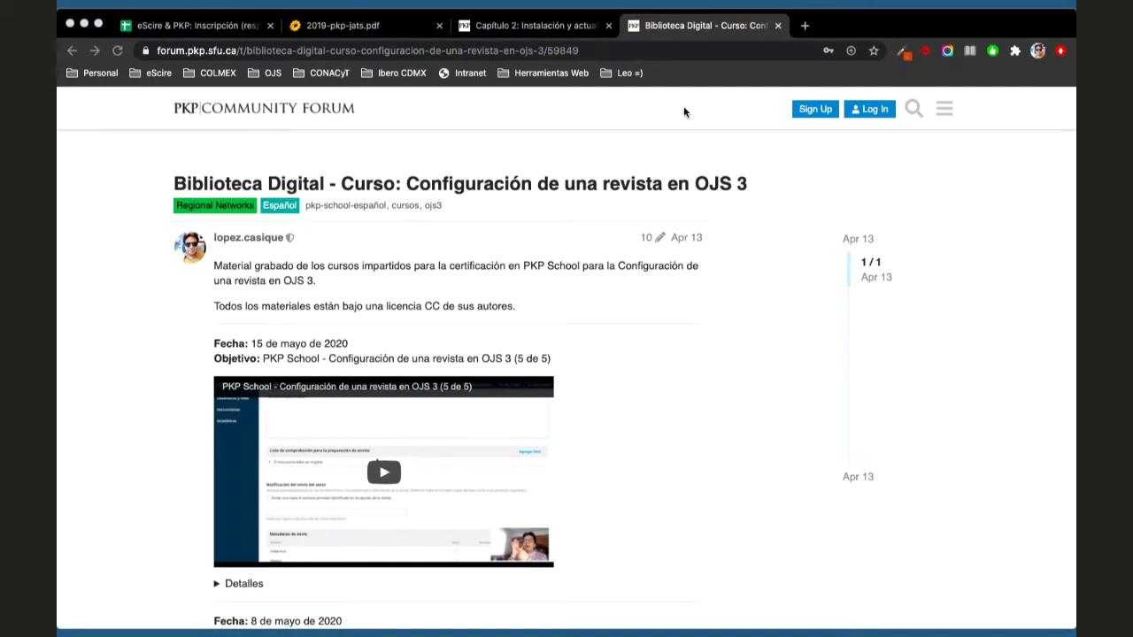
left_click(670, 49)
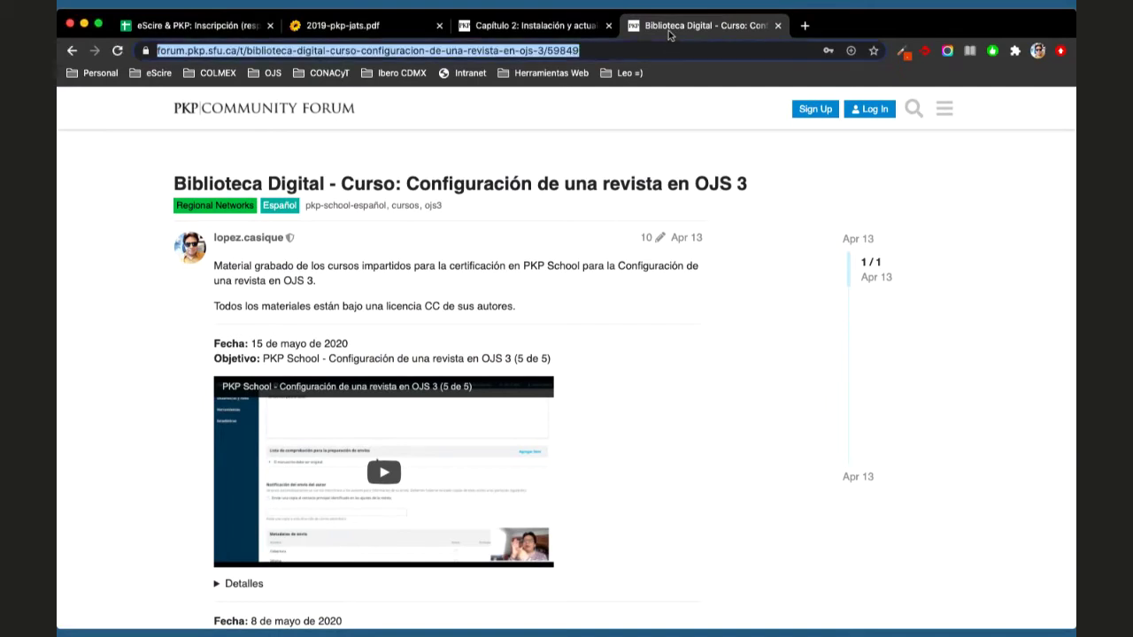
left_click(122, 335)
Return to the Español category and open the topic "Biblioteca Digital - Curso: Flujo de trabajo editorial en OJS 3".
left_click(279, 206)
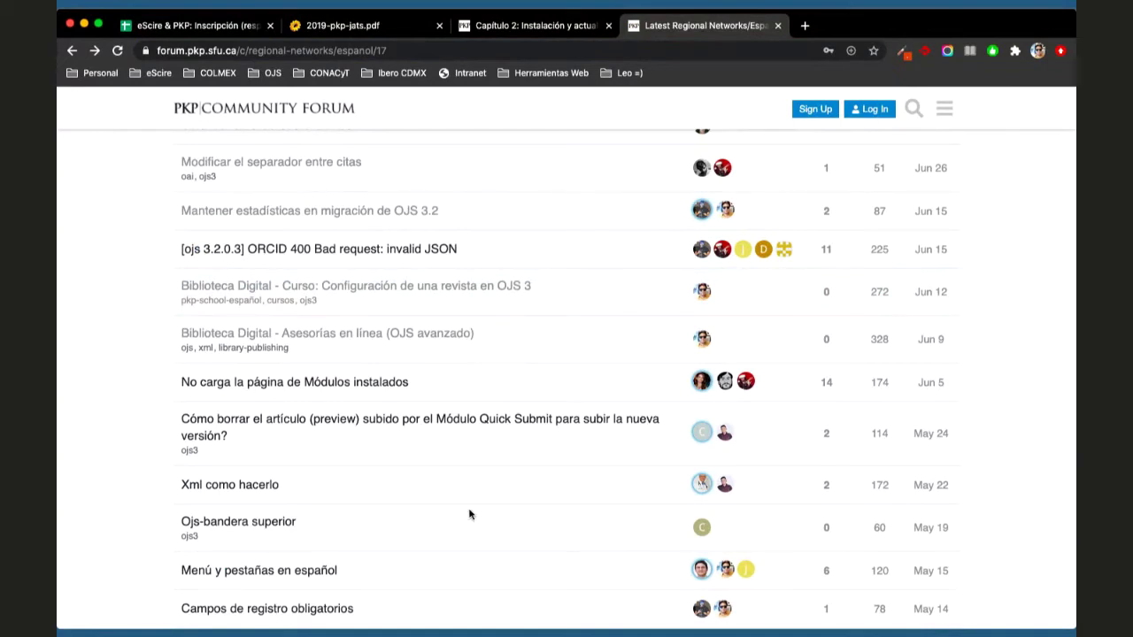
scroll(469, 515, "up", 3)
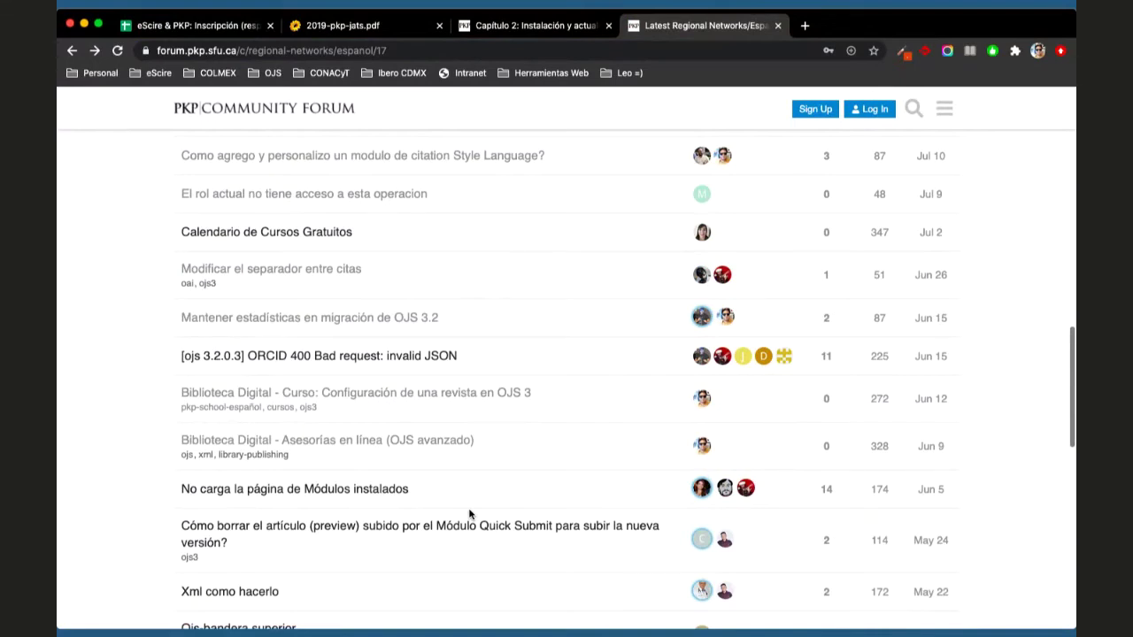
scroll(469, 514, "up", 12)
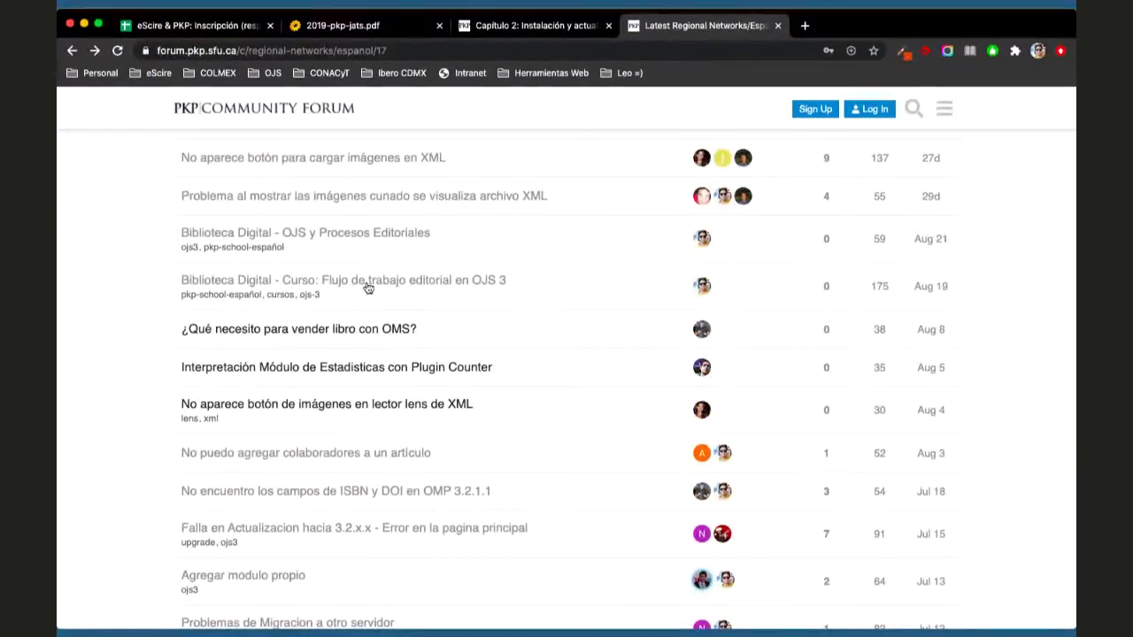
left_click(369, 287)
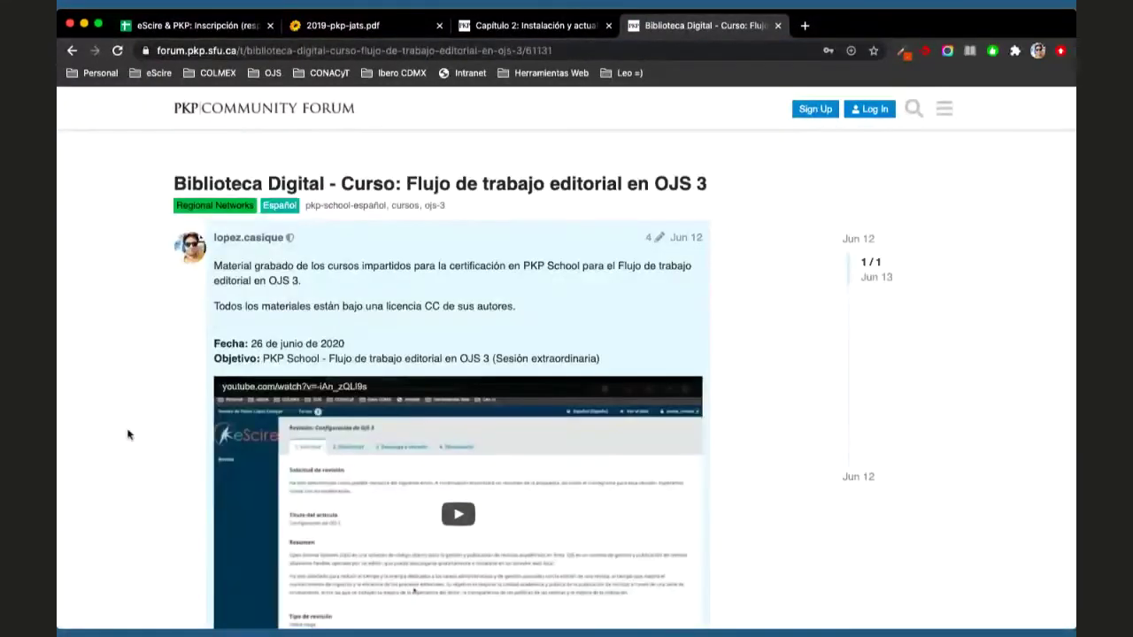
Review the recorded sessions in the editorial workflow course topic down to its end and return to its beginning.
scroll(127, 435, "down", 2)
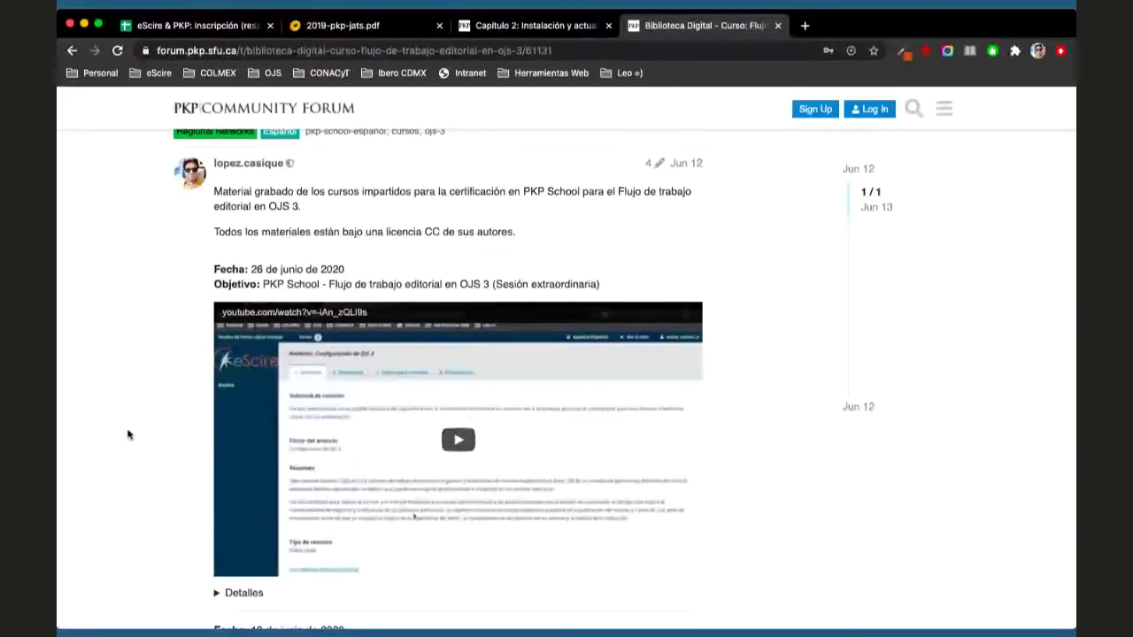
scroll(128, 434, "down", 3)
scroll(128, 433, "down", 10)
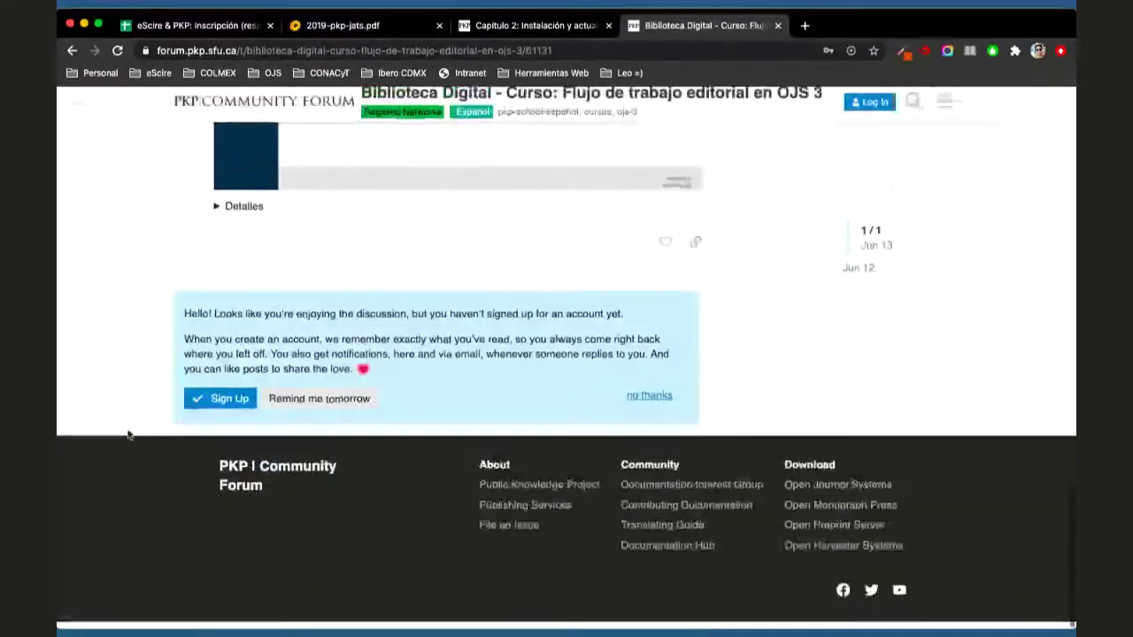
key("Home")
Select the editorial workflow topic's full web address, switch to another application and back to the browser, and clear the selection.
key("super+l")
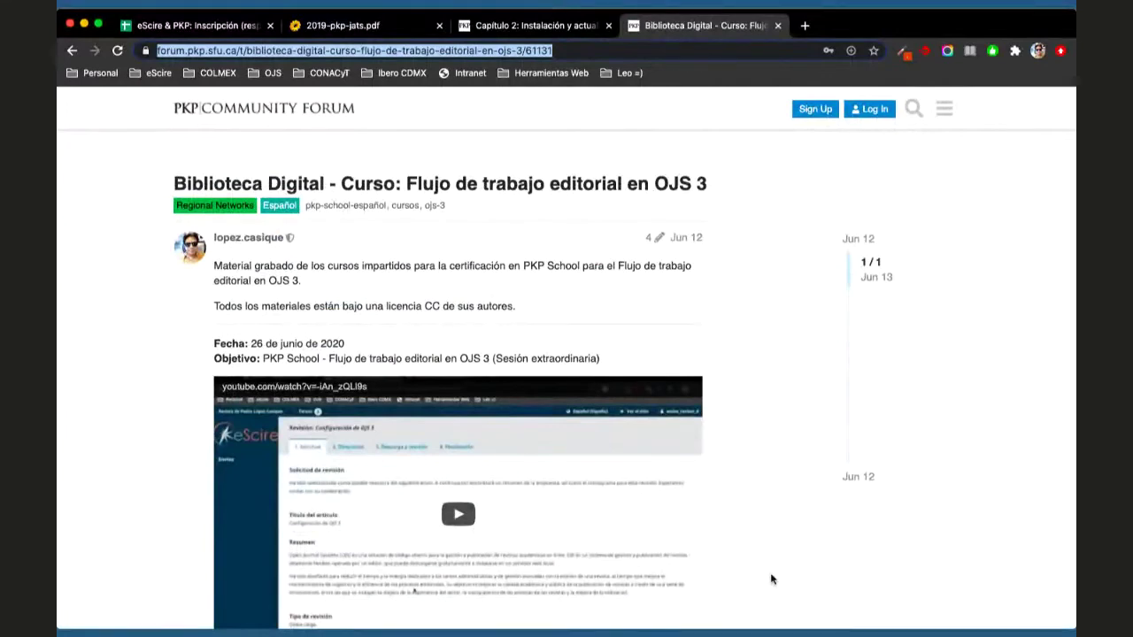
key("super+Tab")
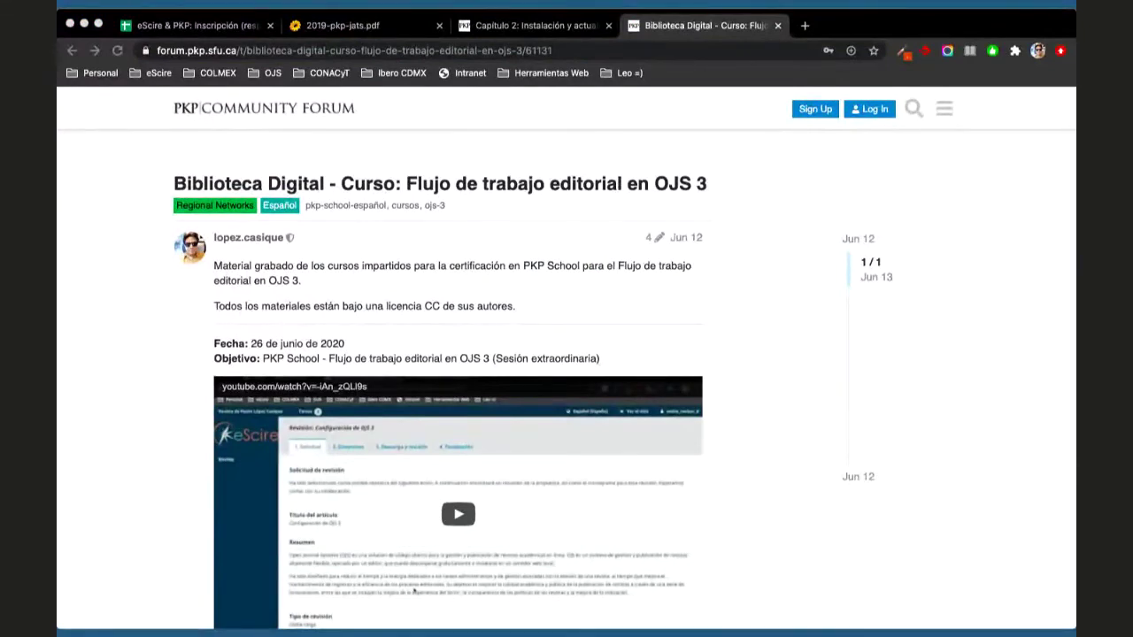
left_click(714, 49)
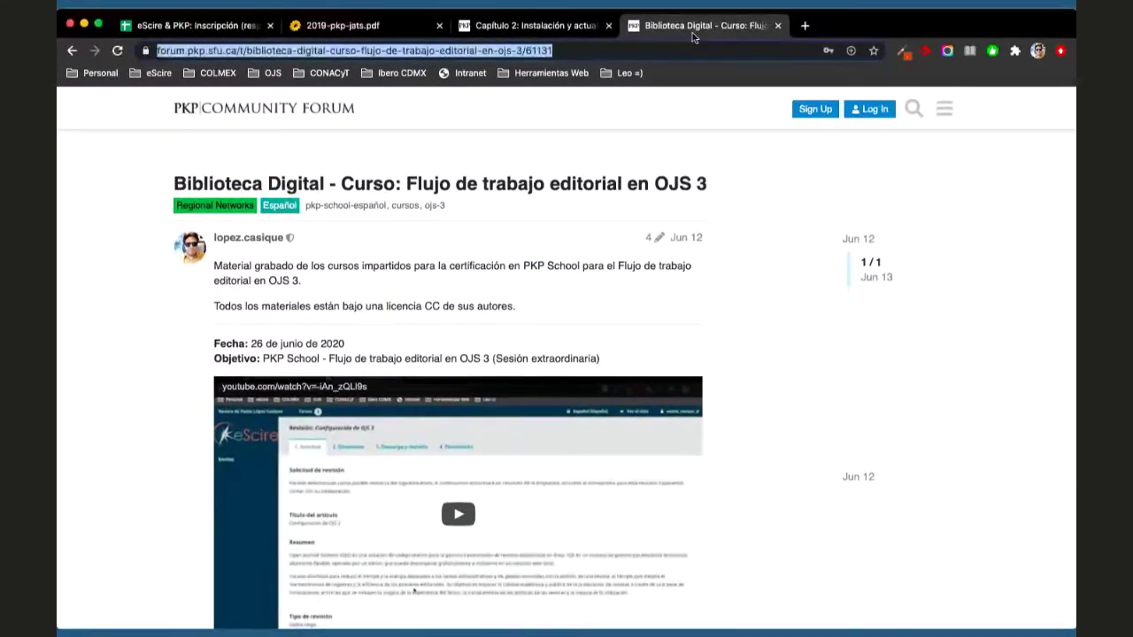
left_click(136, 392)
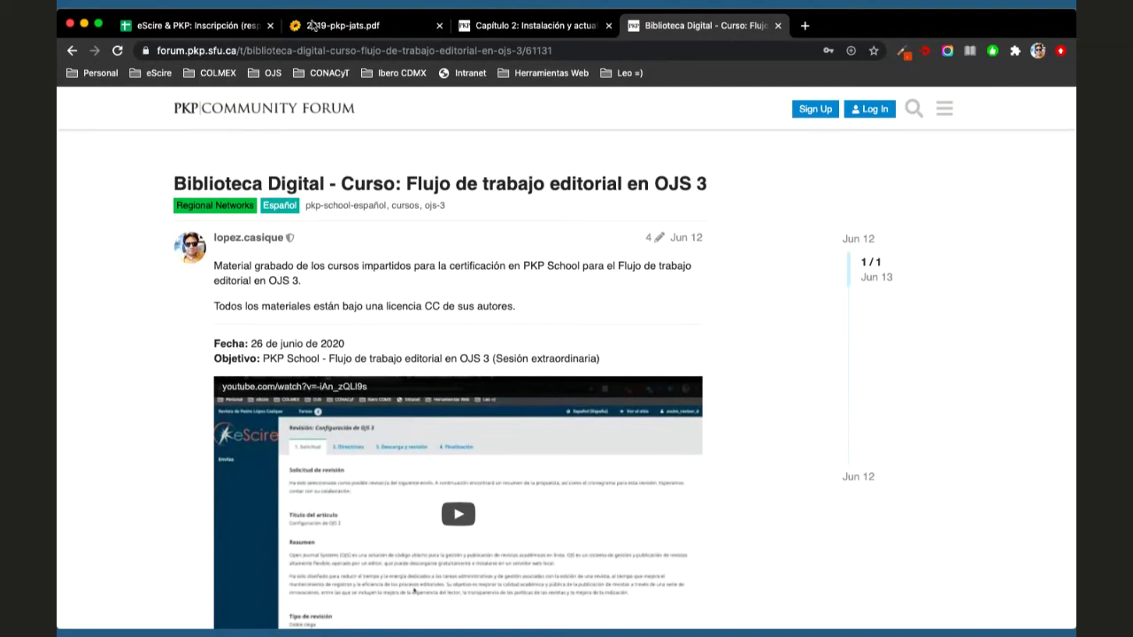
Search the web for "ojs demo" in a new browser tab and open PKP's OJS Demo page.
left_click(509, 25)
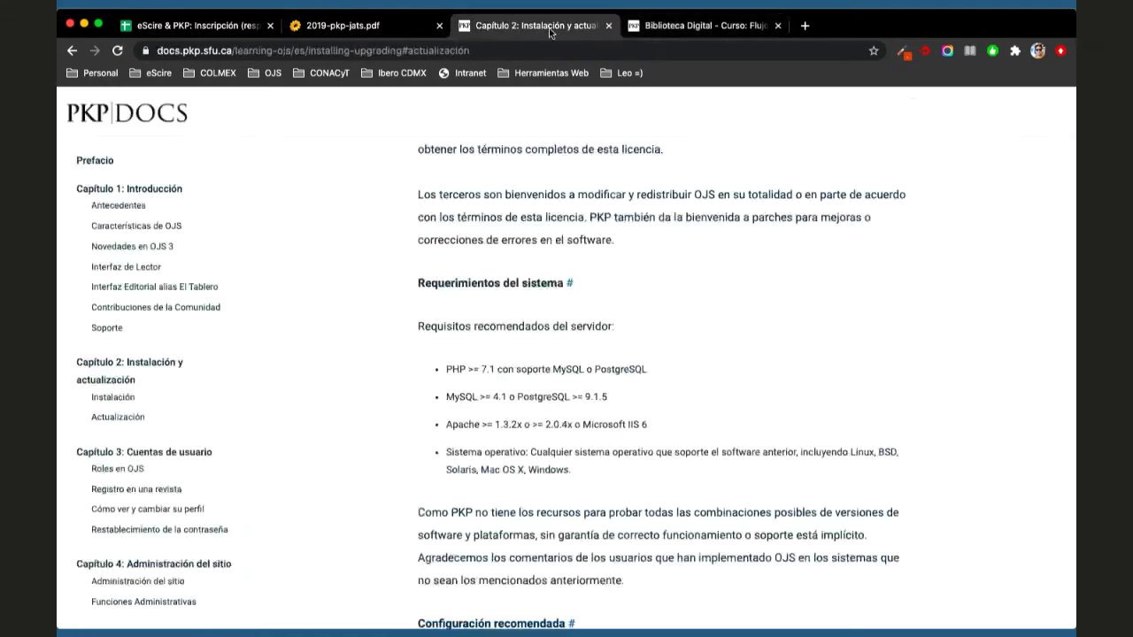
left_click(699, 24)
key("super+t")
type("ojs demo")
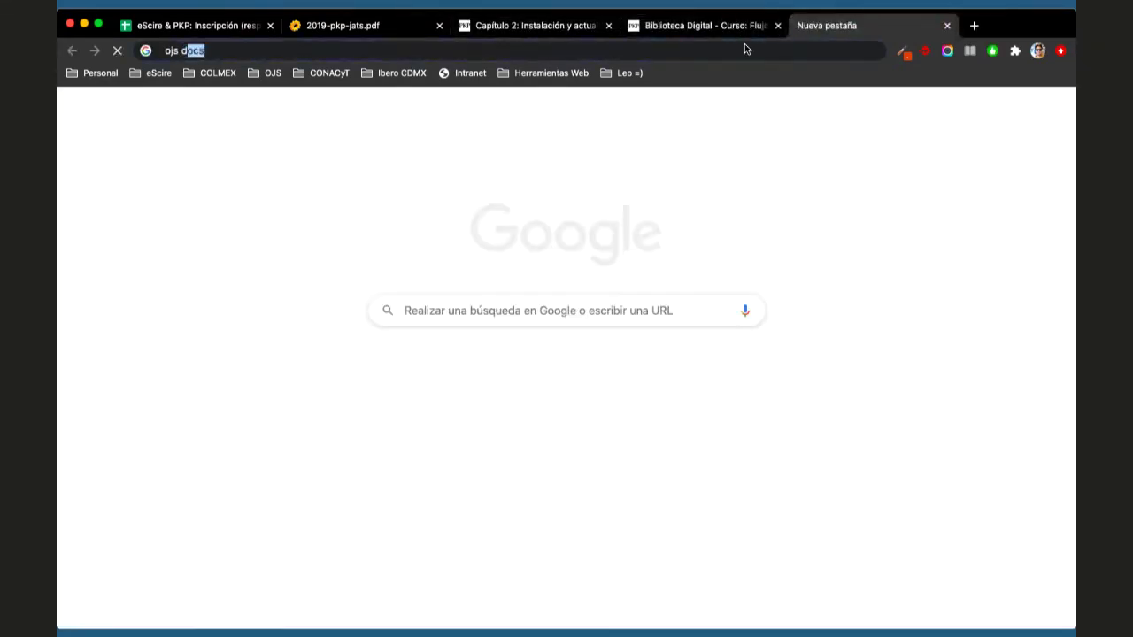
key("Return")
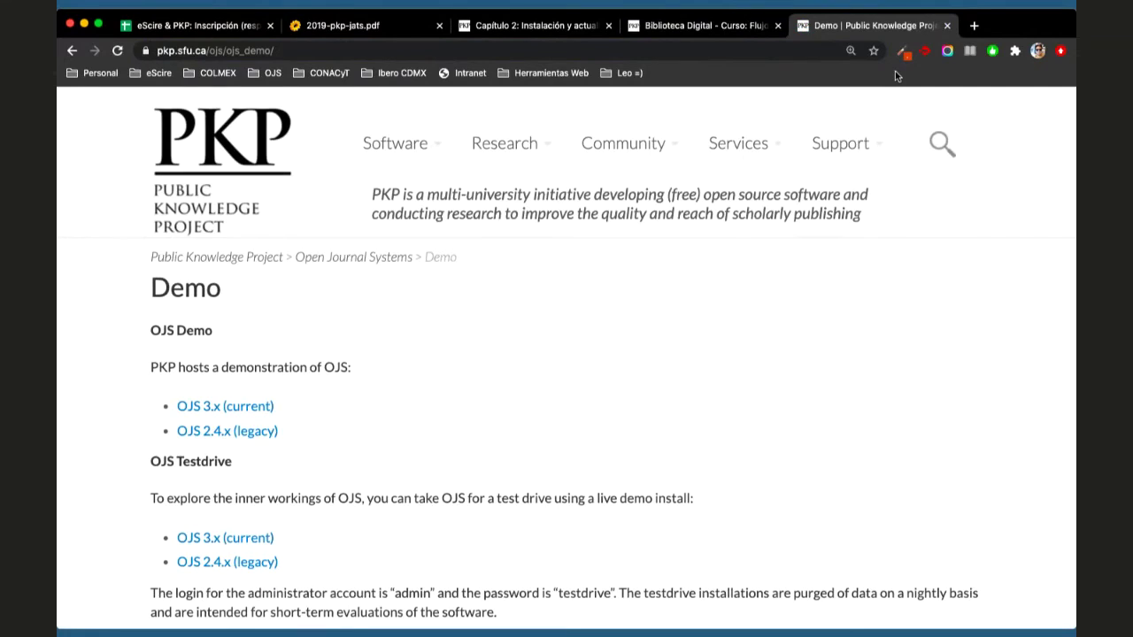
Open the OJS 3.x testdrive journal from the Demo page and go to the admin account's submissions dashboard.
scroll(458, 316, "down", 5)
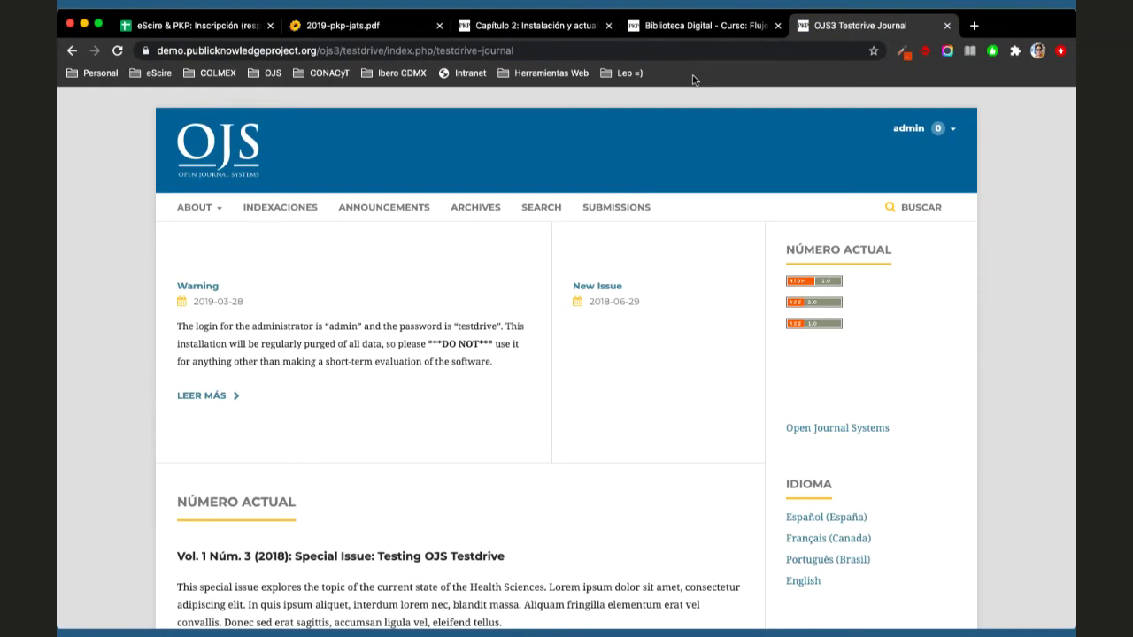
left_click(912, 129)
left_click(903, 151)
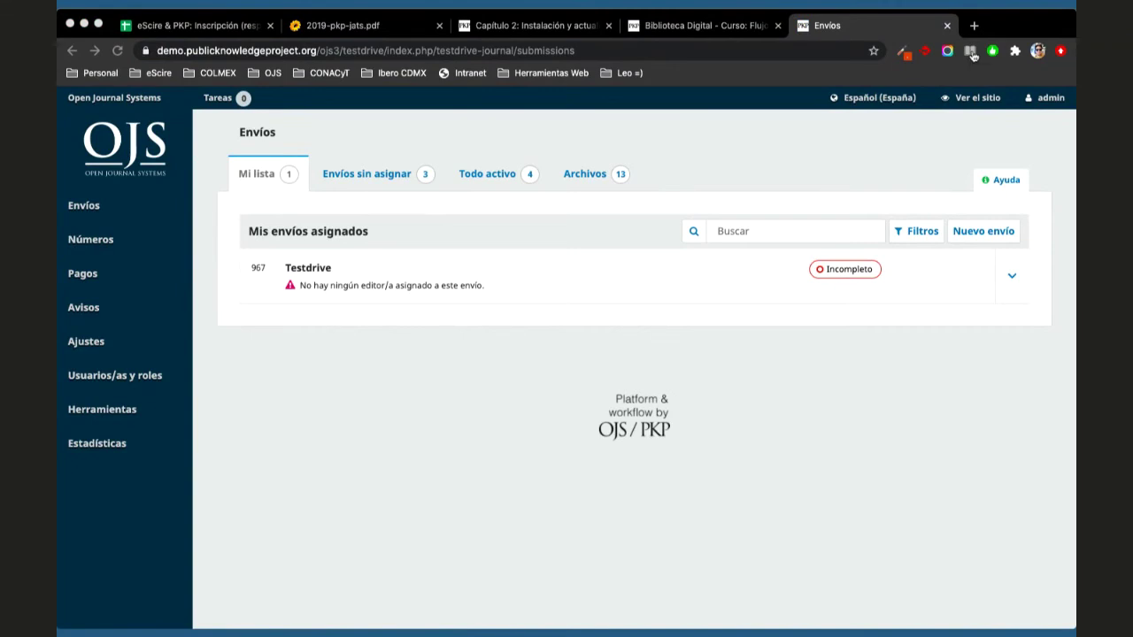
Open the list of installed modules in the testdrive journal's website settings.
left_click(881, 37)
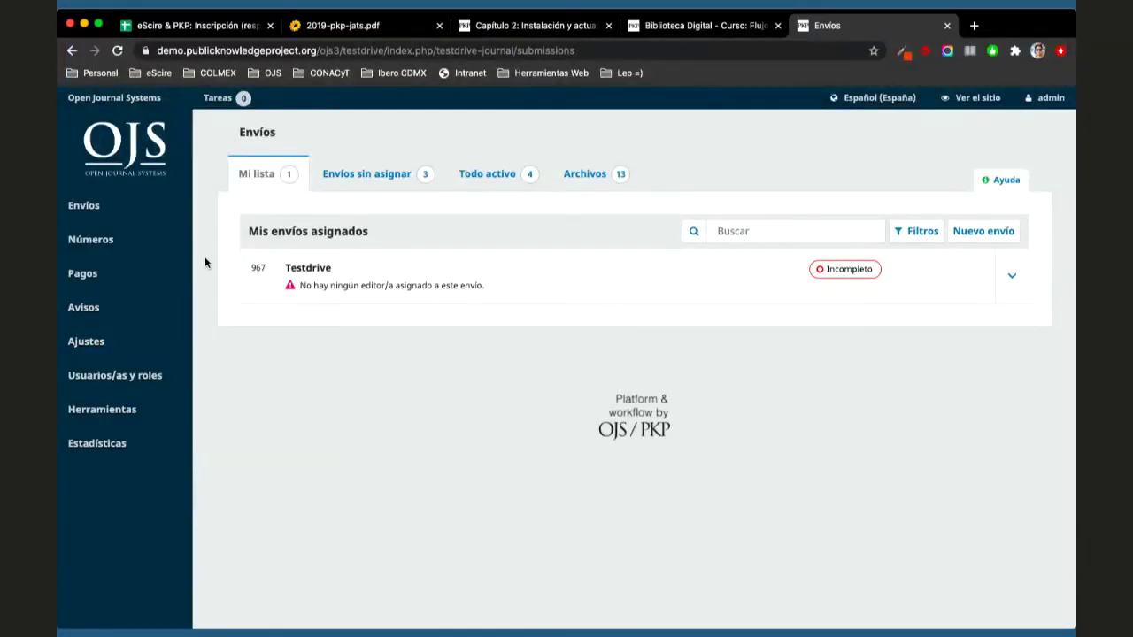
scroll(205, 259, "down", 1)
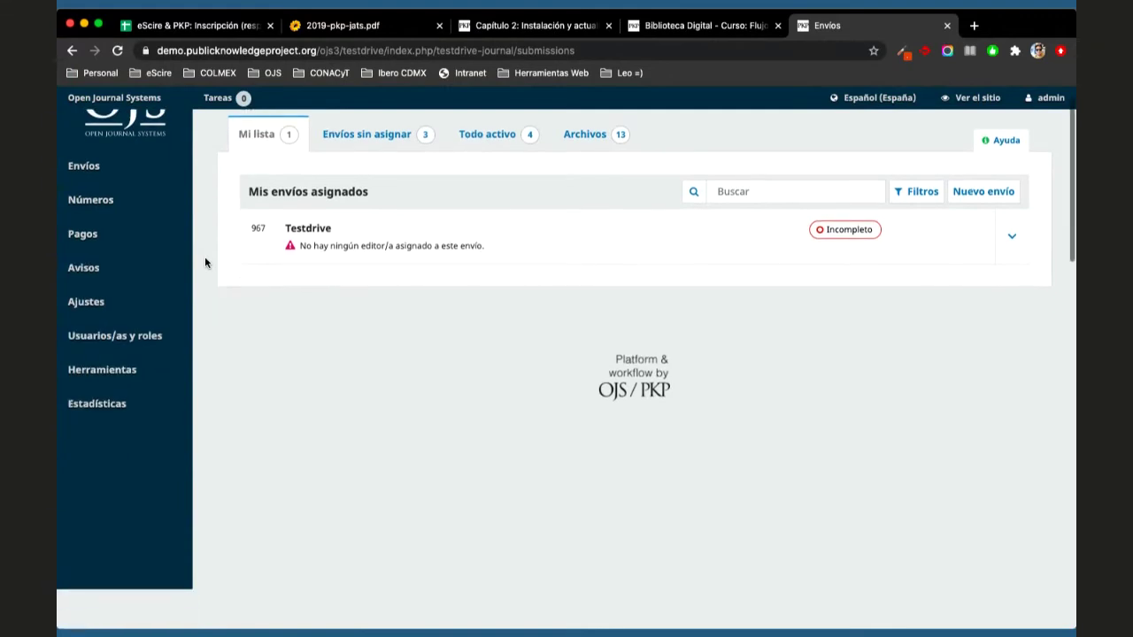
scroll(204, 259, "up", 1)
mouse_move(106, 340)
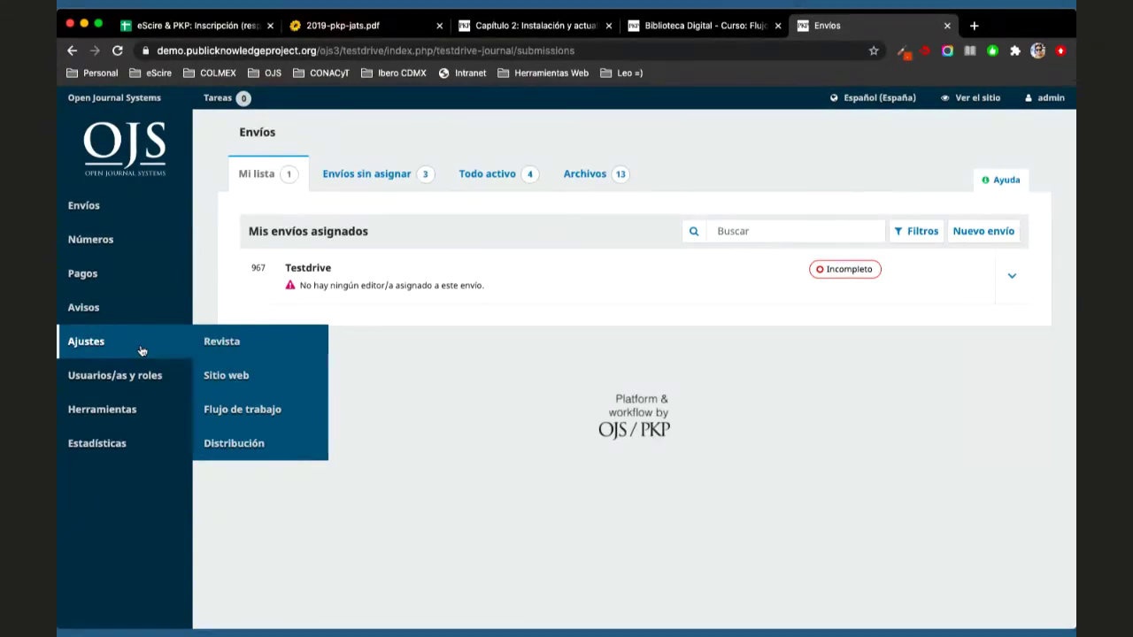
left_click(253, 376)
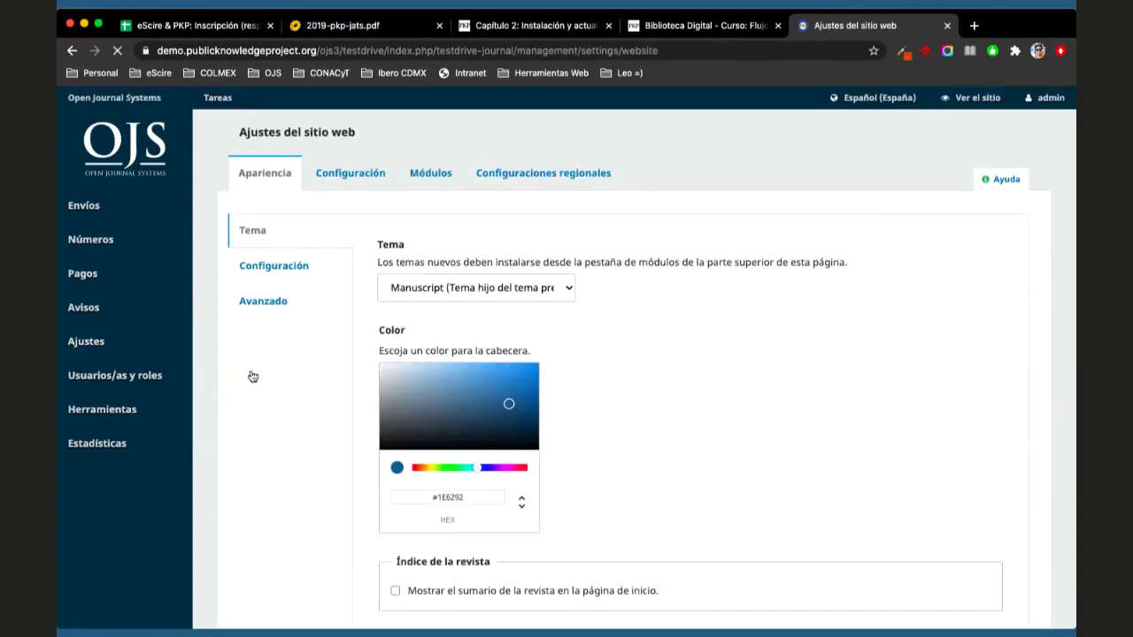
left_click(425, 176)
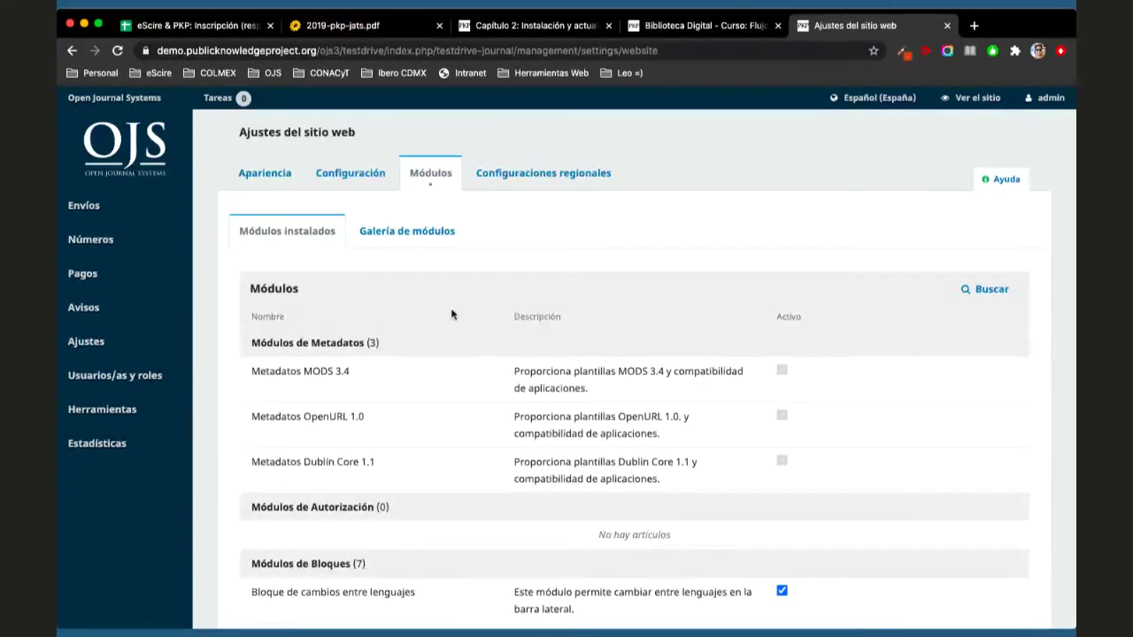
Find "orcid" in the installed modules and activate the ORCID profile module.
scroll(451, 314, "down", 2)
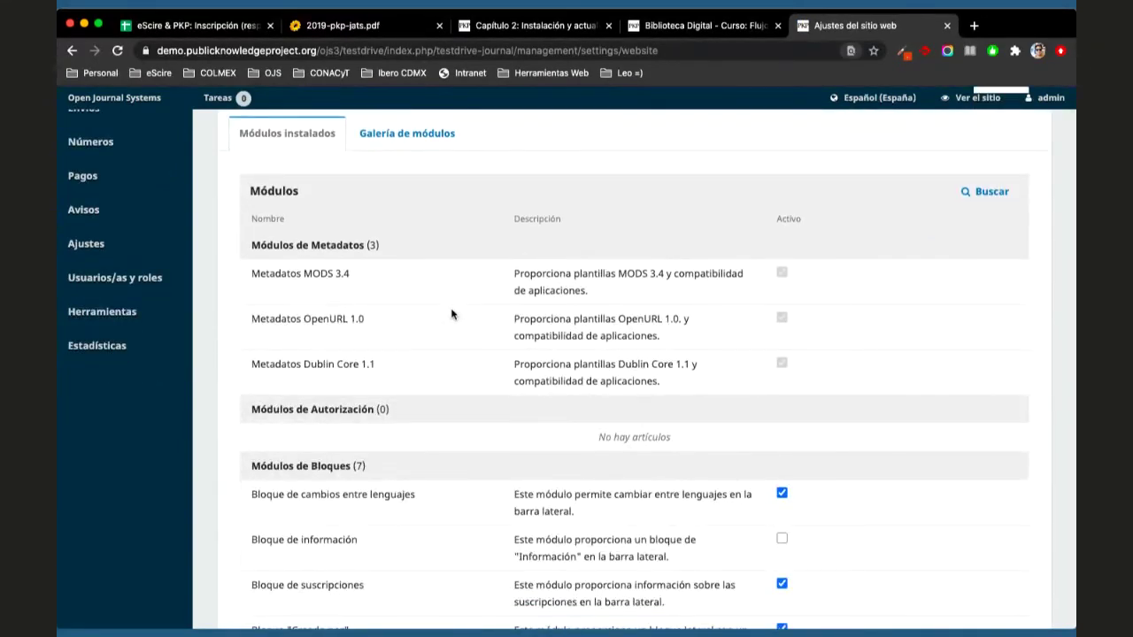
type("orcid")
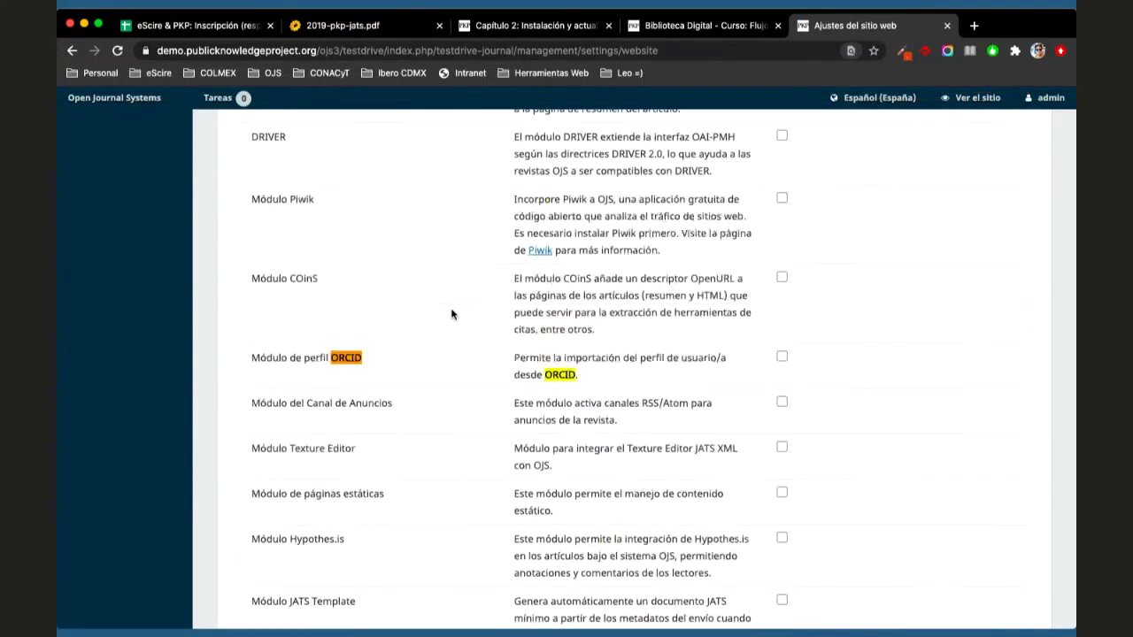
scroll(451, 314, "down", 1)
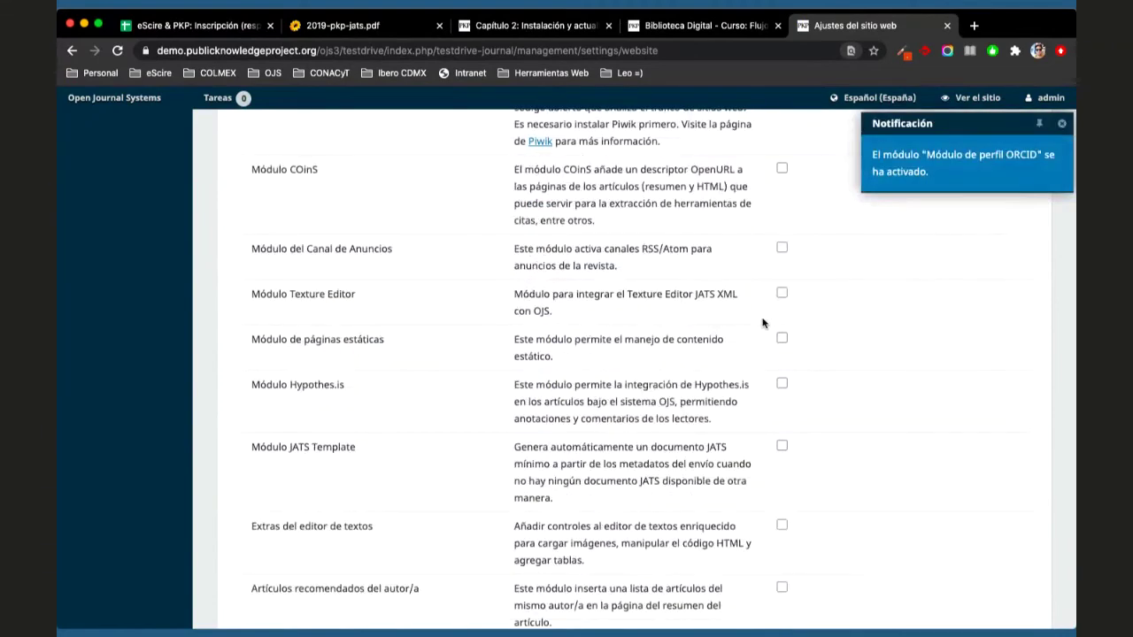
scroll(763, 324, "down", 5)
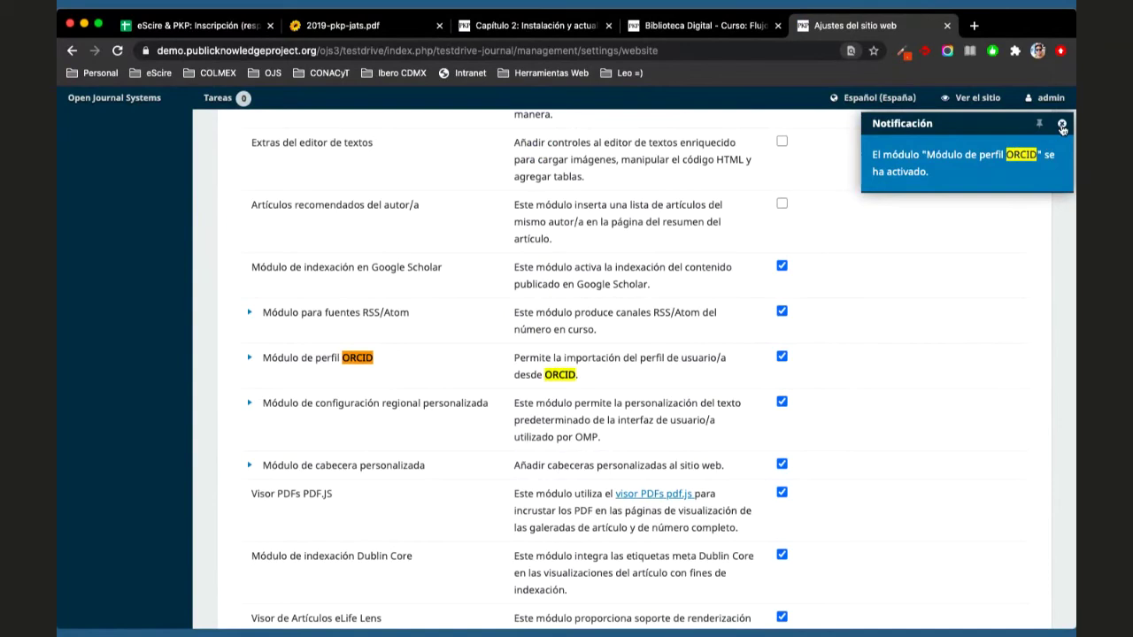
Deactivate the ORCID profile module and locate its entry in the modules list again.
left_click(781, 358)
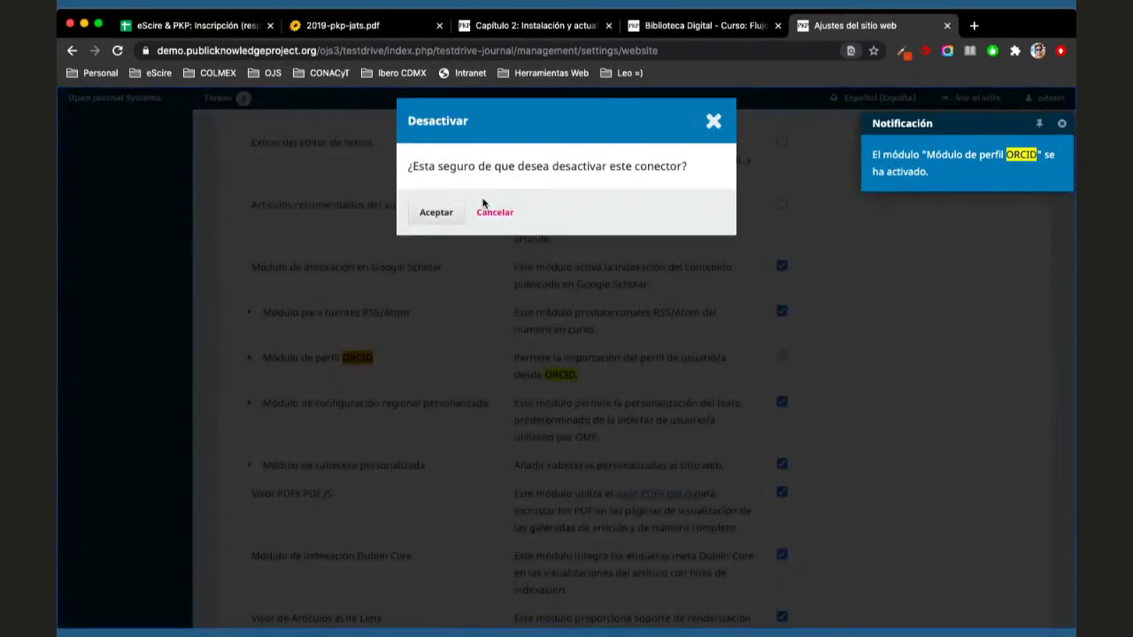
left_click(435, 215)
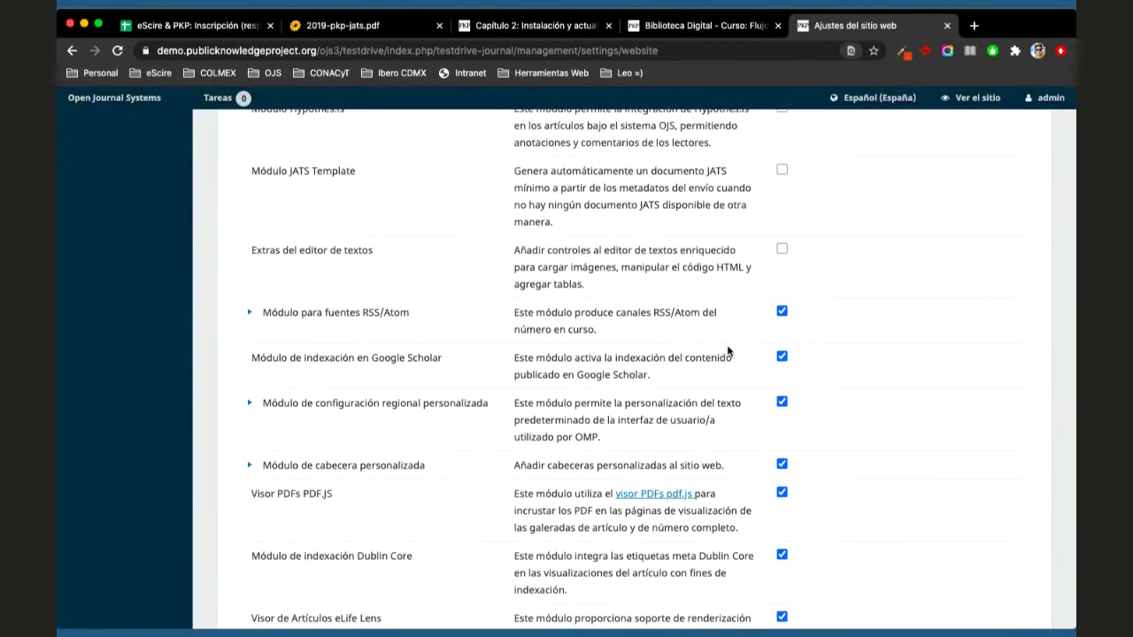
key("Return")
key("Return")
key("Return")
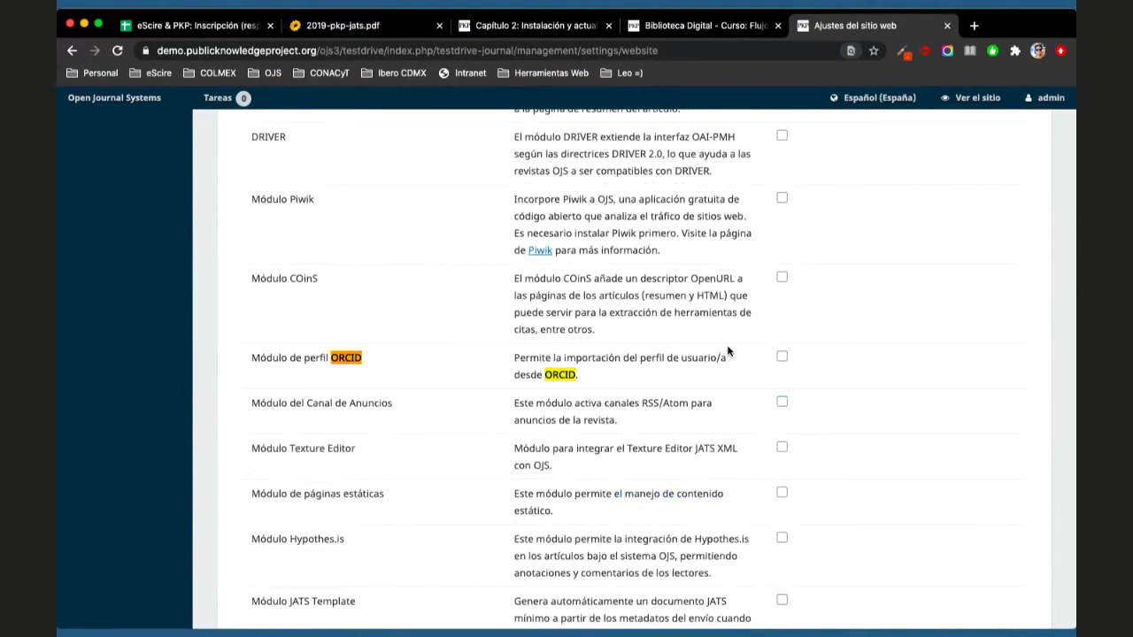
key("Return")
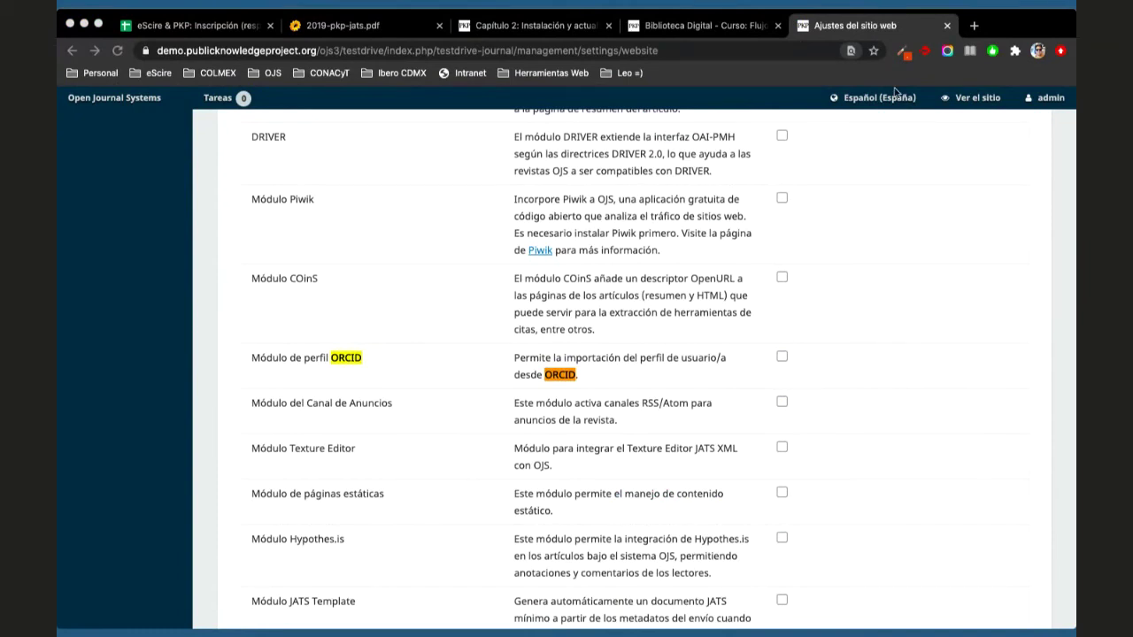
Check the editorial workflow forum topic, return to the website settings and clear the ORCID search on the page.
left_click(743, 27)
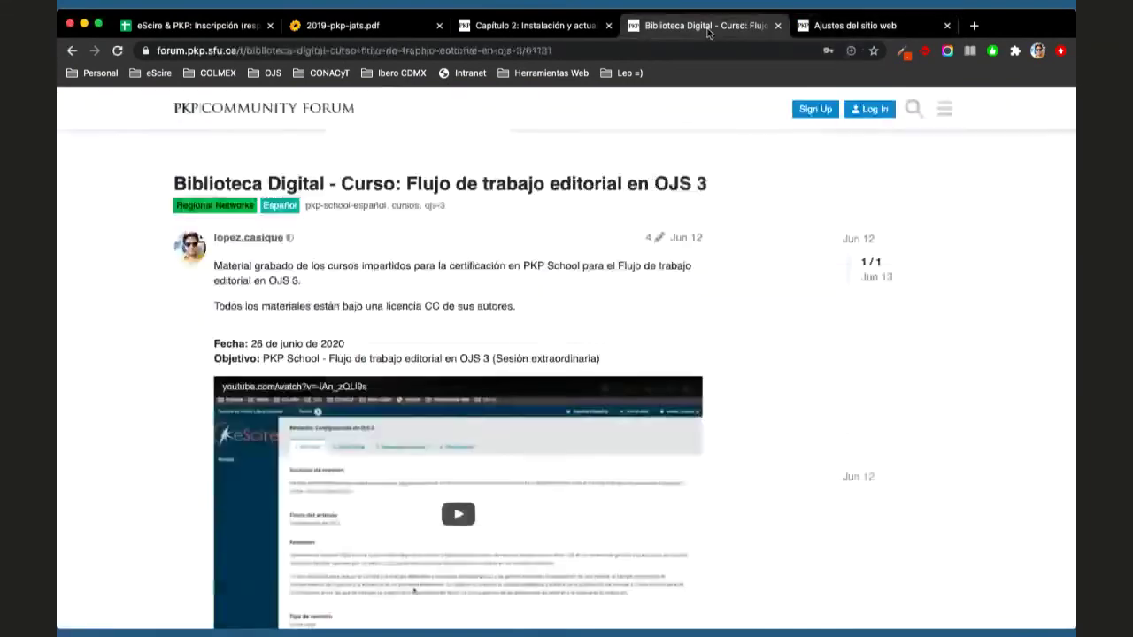
left_click(846, 26)
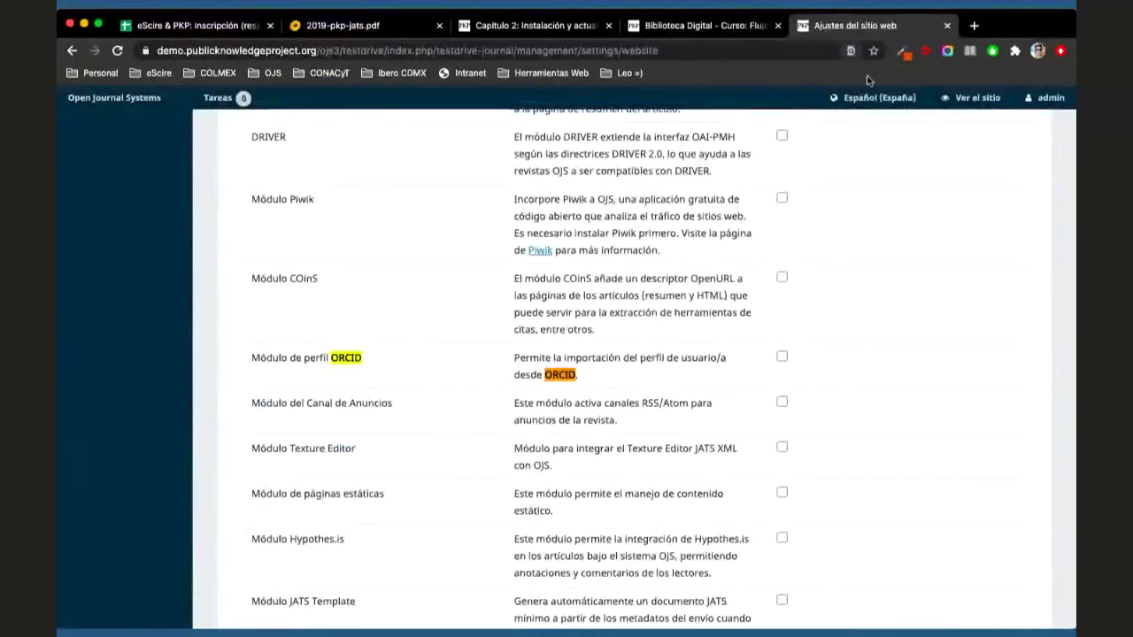
key("Escape")
left_click(891, 344)
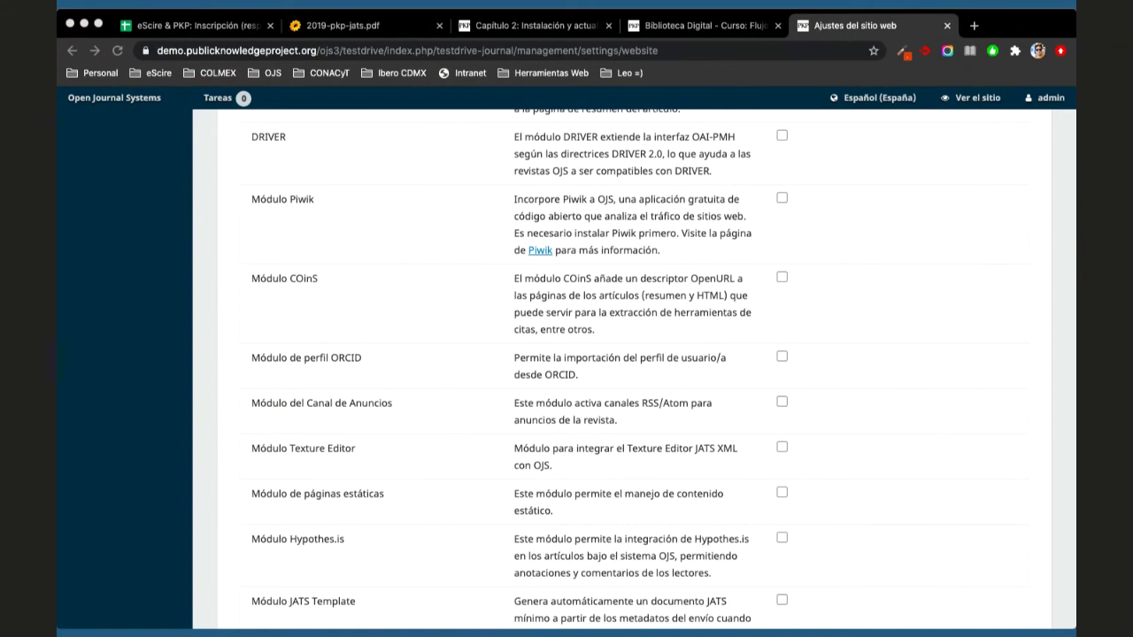
Search YouTube for "escire" in a new browser tab and open the eScire channel's full video list.
left_click(911, 29)
left_click(972, 27)
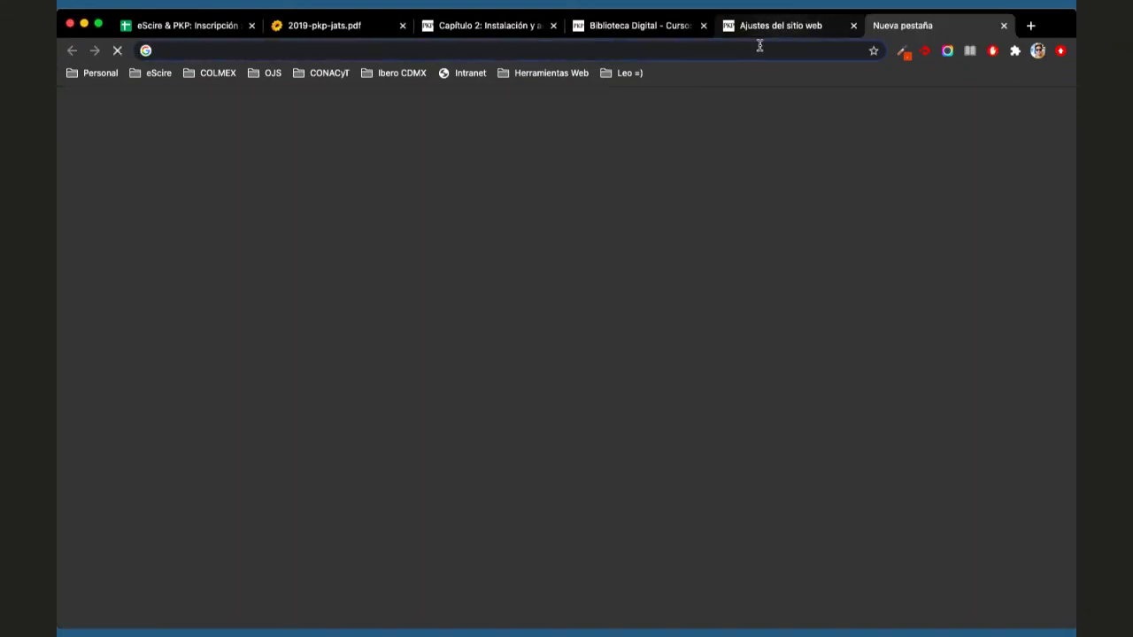
type("youtube.com")
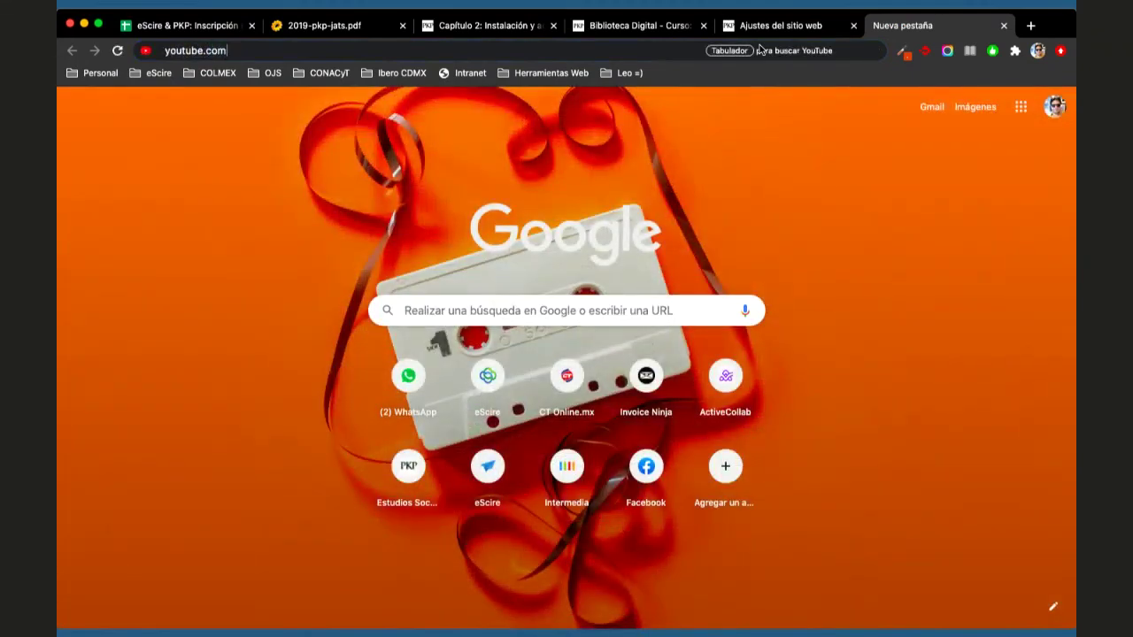
key("Down")
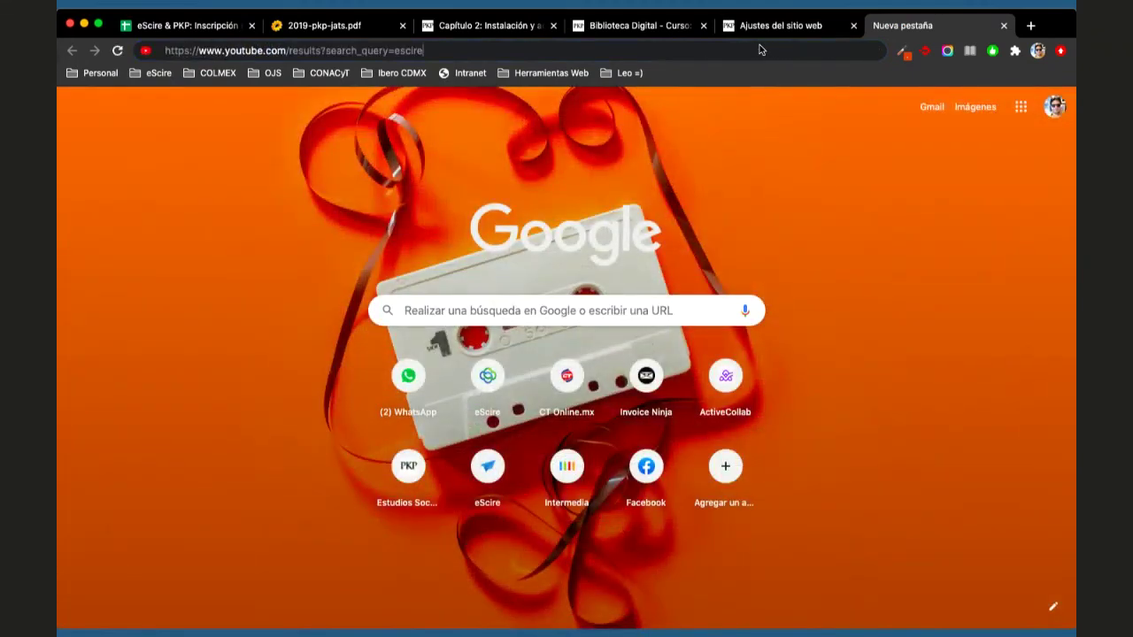
key("Return")
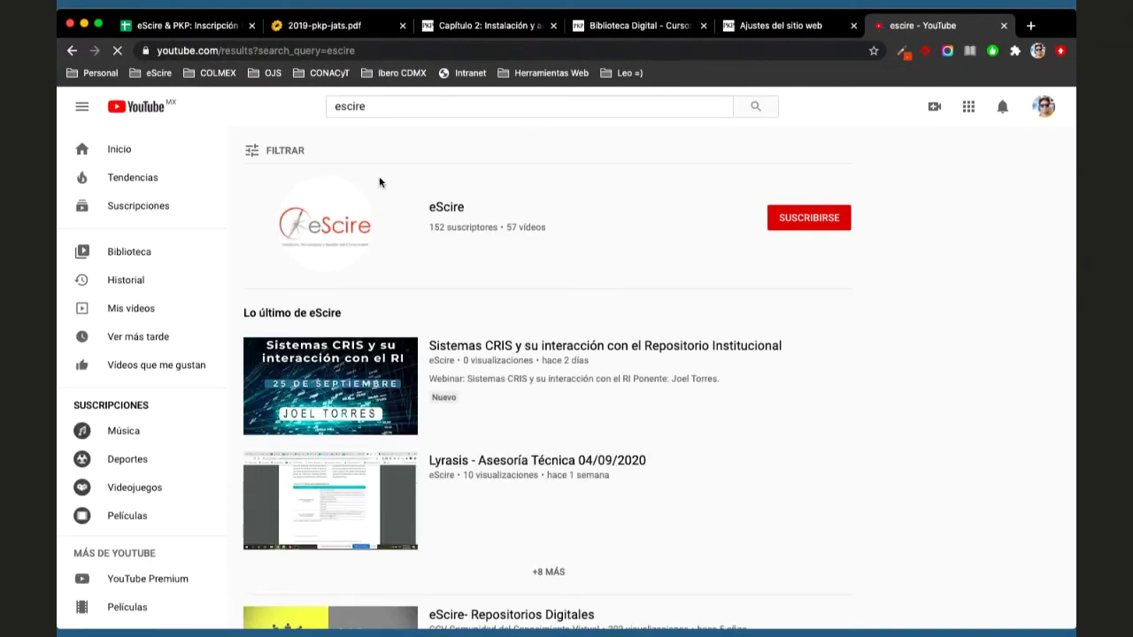
left_click(354, 212)
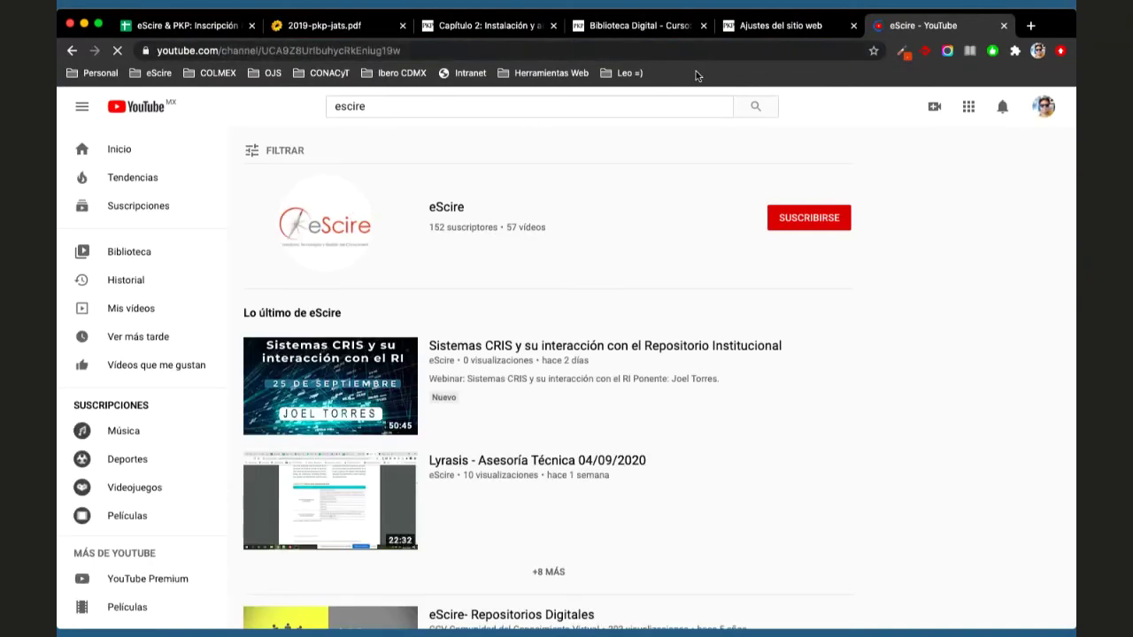
scroll(591, 310, "down", 2)
scroll(590, 310, "down", 3)
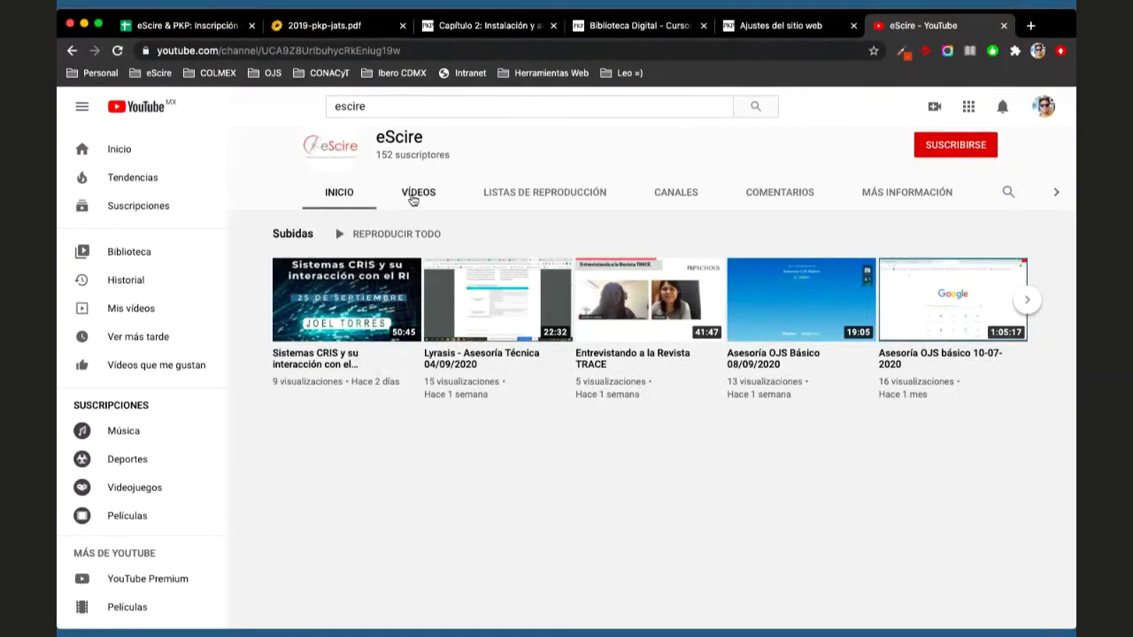
left_click(413, 198)
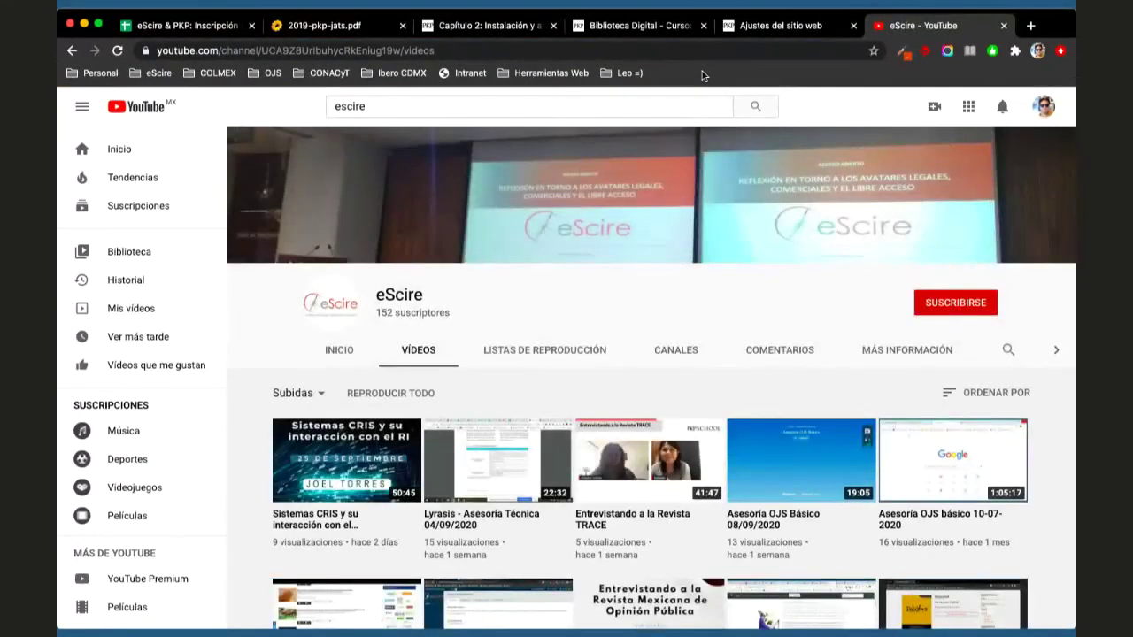
Find the EFRIU video on five aspects of migrating to OJS 3 among the channel's uploads, open it and select its web address.
scroll(624, 329, "down", 1)
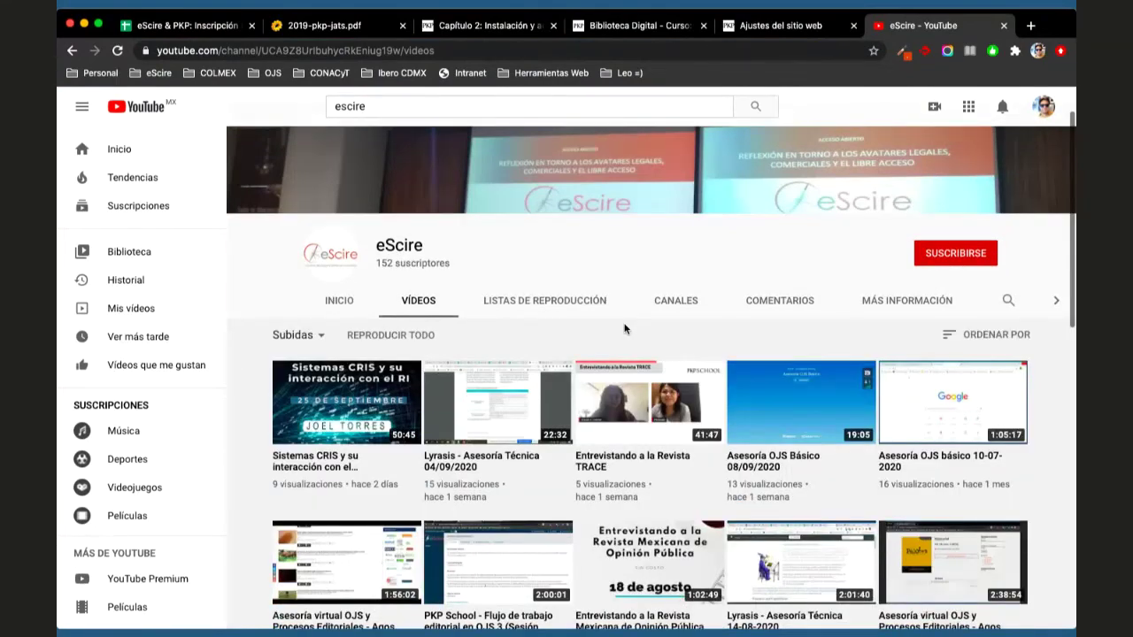
scroll(624, 329, "down", 5)
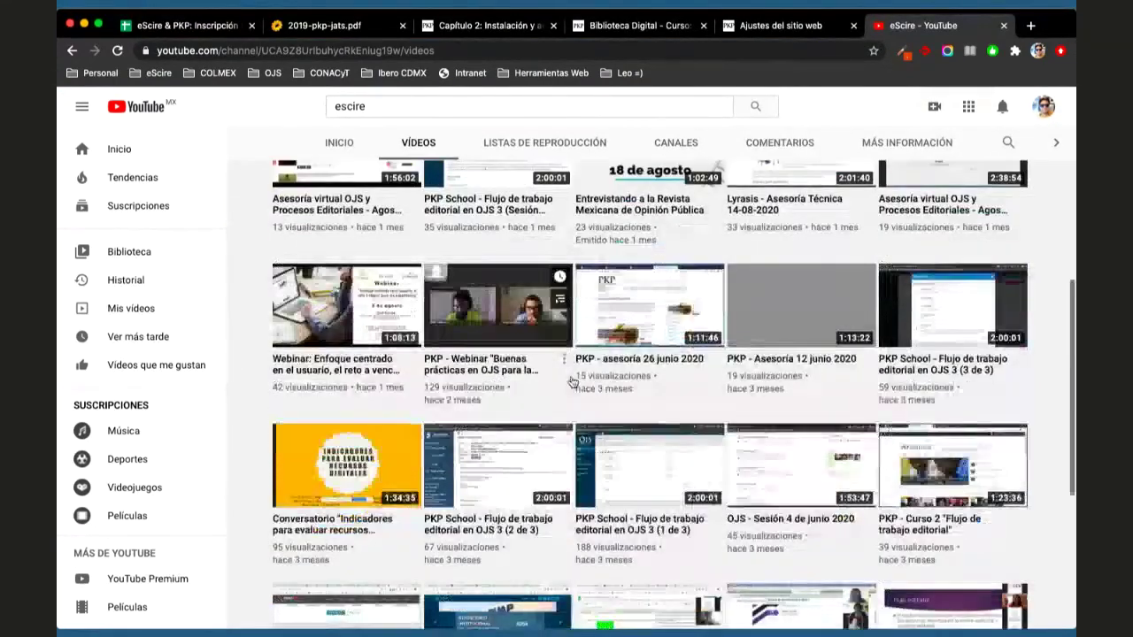
scroll(571, 383, "down", 1)
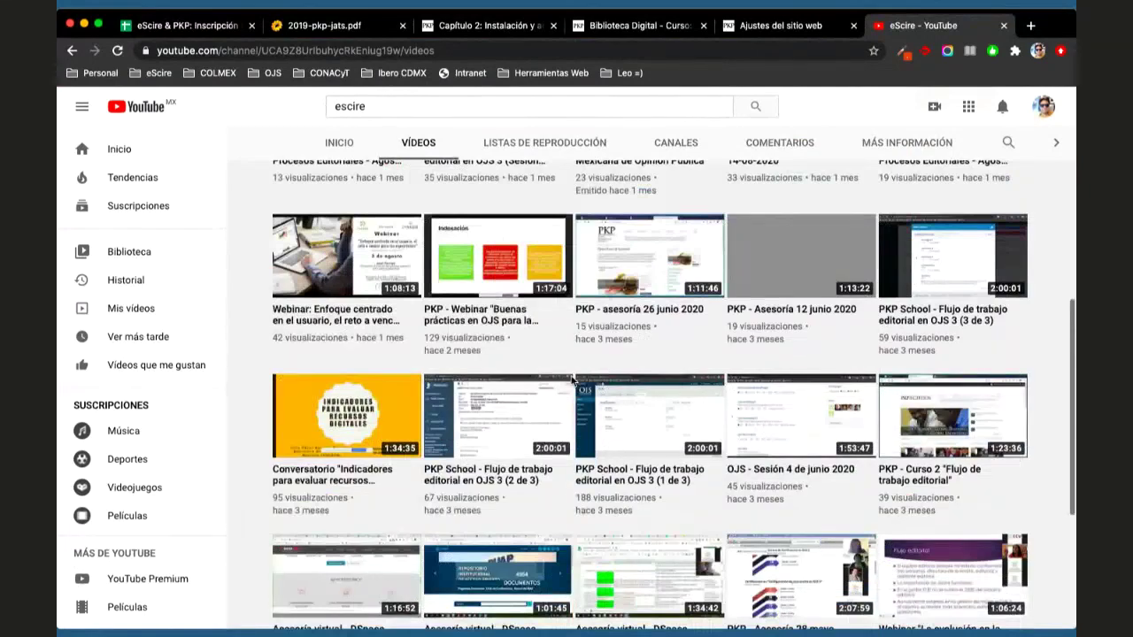
scroll(571, 381, "down", 8)
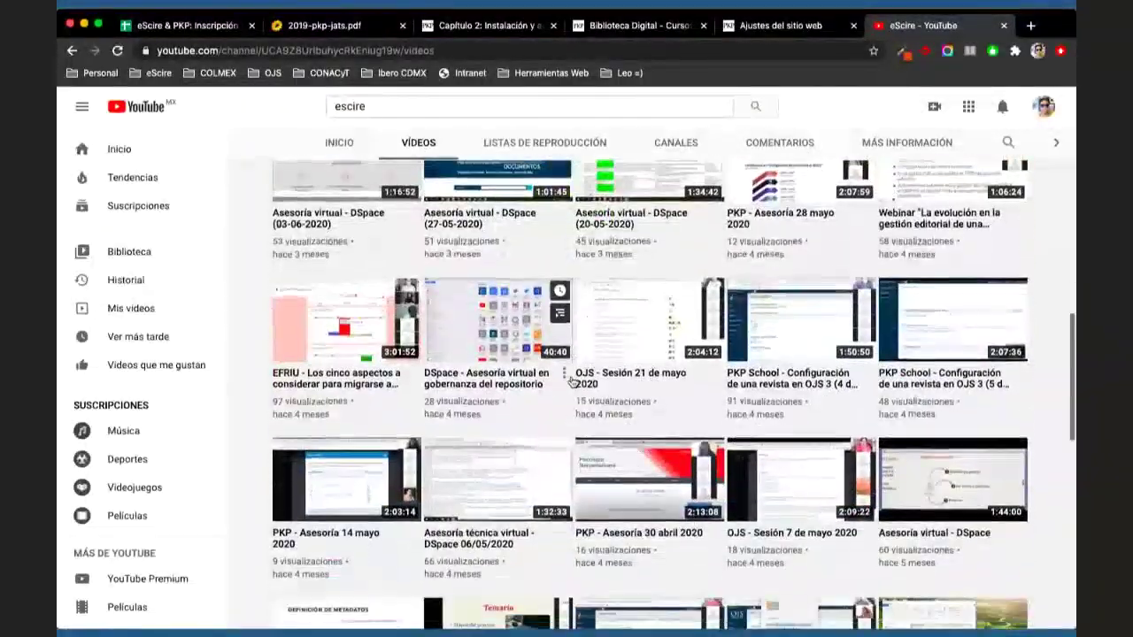
scroll(571, 381, "down", 3)
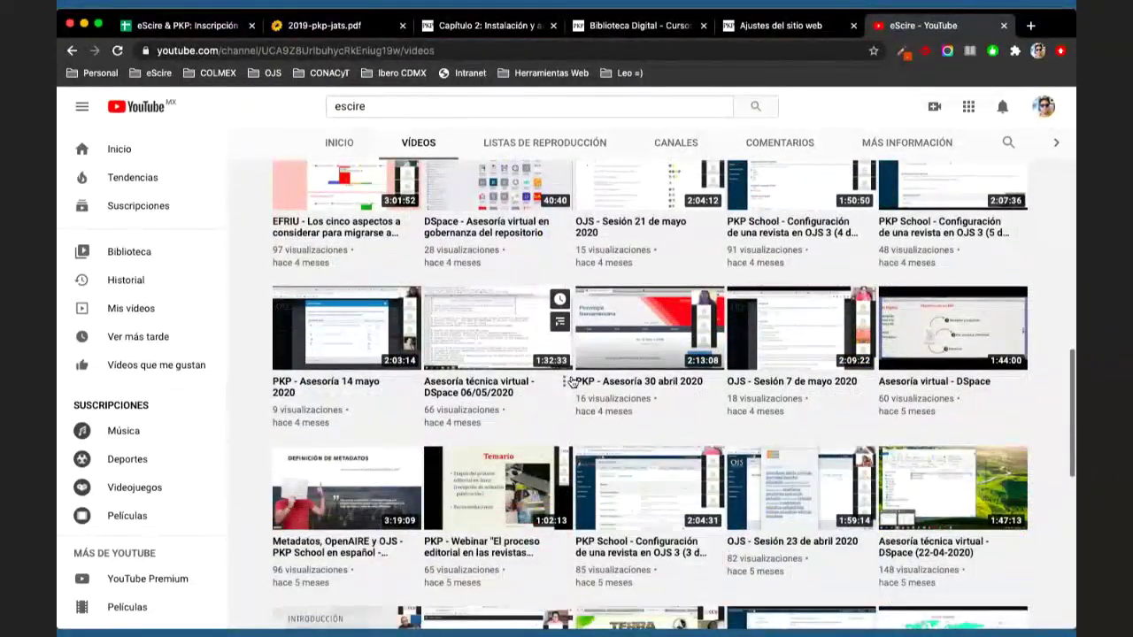
scroll(571, 381, "down", 6)
scroll(568, 376, "down", 5)
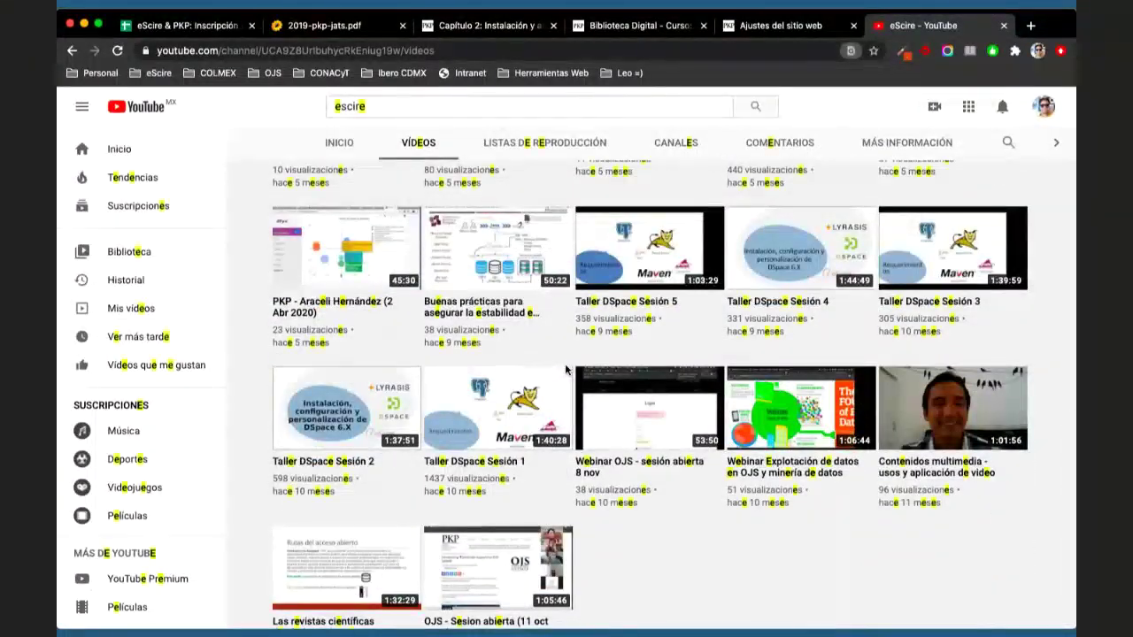
scroll(567, 370, "up", 10)
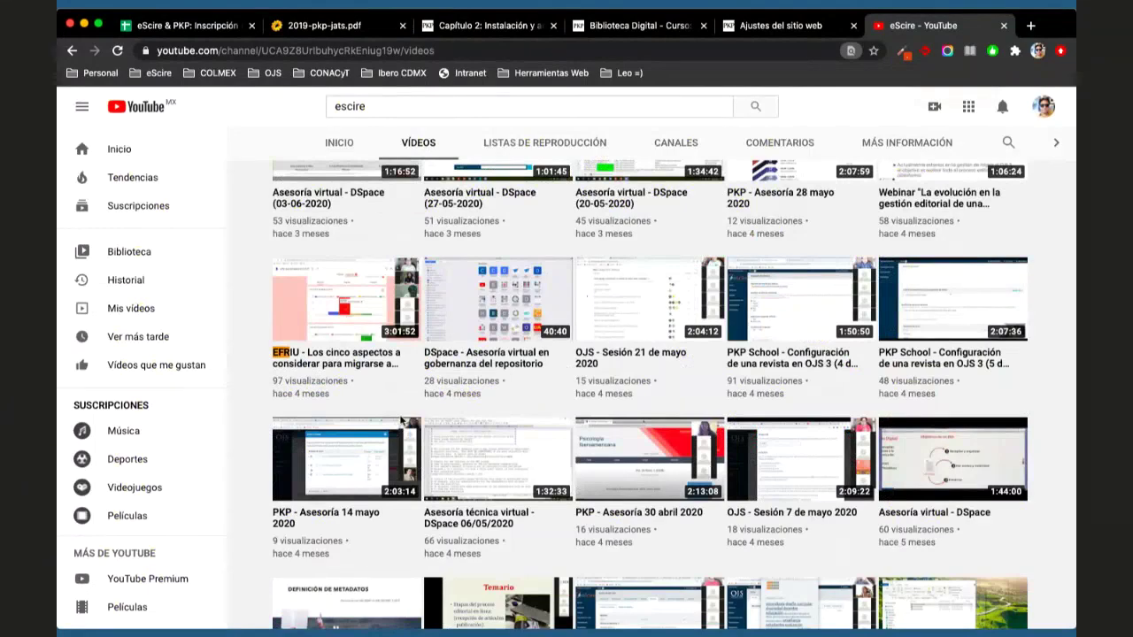
left_click(399, 297)
left_click(459, 47)
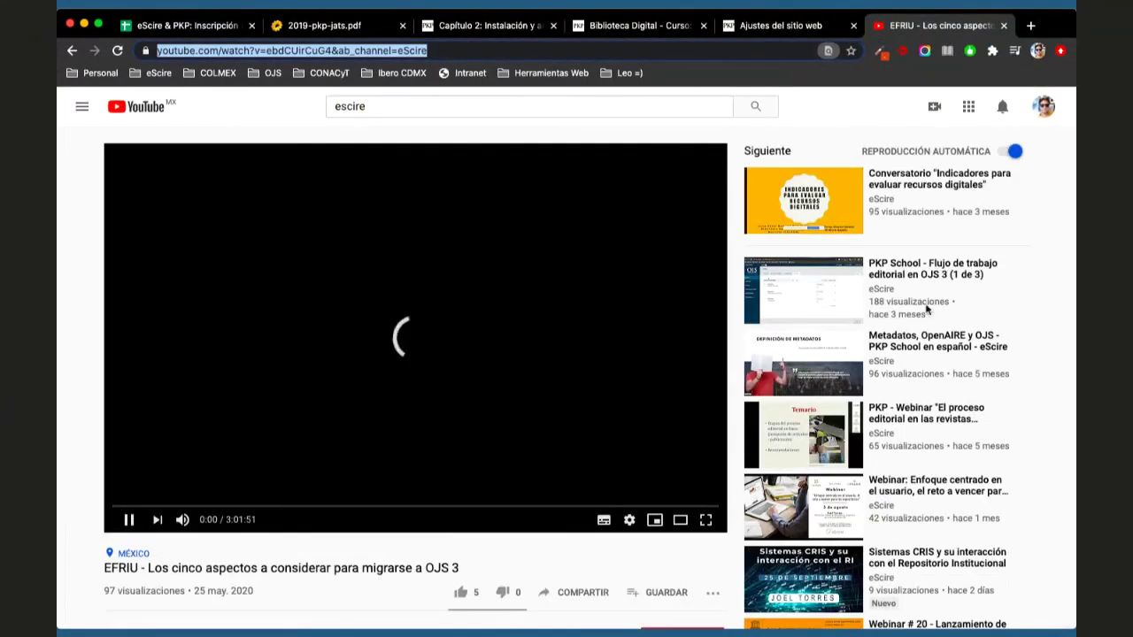
Mute the EFRIU video, sample it at about 34 minutes, 51 minutes and 2:14, and pause it at about 1:57:29.
left_click(181, 521)
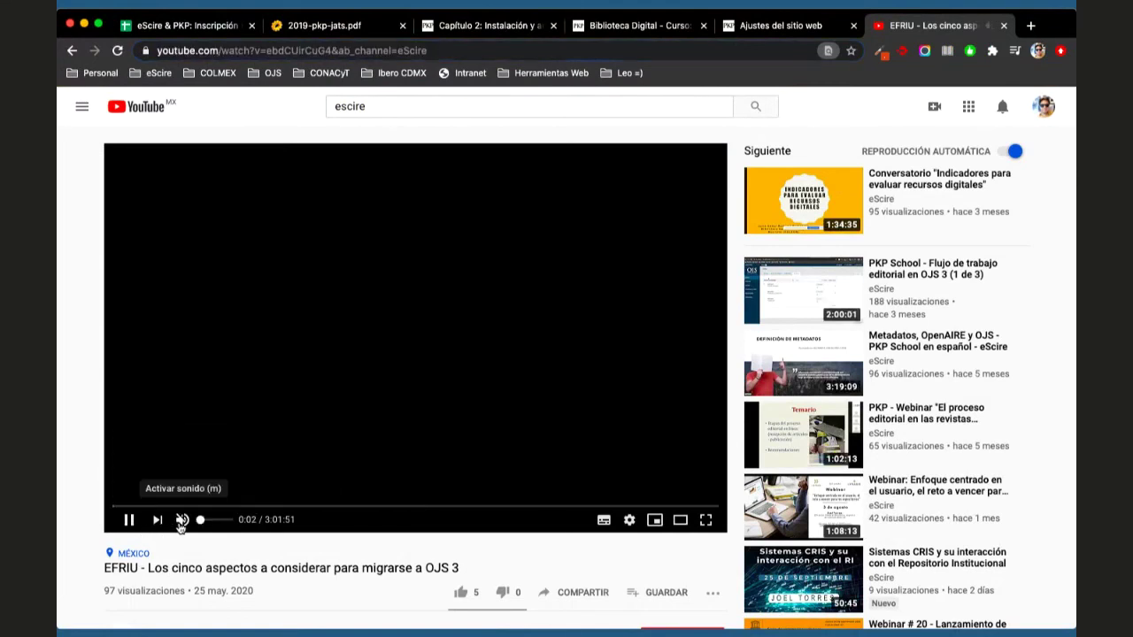
left_click(227, 507)
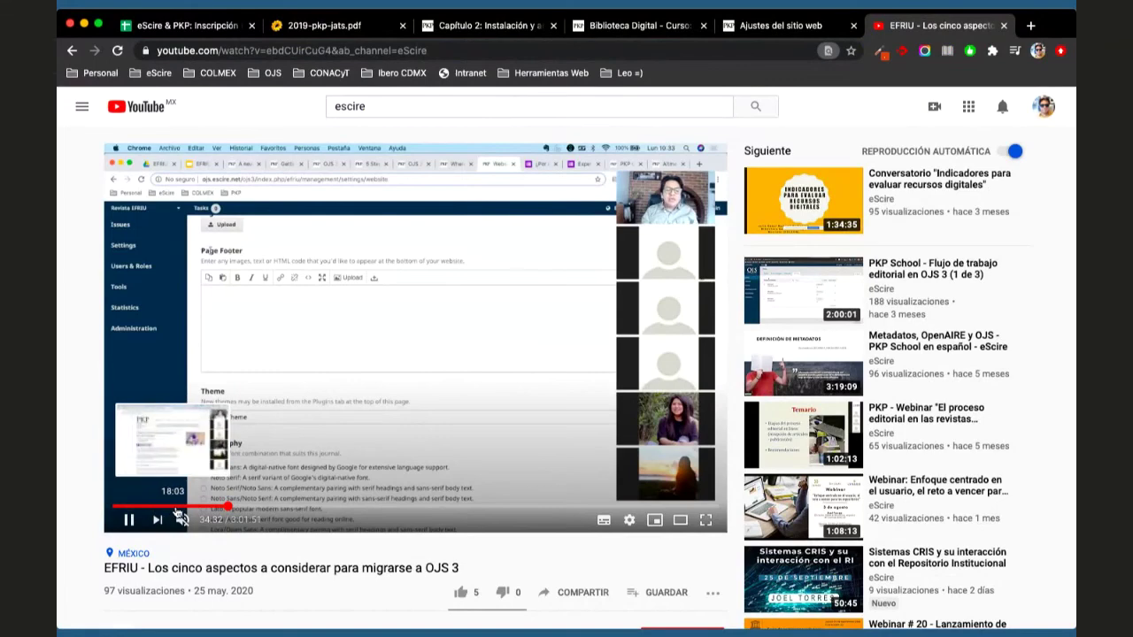
left_click(283, 505)
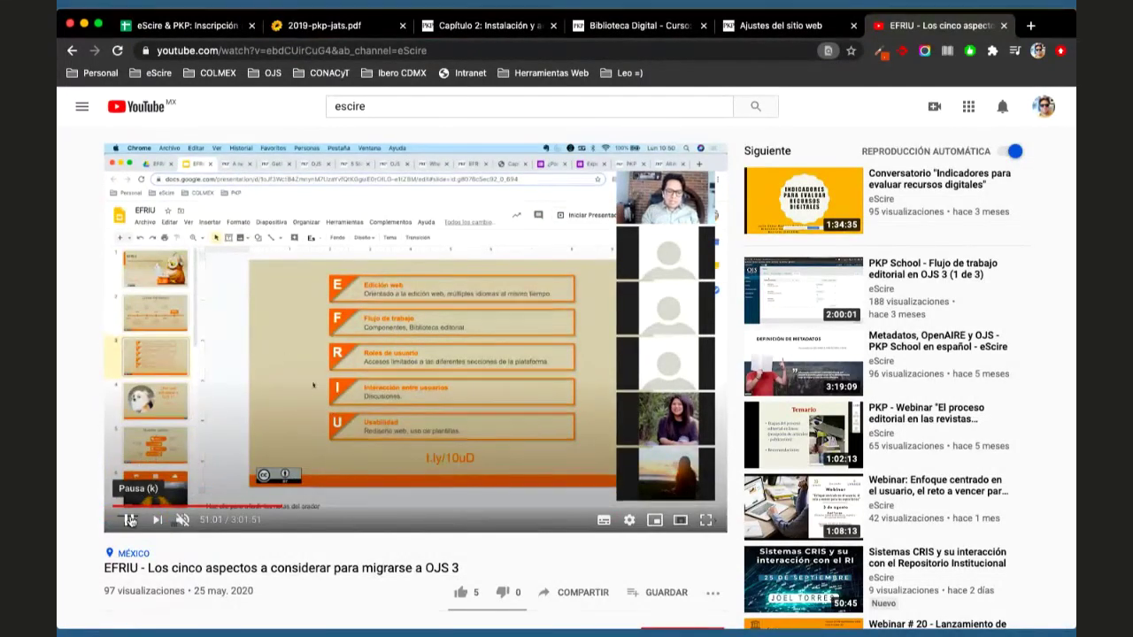
left_click(559, 507)
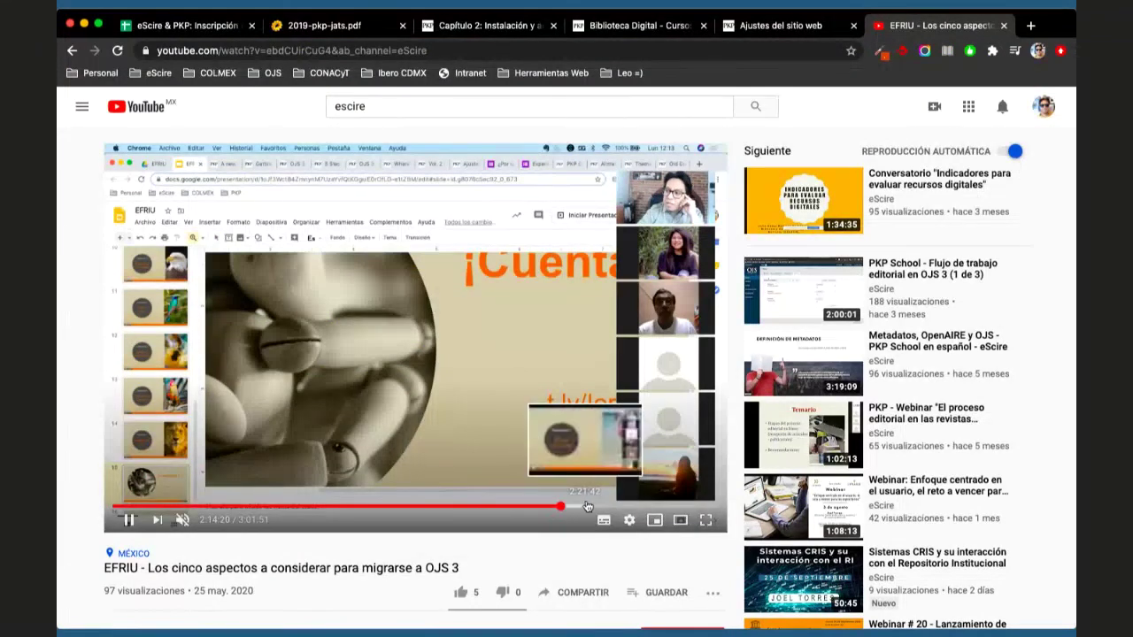
left_click(503, 508)
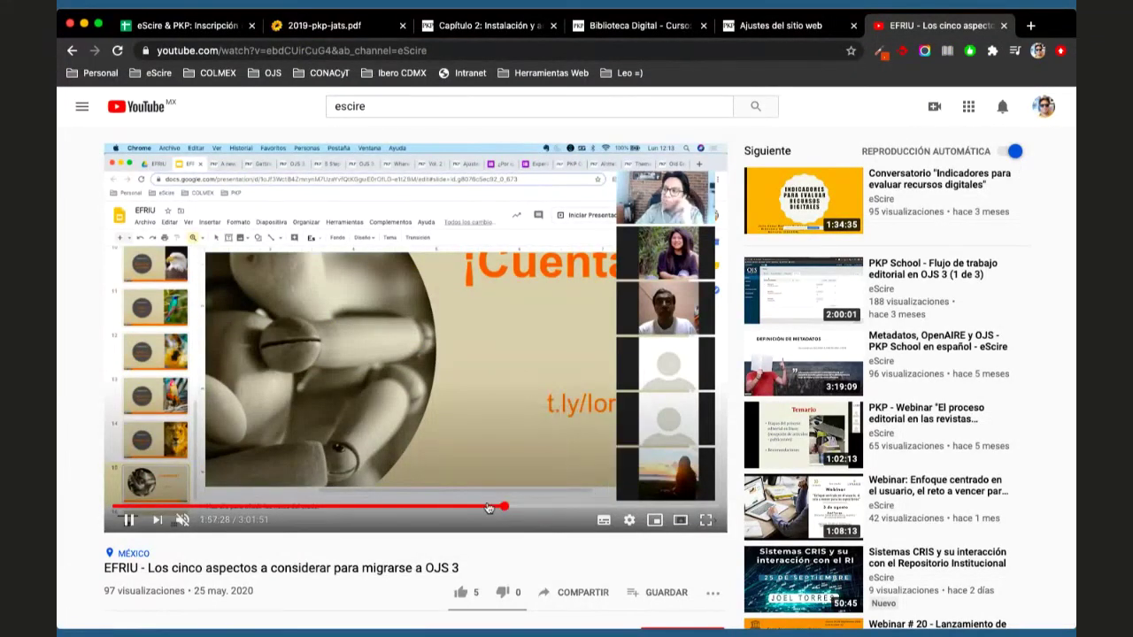
left_click(129, 521)
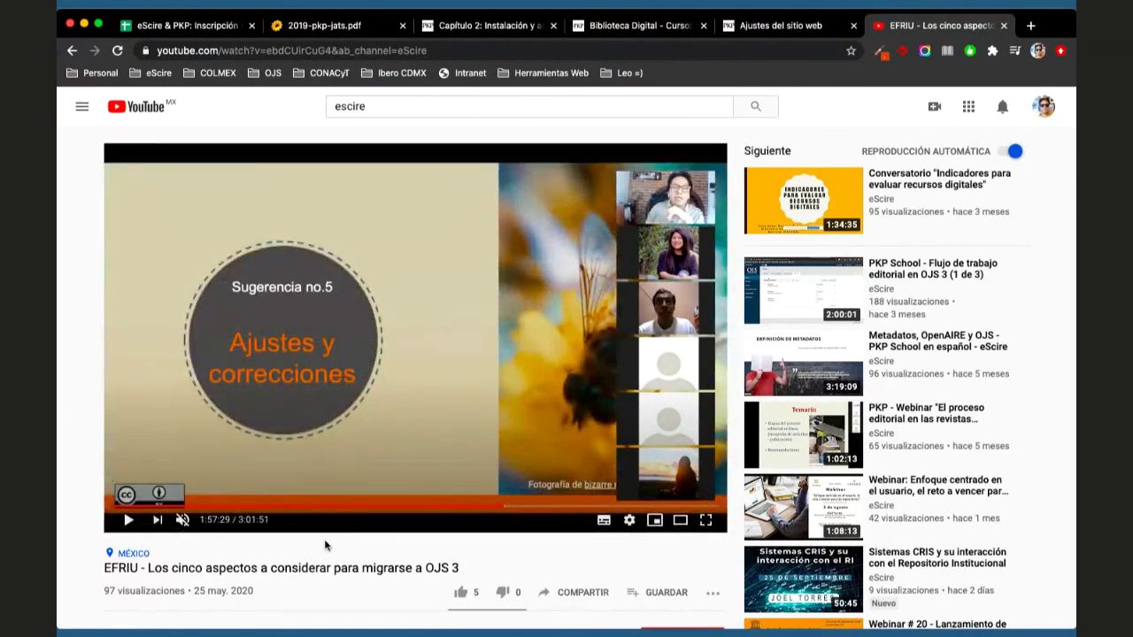